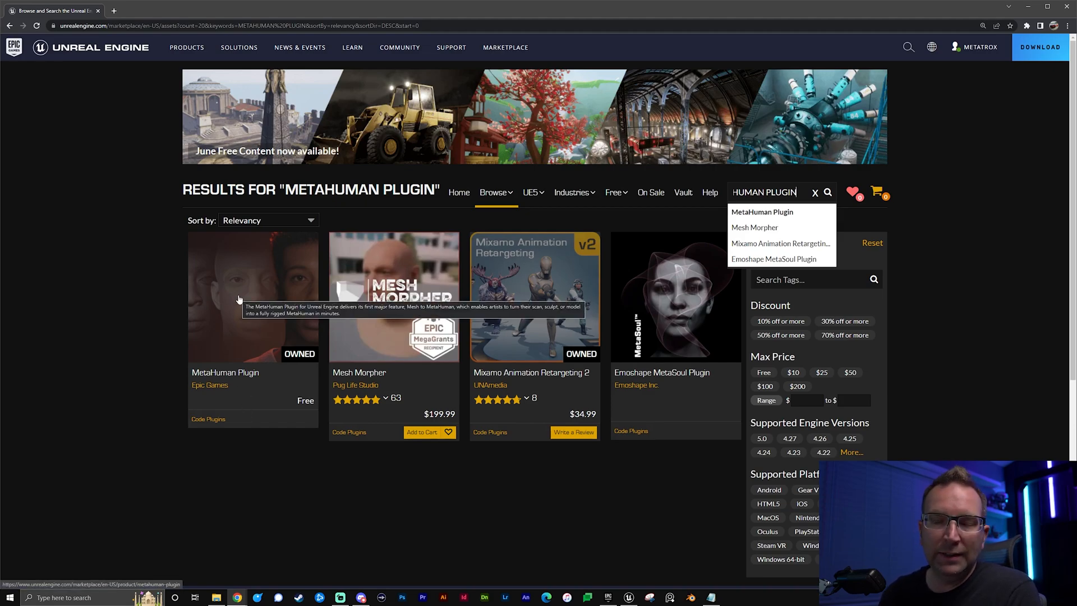
- Open the MetaHuman Plugin's product page from the marketplace results and review its description and supported engine version
left_click(233, 294)
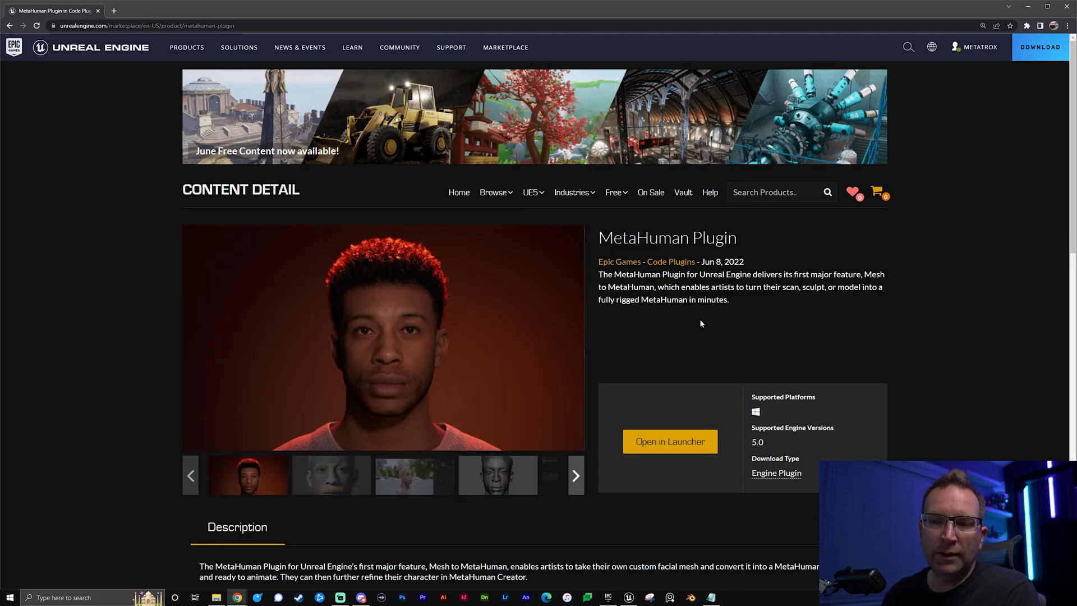
scroll(697, 317, "down", 2)
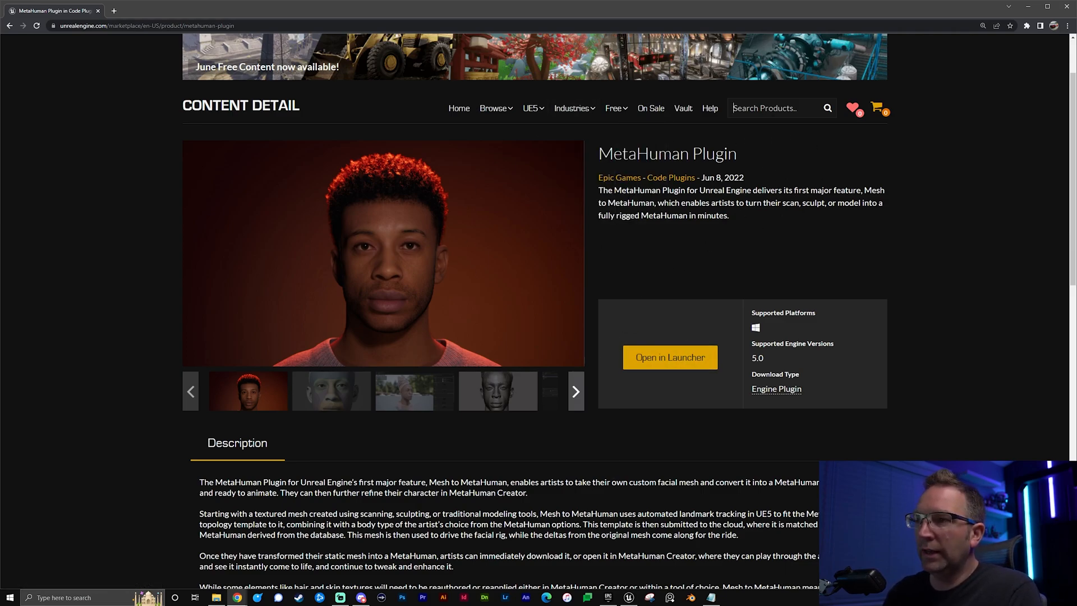
- Search the marketplace for "stylized character kit"
left_click(773, 112)
type("stry")
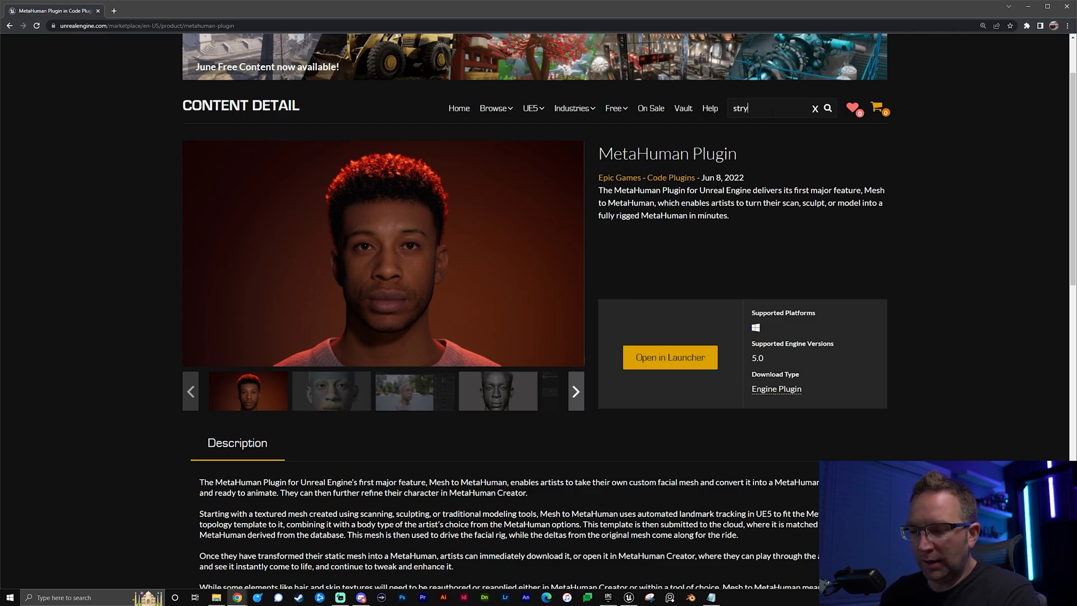
type("lizi")
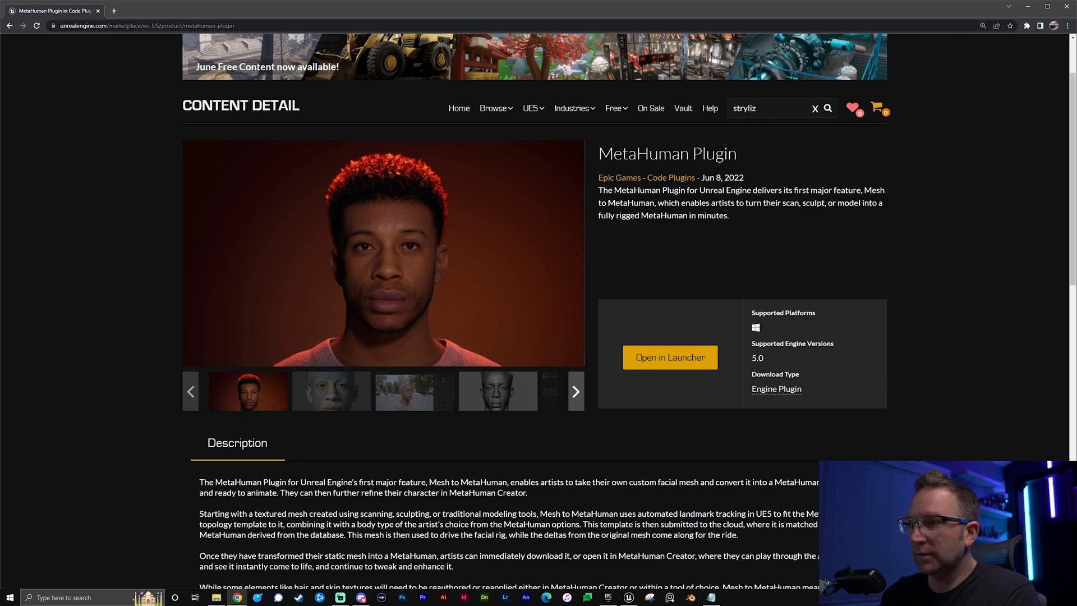
key("BackSpace")
key("BackSpace")
key("BackSpace")
key("BackSpace")
key("BackSpace")
type("stylized ch")
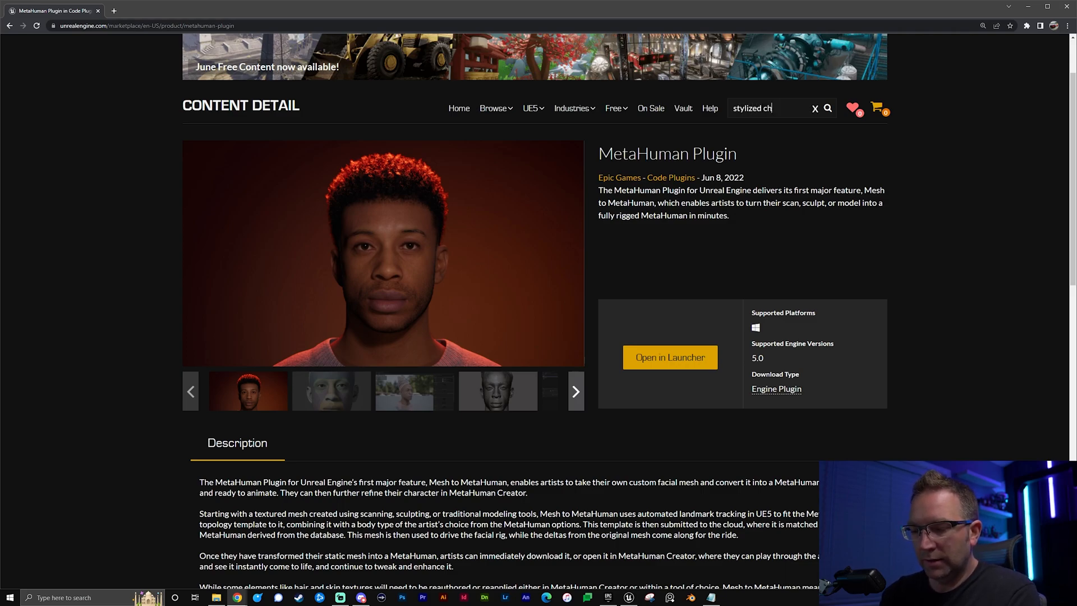
type("atacter kit")
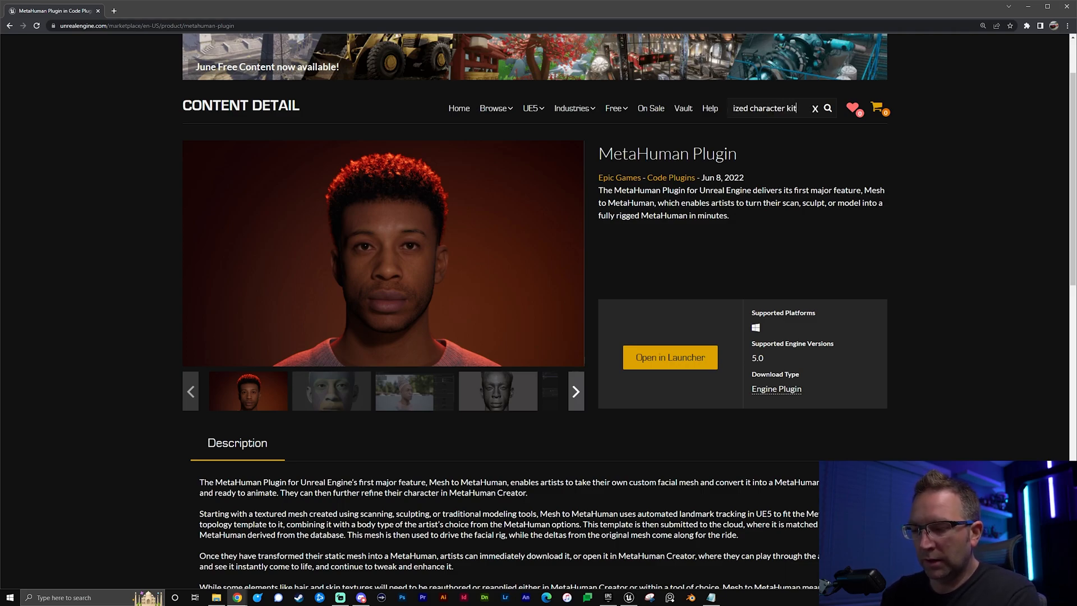
key("Return")
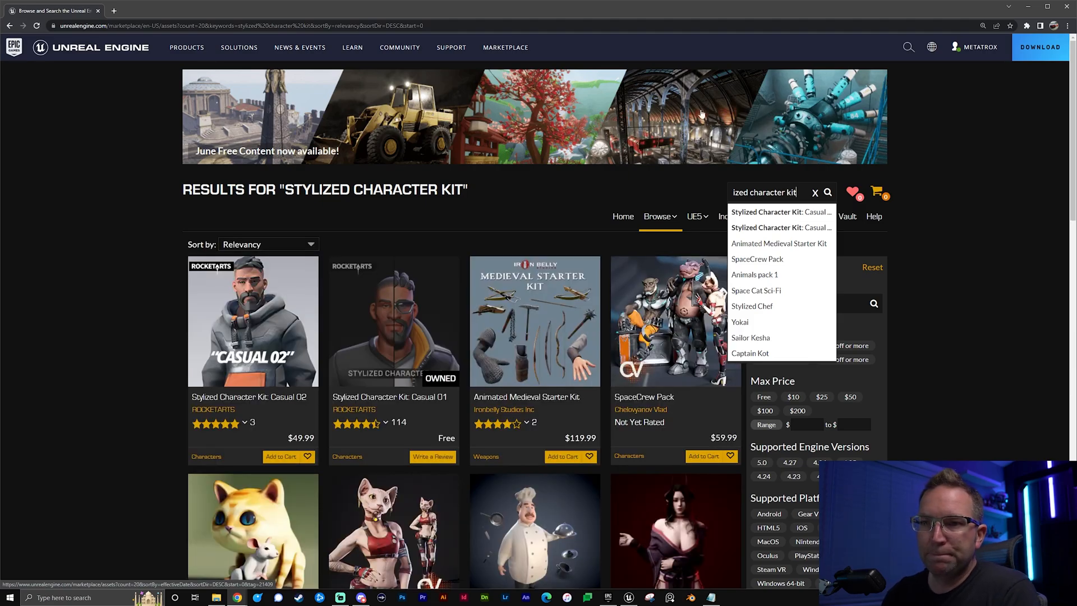
- Open the Stylized Character Kit: Casual 01 product page and look through its preview images
scroll(406, 319, "down", 1)
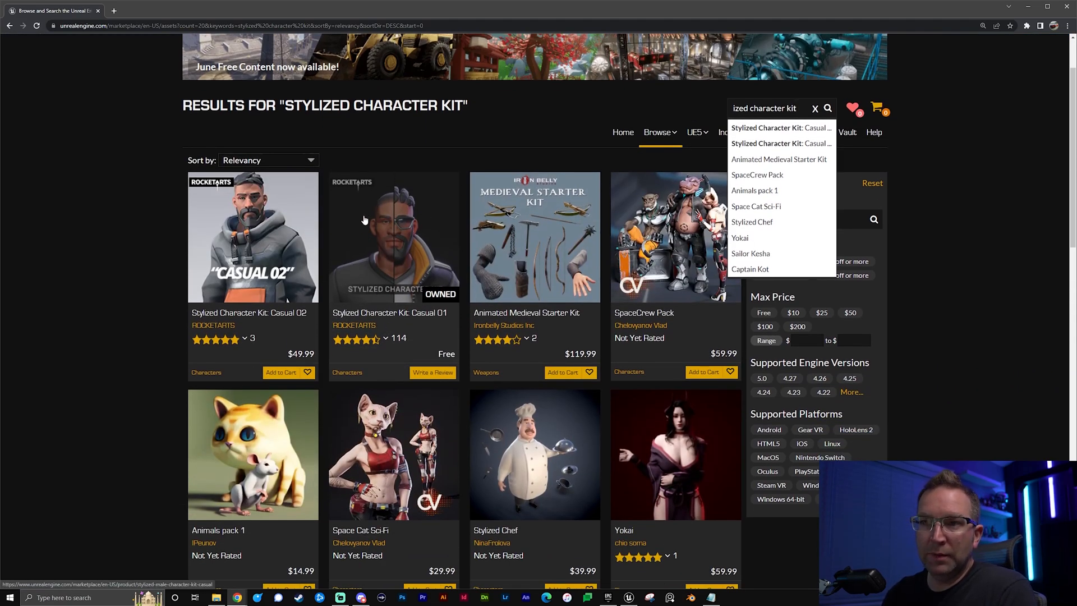
left_click(397, 224)
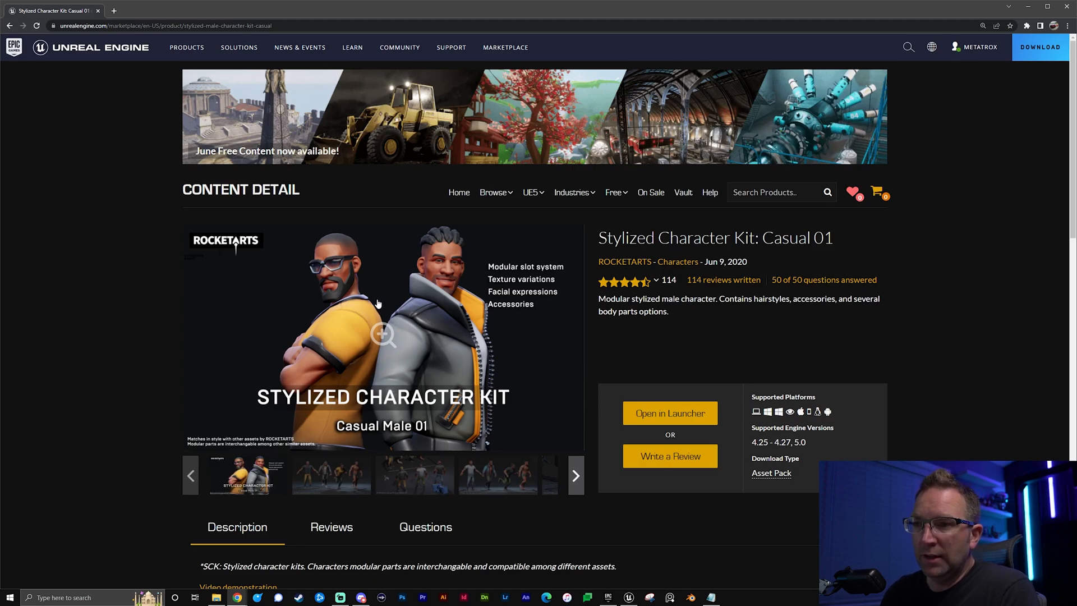
scroll(484, 328, "down", 2)
scroll(392, 365, "up", 1)
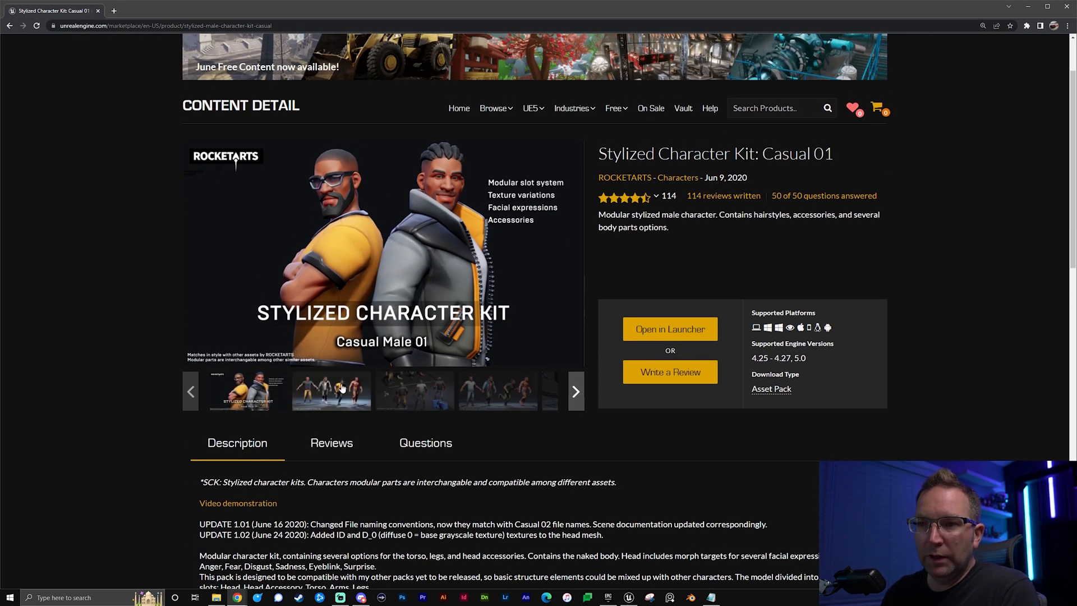
left_click(341, 388)
left_click(425, 403)
left_click(512, 395)
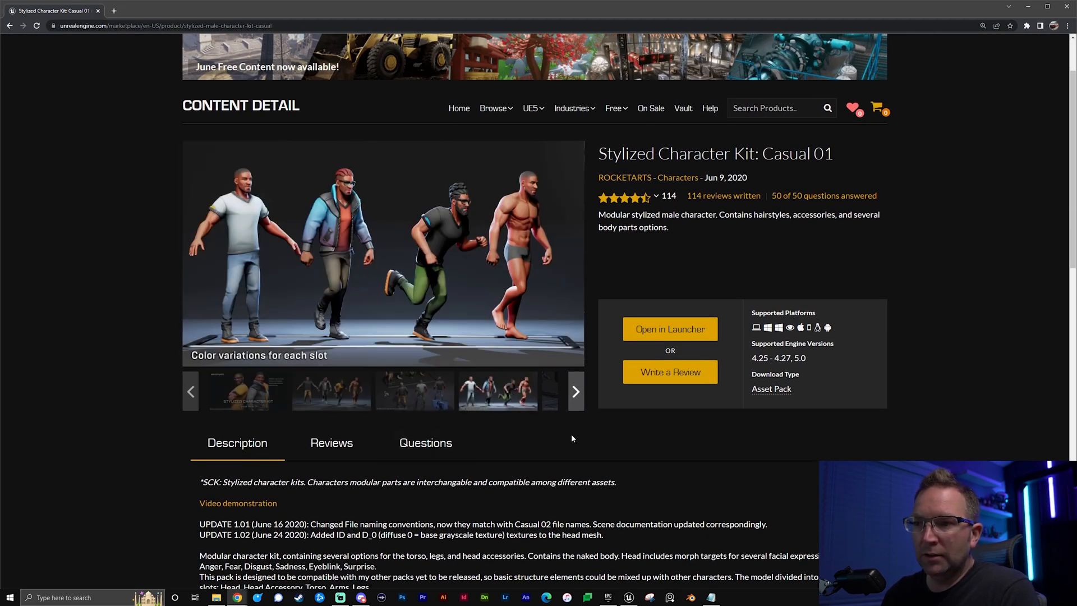
left_click(552, 393)
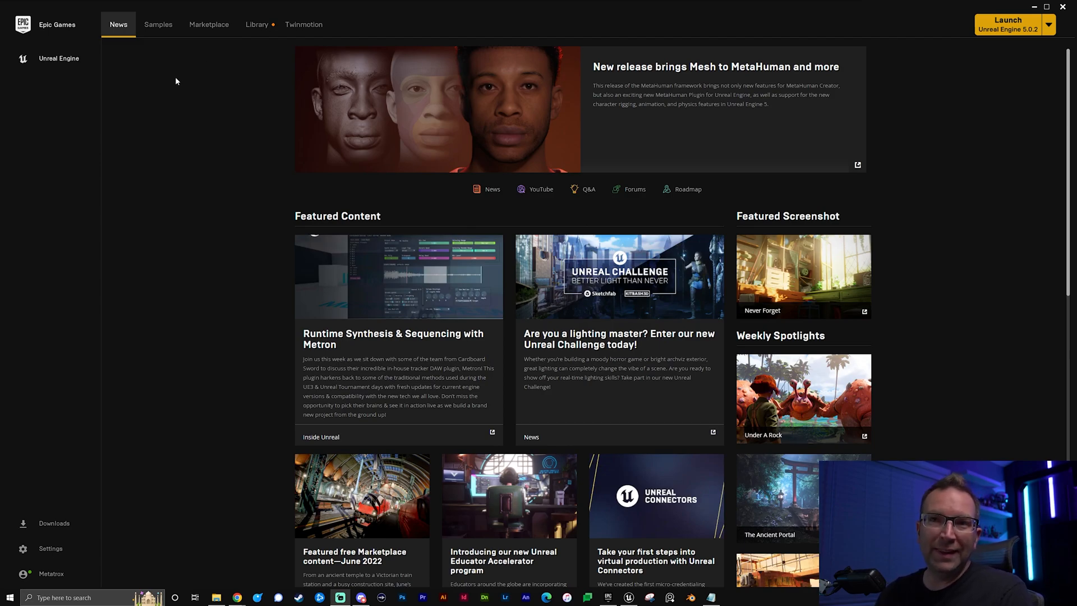
- Switch to the Epic Games Launcher and open the Unreal Engine library
left_click(257, 24)
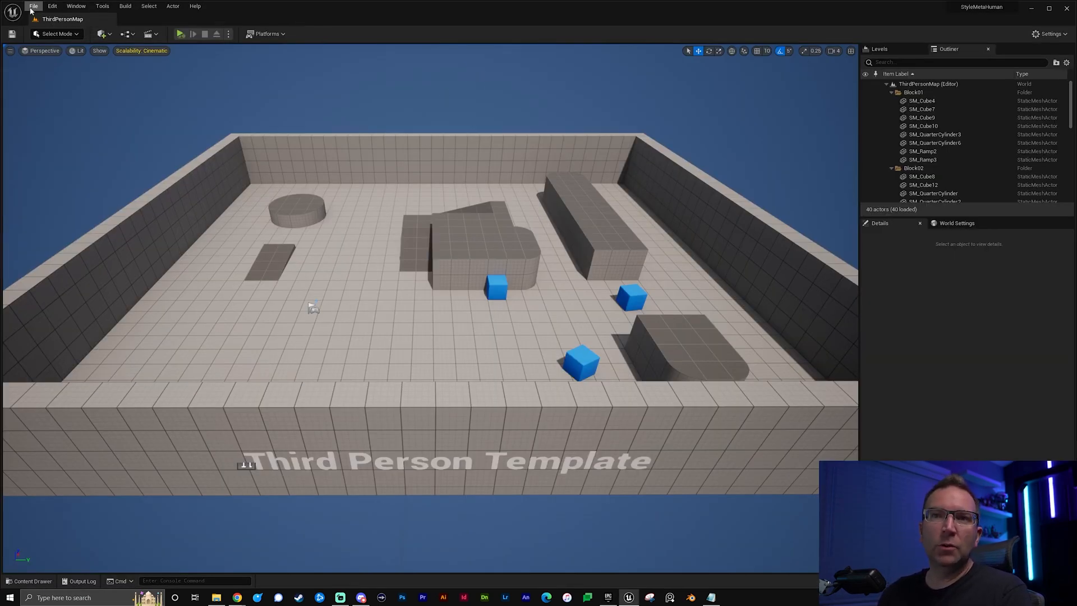
- In Unreal Editor, create a new Third Person game project named STYLEGUYMETA with raytracing enabled
left_click(34, 6)
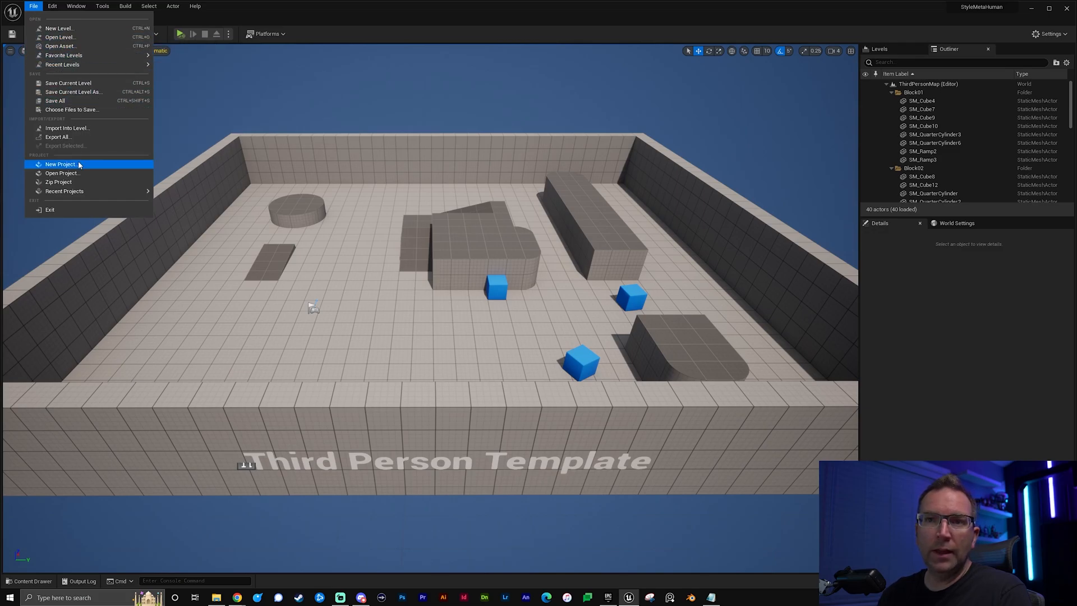
left_click(61, 163)
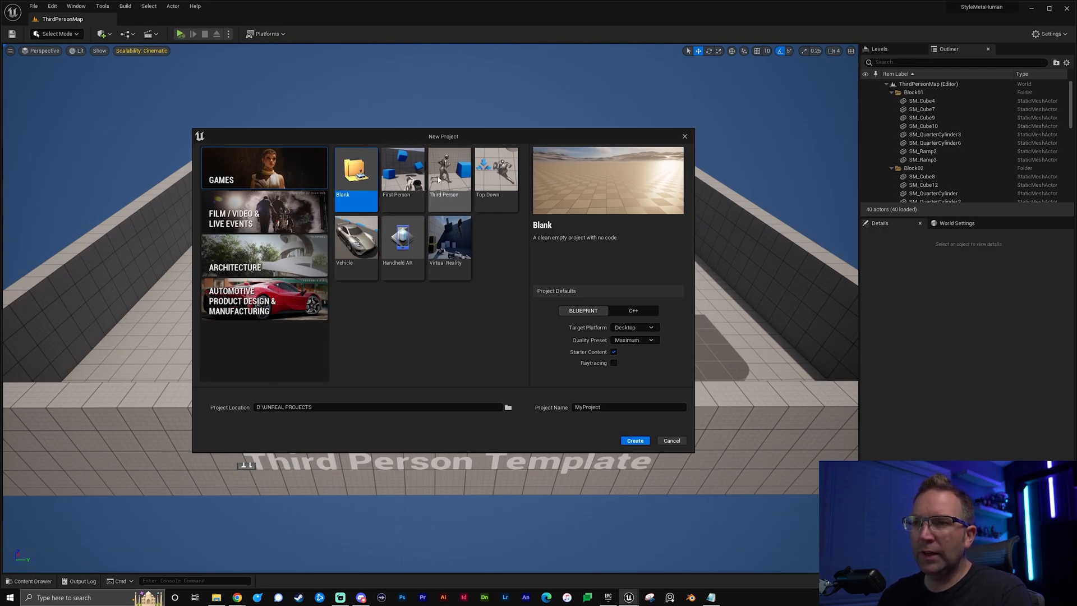
left_click(448, 178)
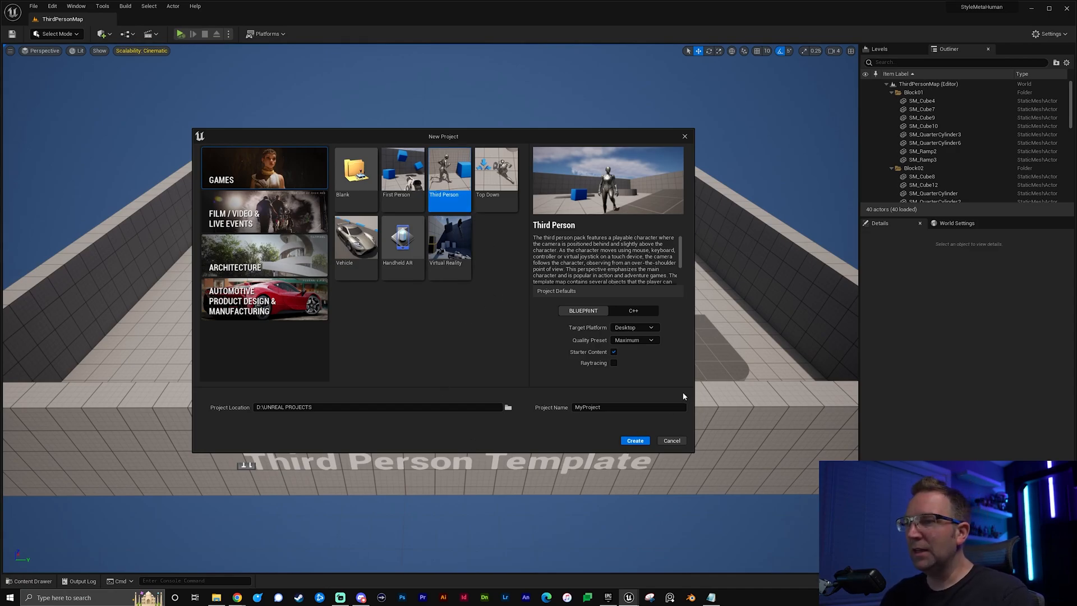
left_click(613, 363)
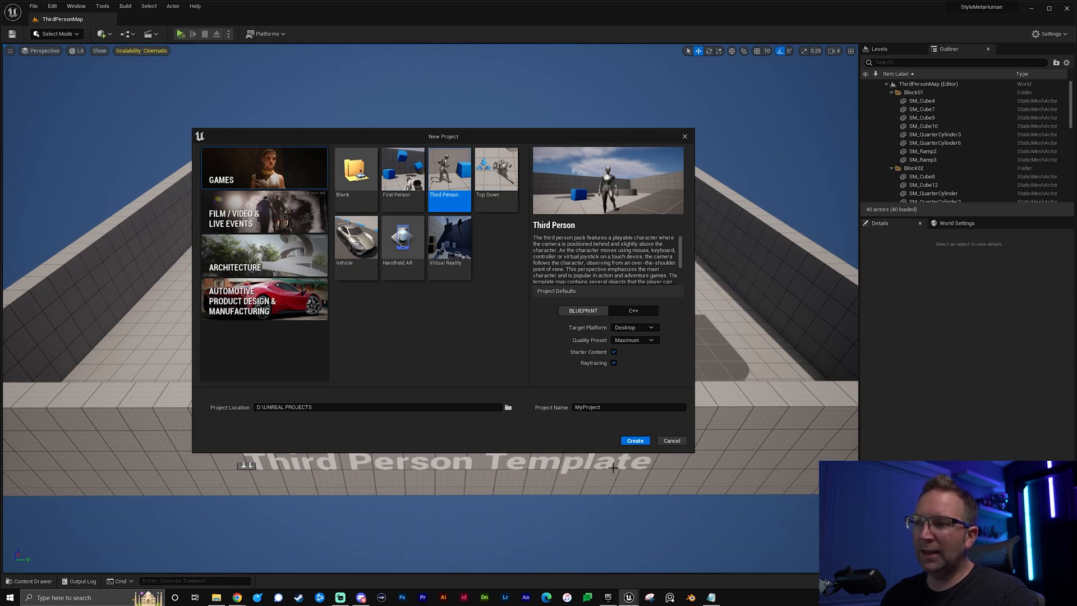
double_click(586, 407)
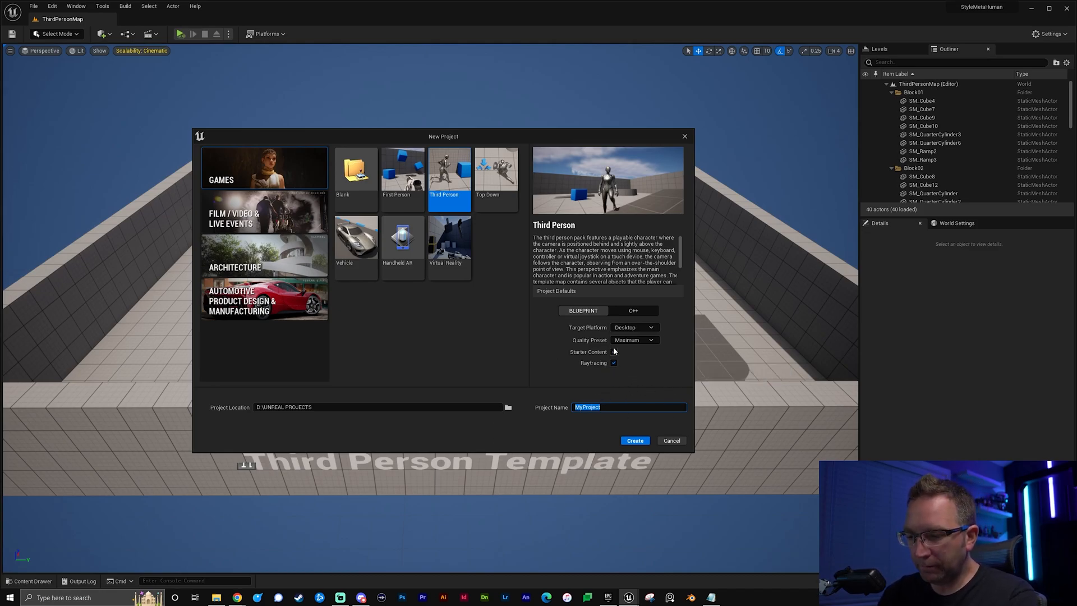
type("STYLEGUY")
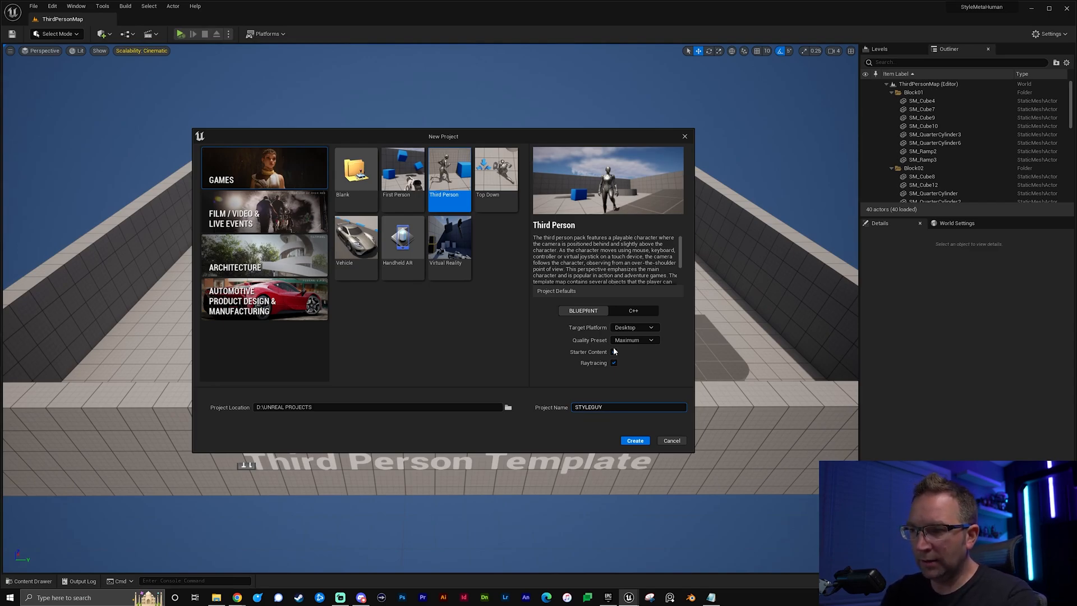
type("META")
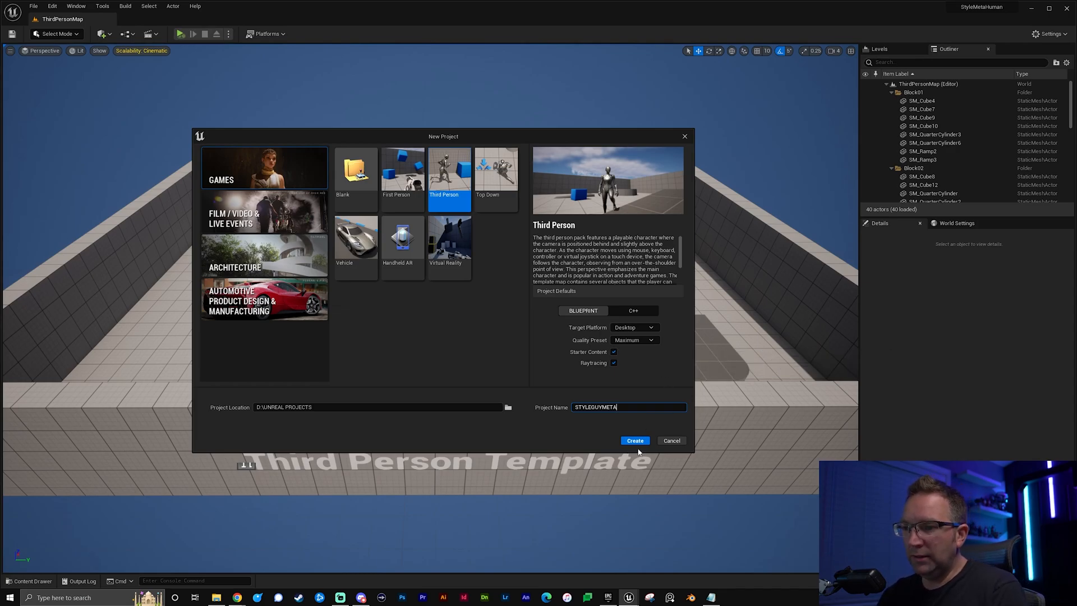
left_click(634, 441)
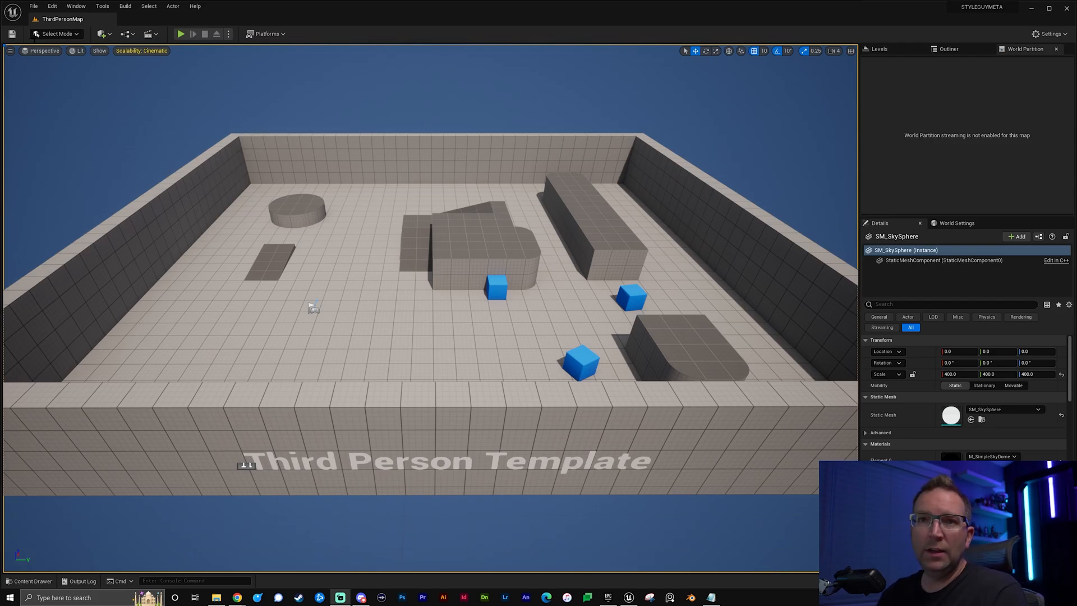
- Create a new level from the Basic template
left_click(32, 8)
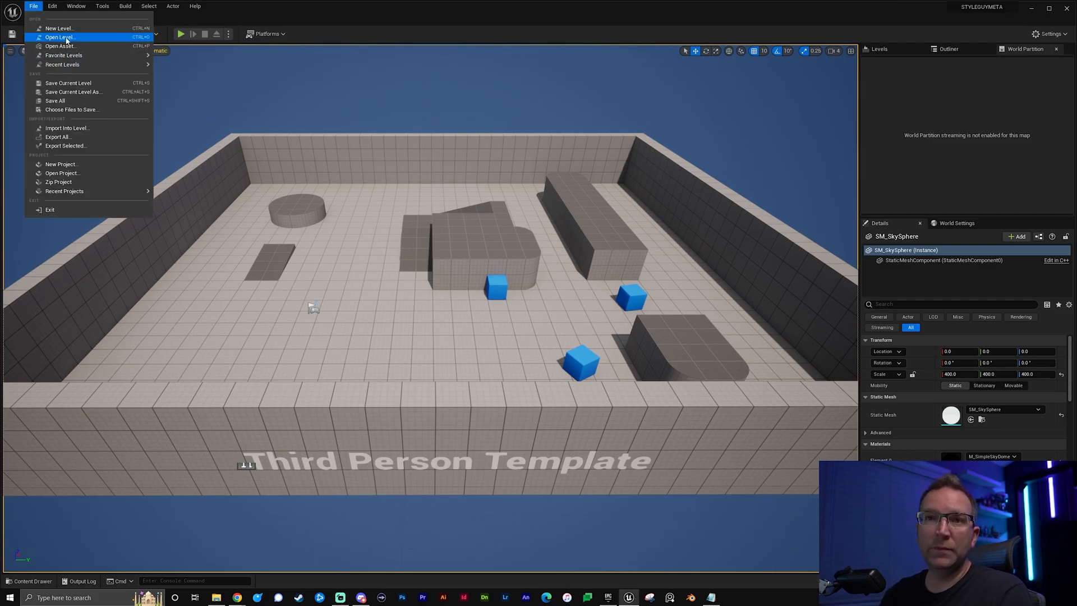
left_click(67, 29)
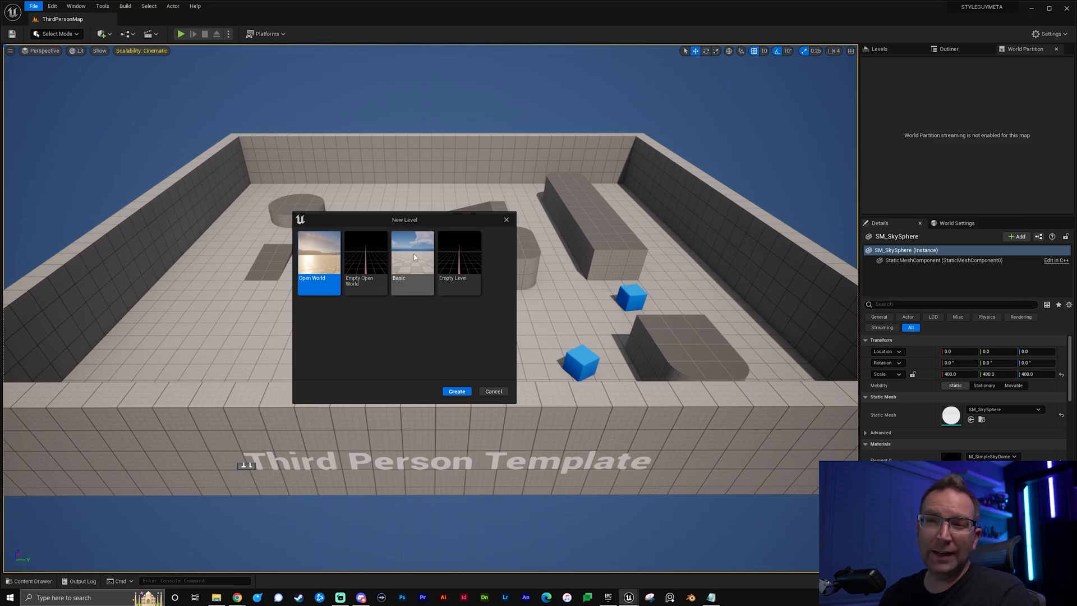
left_click(414, 257)
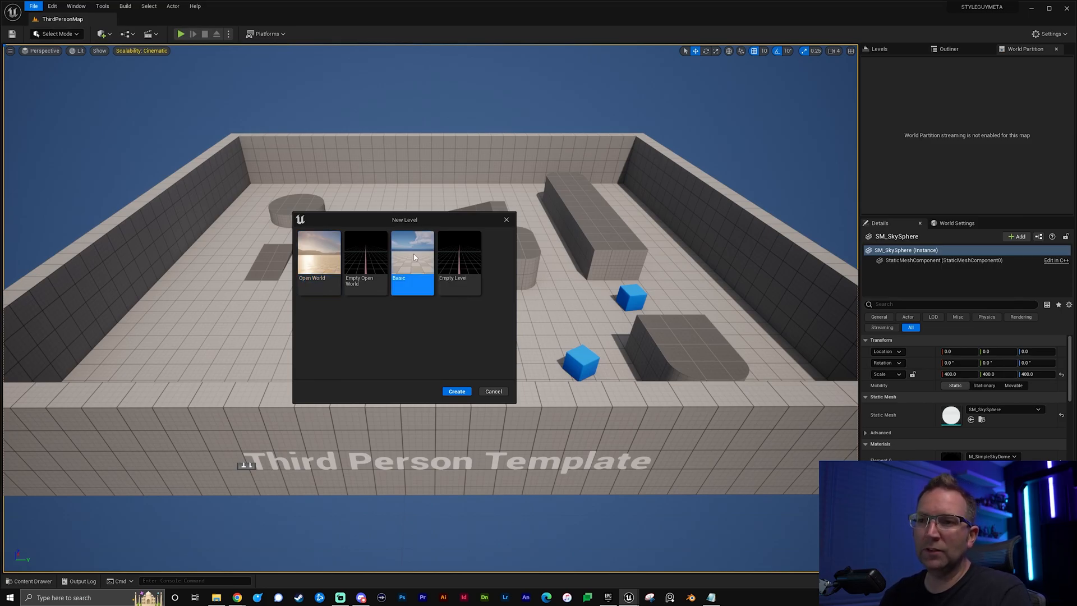
left_click(457, 392)
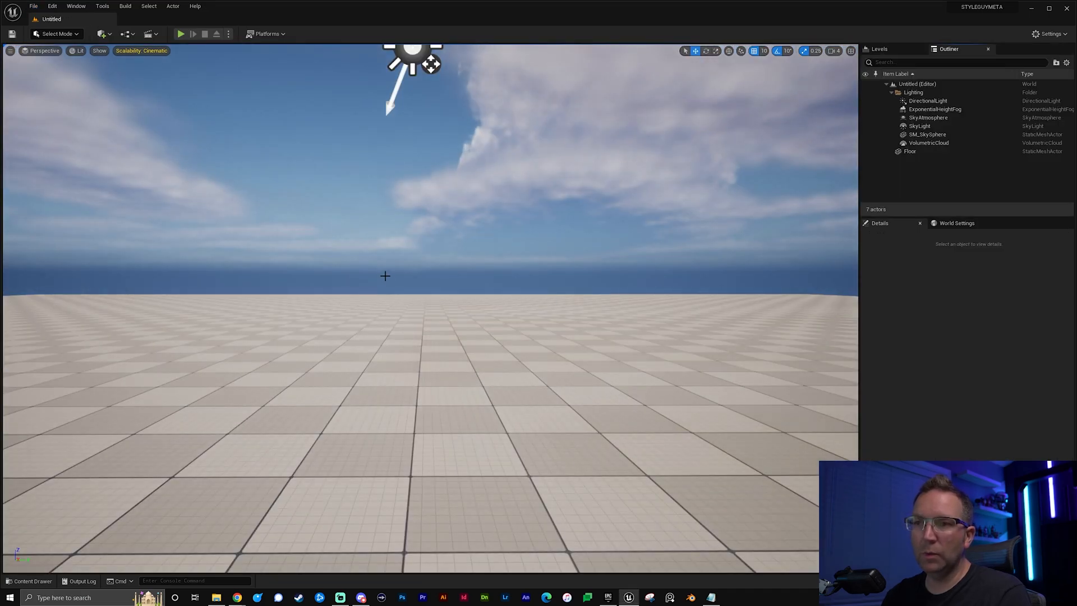
- Save the new level as StyleGuy in the Content folder
left_click(33, 7)
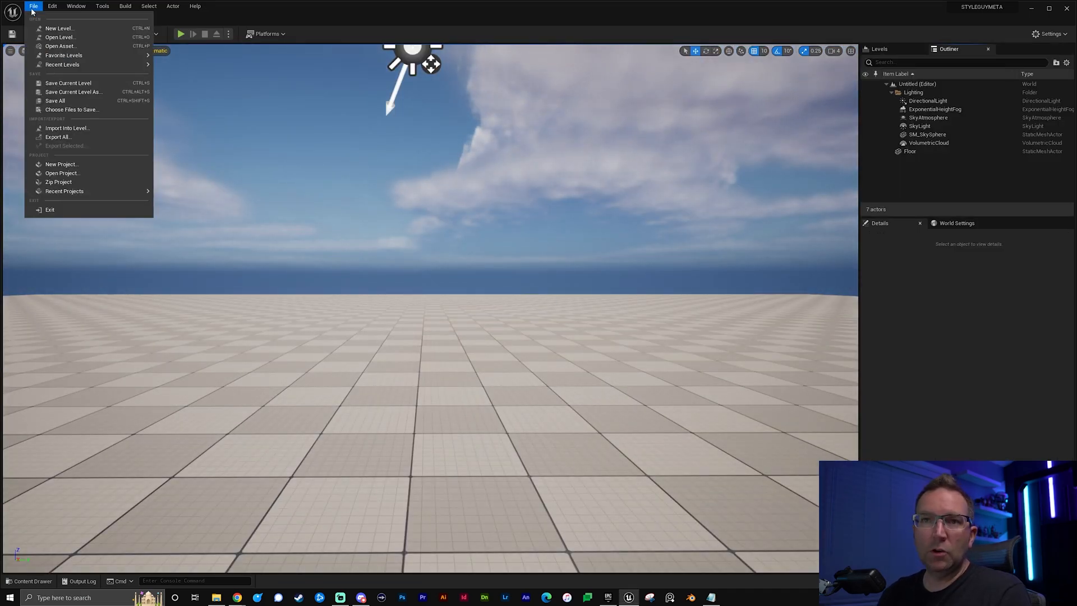
left_click(73, 93)
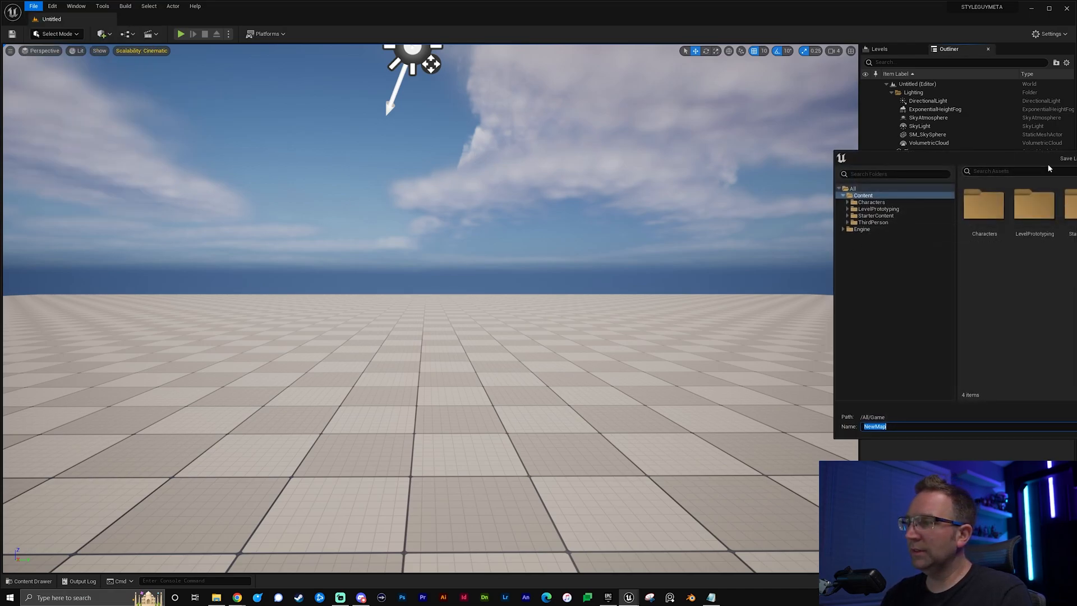
left_click_drag(1046, 165, 443, 179)
type("s")
key("BackSpace")
type("StyleGuy")
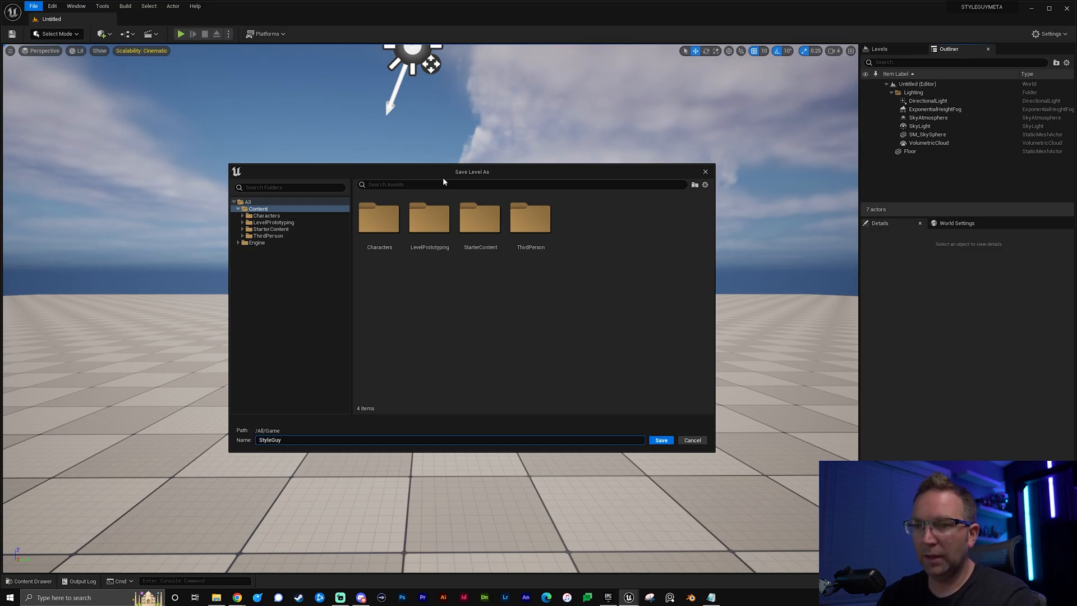
left_click(661, 440)
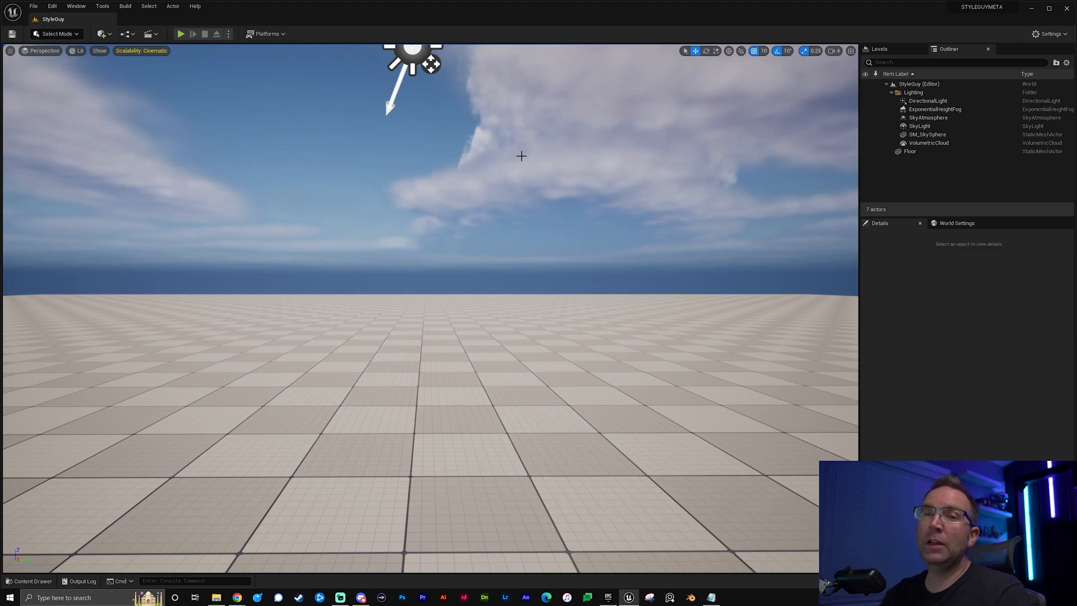
- Find the MetaHuman plugin with the search "metahuman" and enable it, accepting its experimental status
left_click(1045, 35)
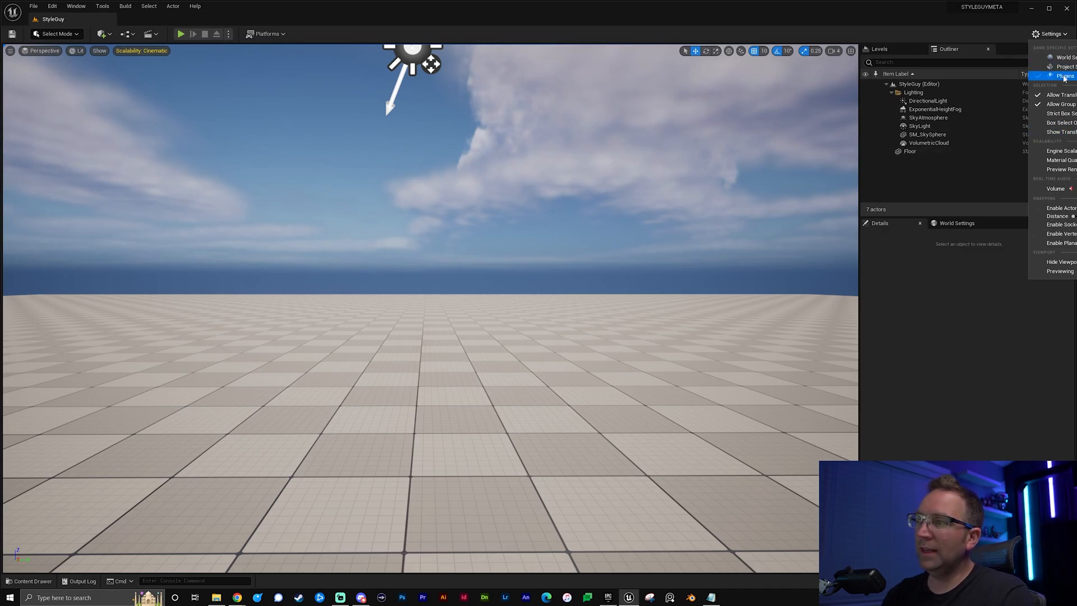
left_click(1064, 77)
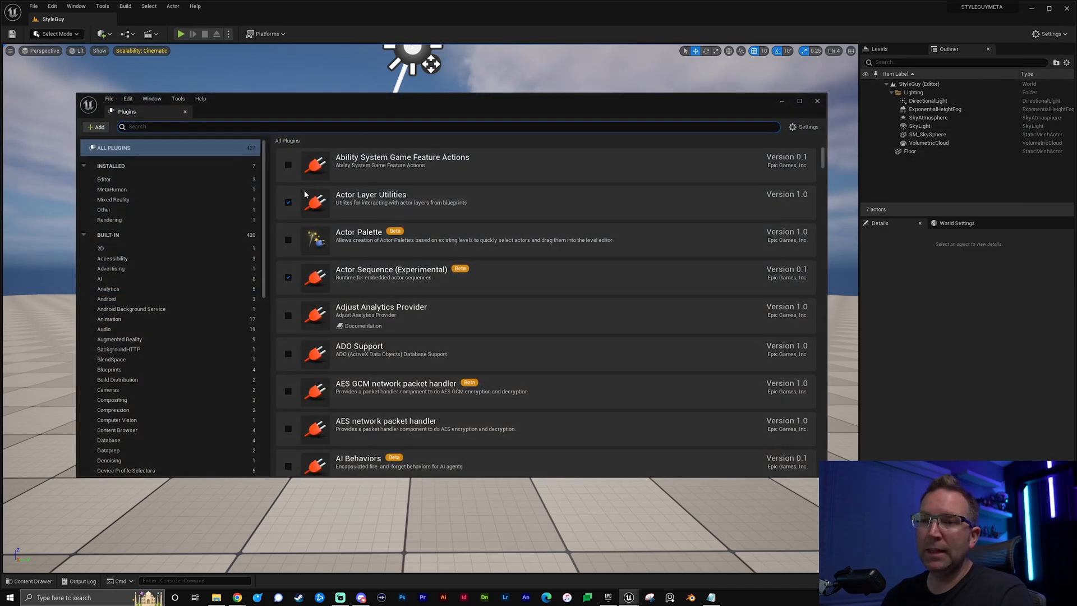
type("metahuman")
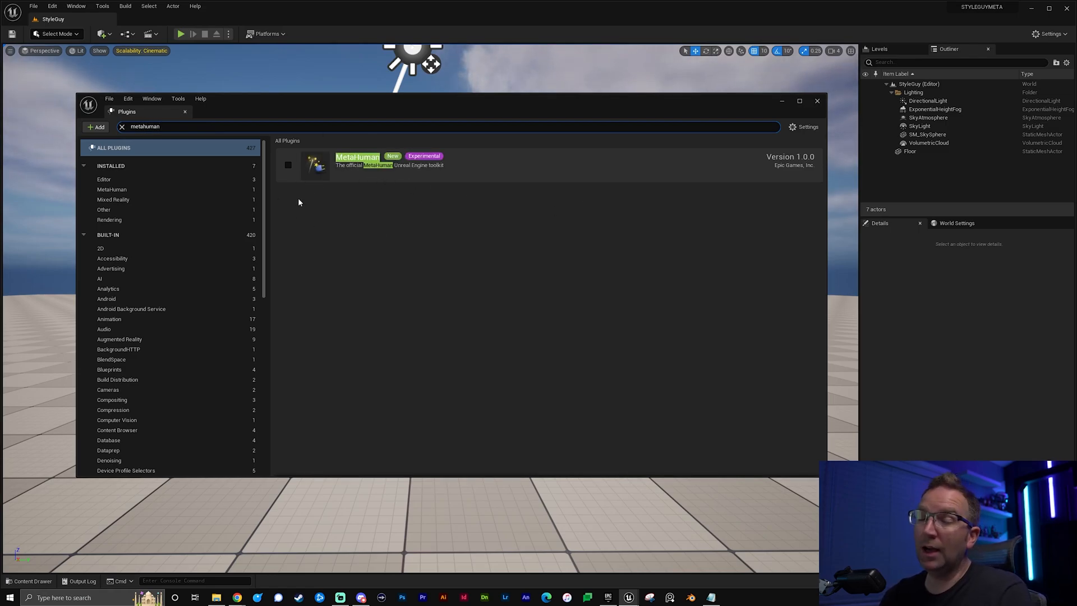
left_click(287, 165)
left_click_drag(1074, 273, 529, 272)
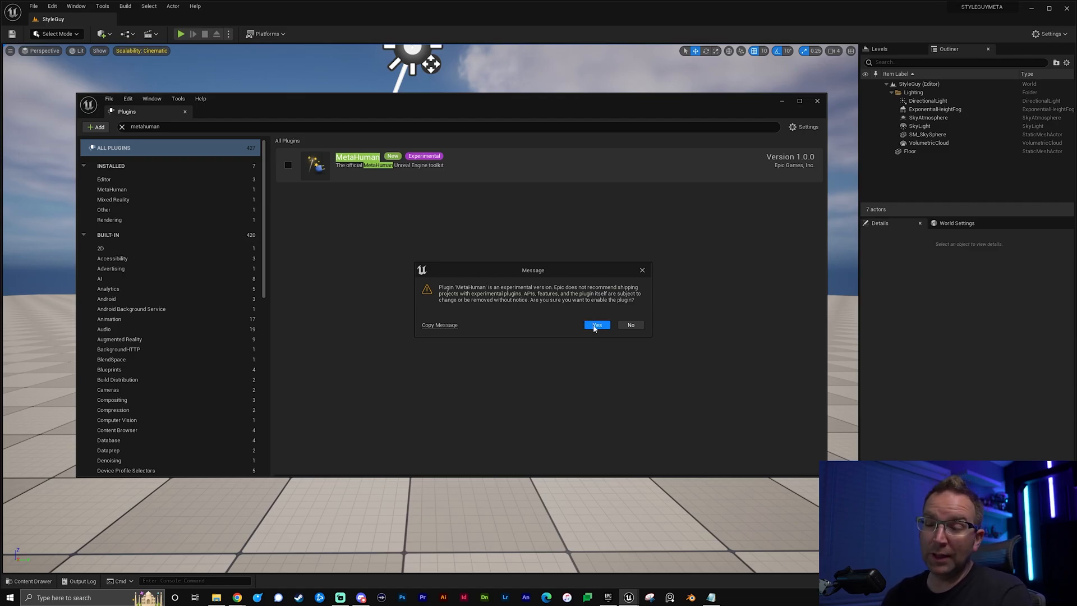
left_click(596, 326)
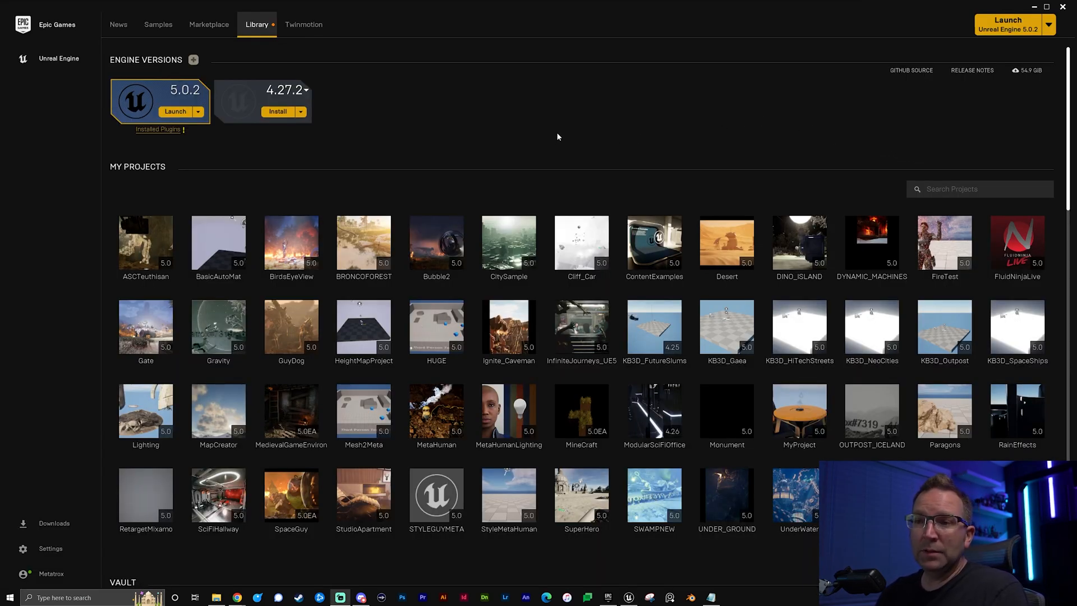
- In the Epic Games Launcher library, search the vault for "styli" and open the Stylized Character Kit: Casual 01 page
scroll(554, 135, "down", 5)
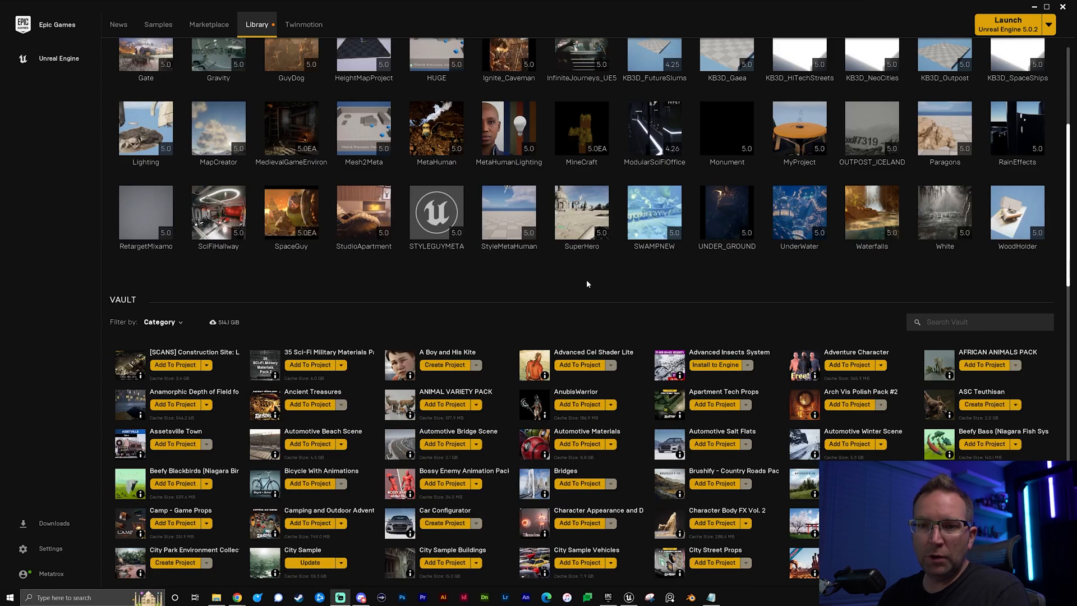
scroll(586, 284, "down", 1)
left_click_drag(1069, 198, 1070, 331)
scroll(991, 189, "up", 5)
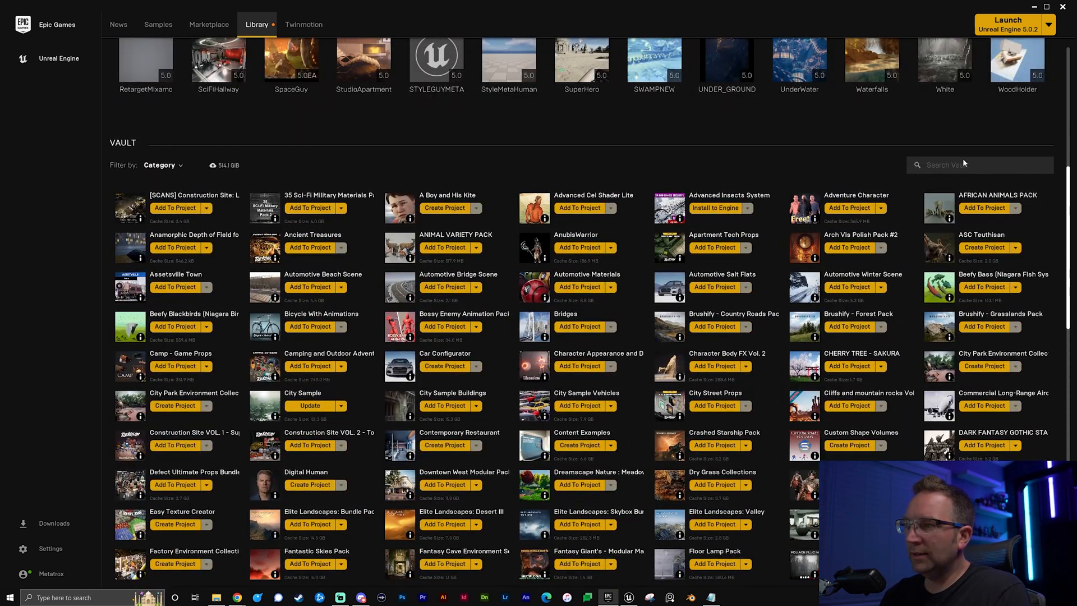
left_click(967, 165)
type("style")
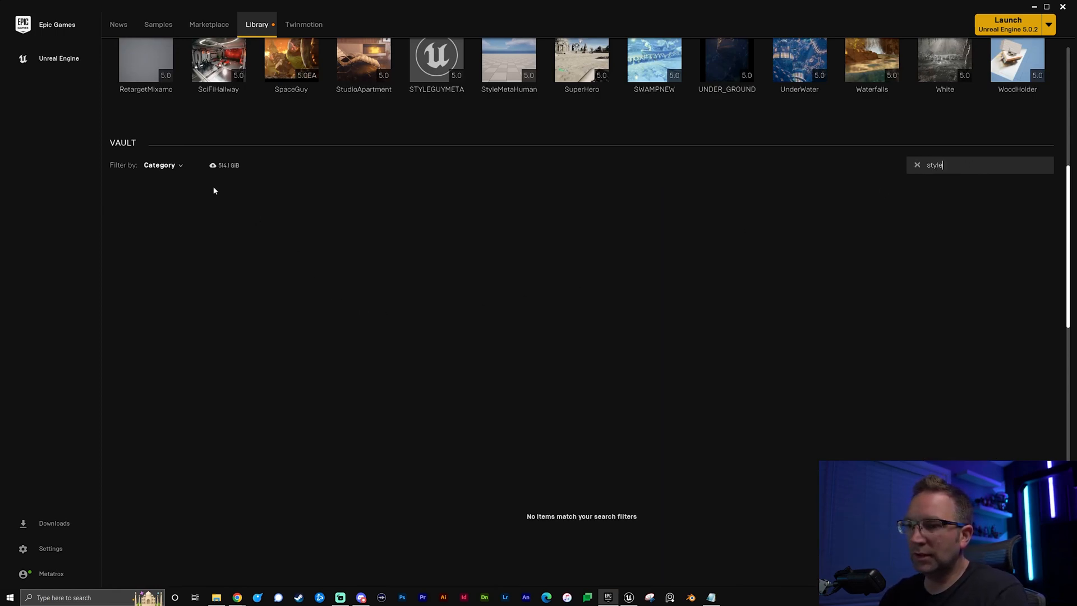
left_click(917, 164)
type("sty")
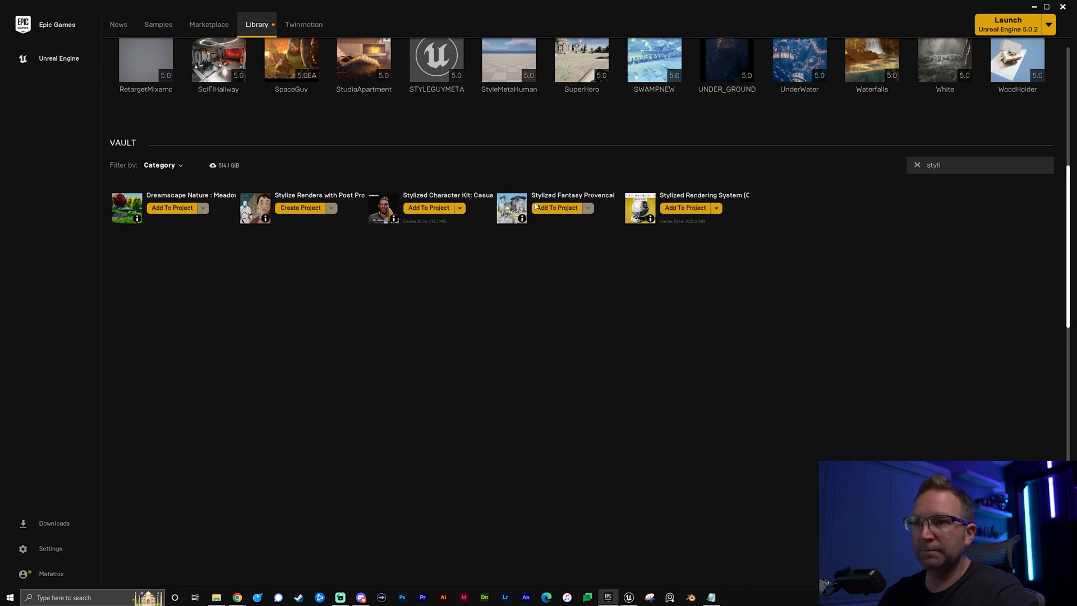
left_click(426, 195)
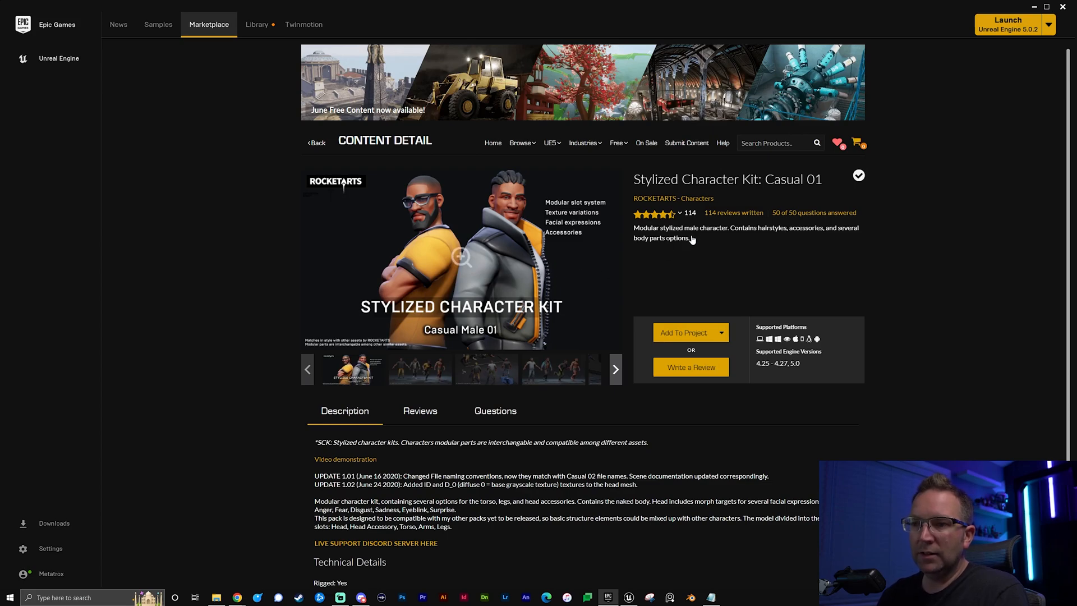
- Add the Stylized Character Kit: Casual 01 to the STYLEGUYMETA project
left_click(681, 331)
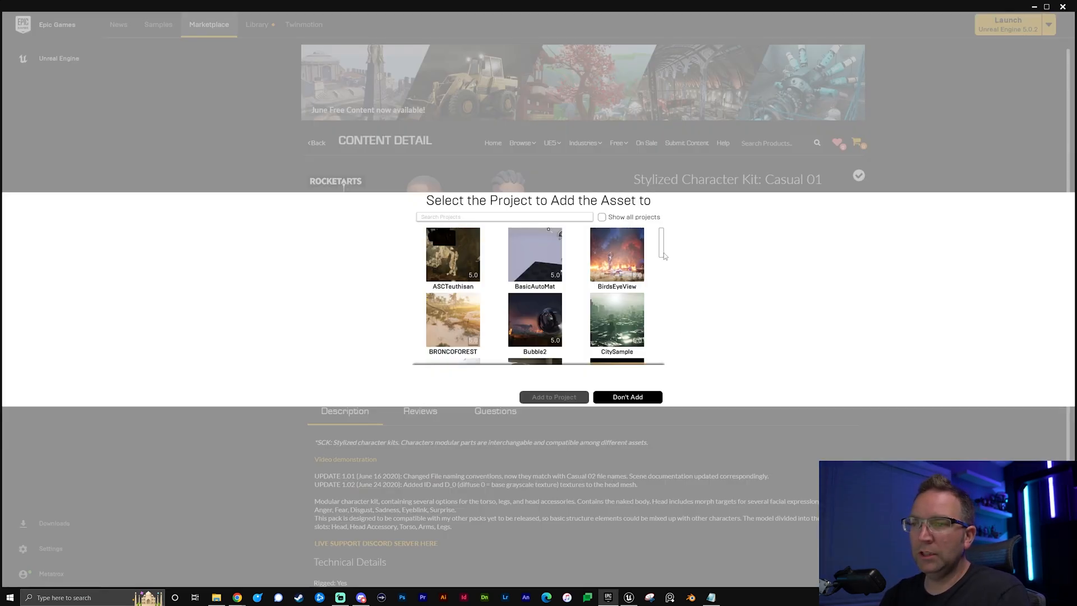
left_click_drag(662, 265, 651, 343)
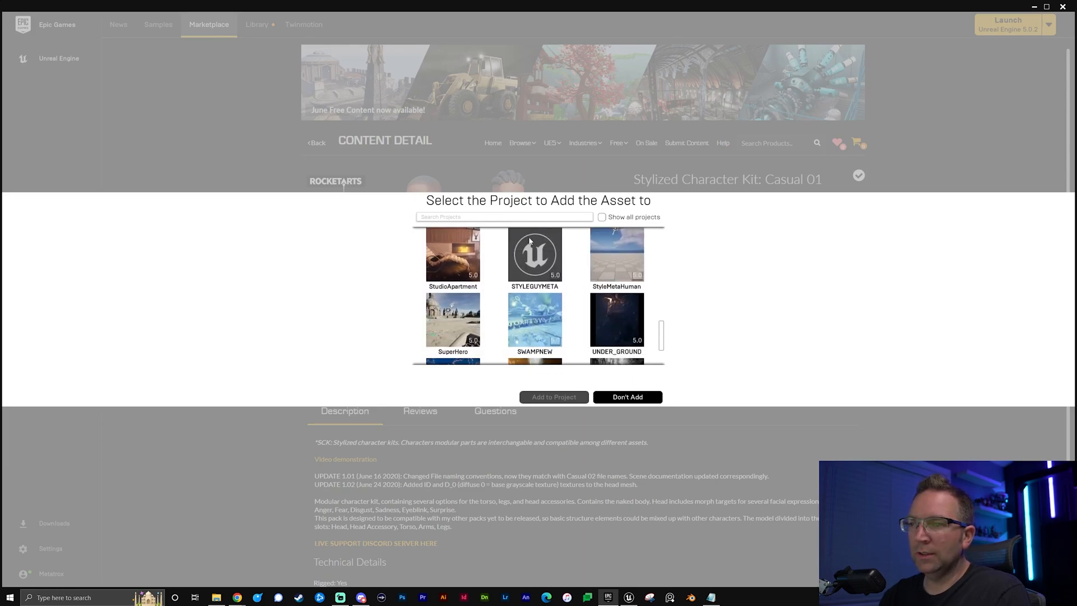
left_click(517, 252)
left_click(553, 397)
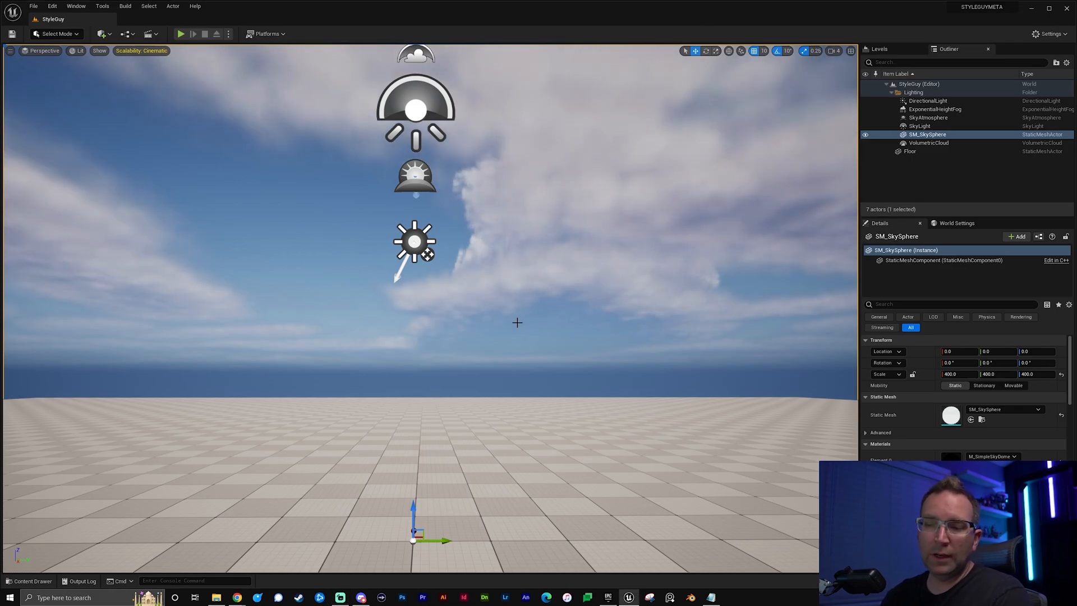
- In Unreal Editor, browse to the SCK_Casual01 content folder and filter its assets by Skeletal Mesh
key("ctrl+space")
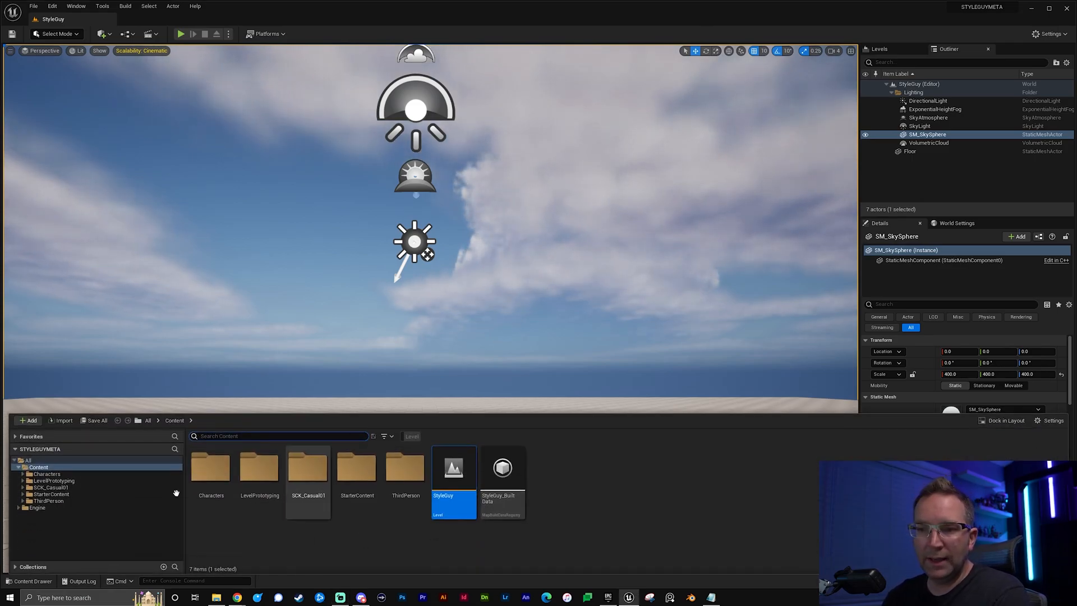
left_click(48, 474)
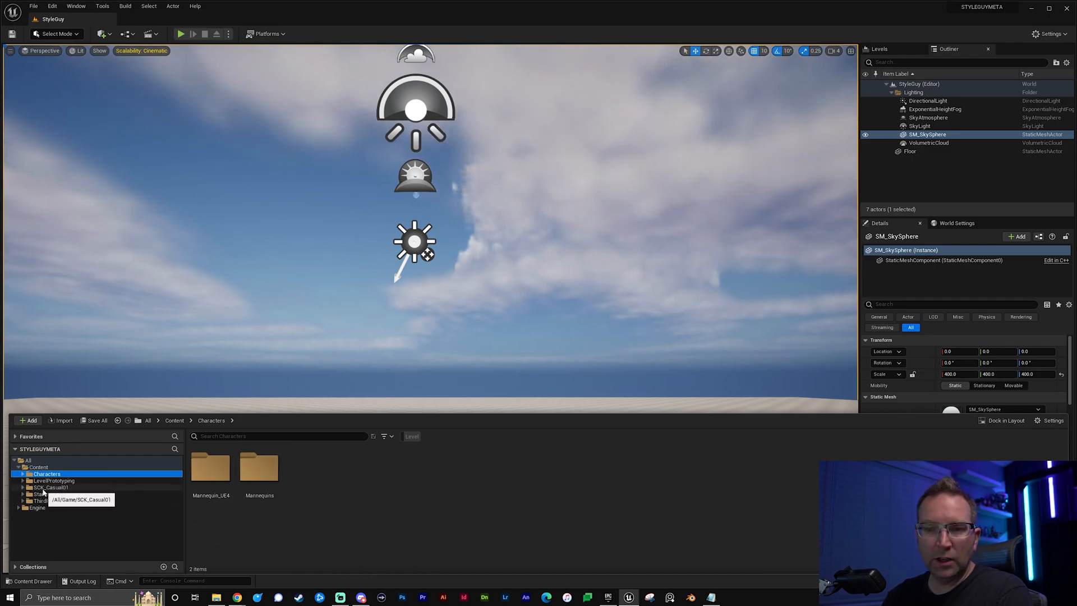
left_click(51, 488)
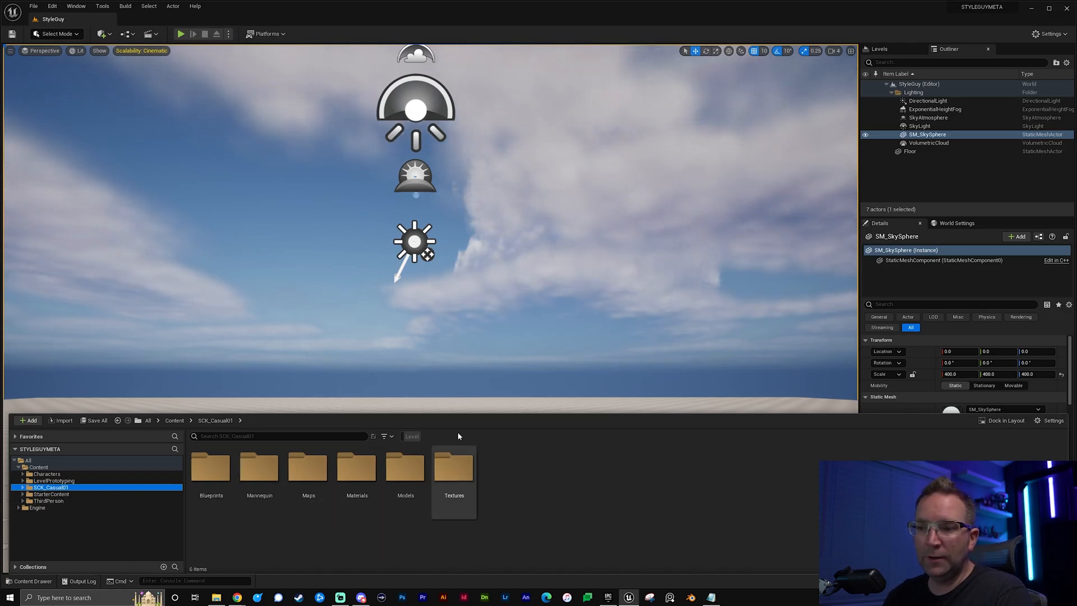
left_click(386, 437)
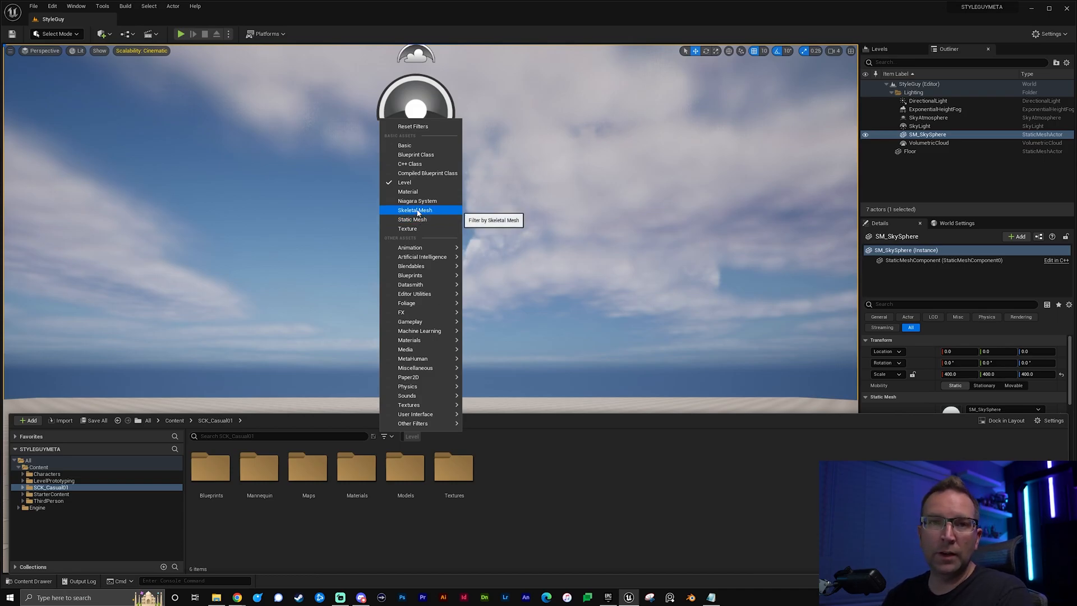
left_click(417, 210)
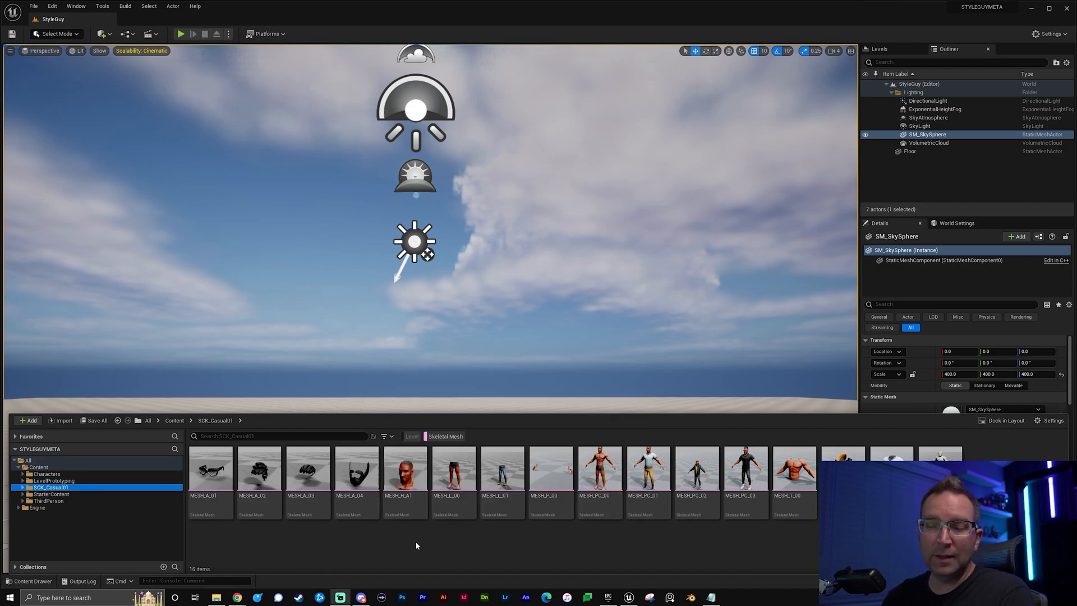
- Create a MetaHuman Identity asset named StyleGuy in SCK_Casual01 and open it in its editor, docked beside the level
left_click(35, 424)
mouse_move(57, 334)
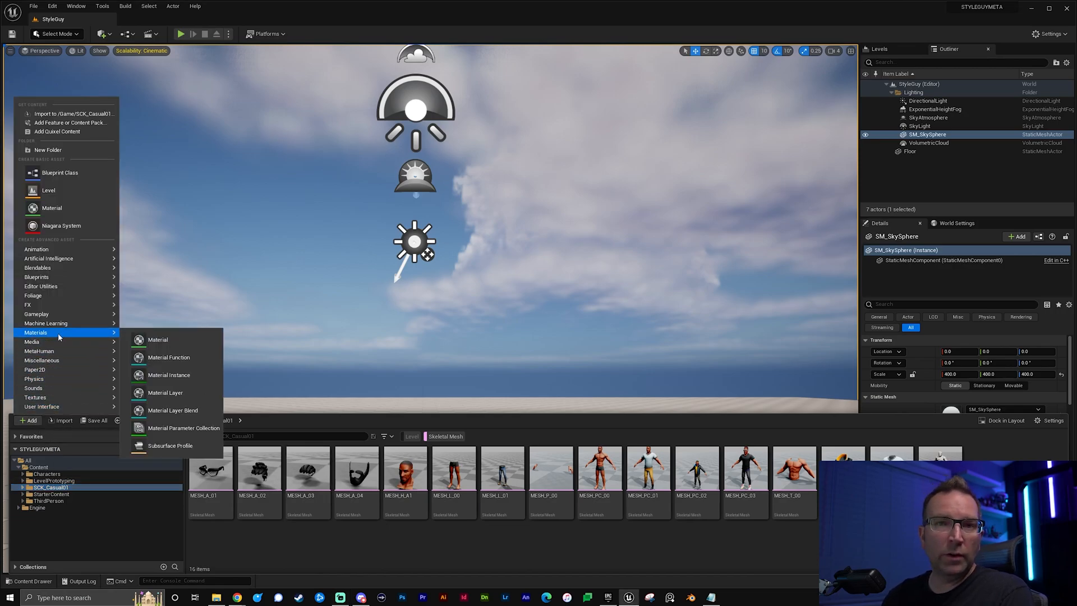
mouse_move(34, 352)
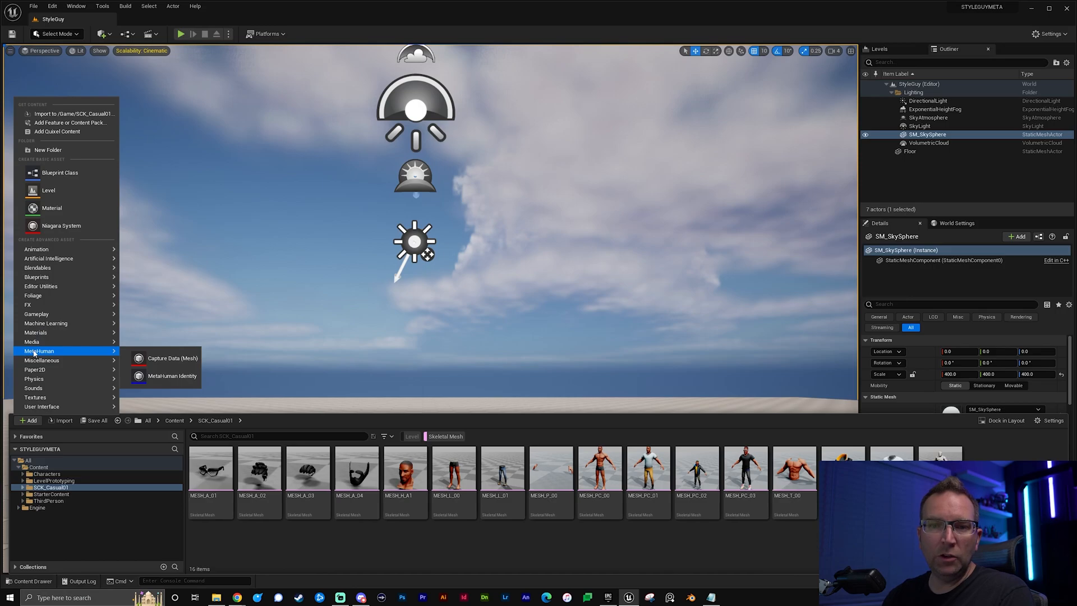
left_click(178, 377)
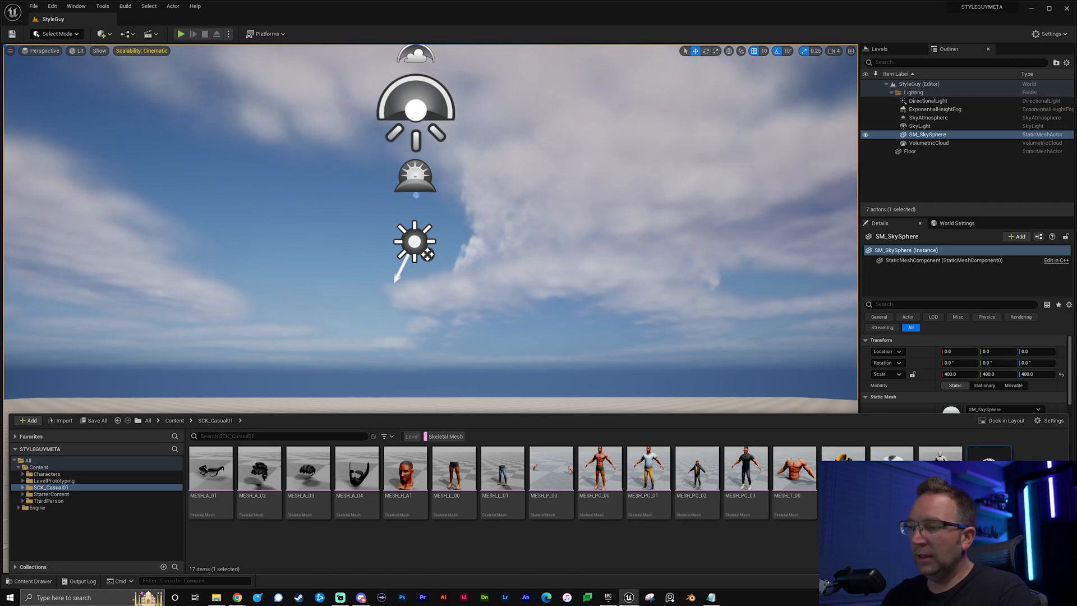
double_click(988, 471)
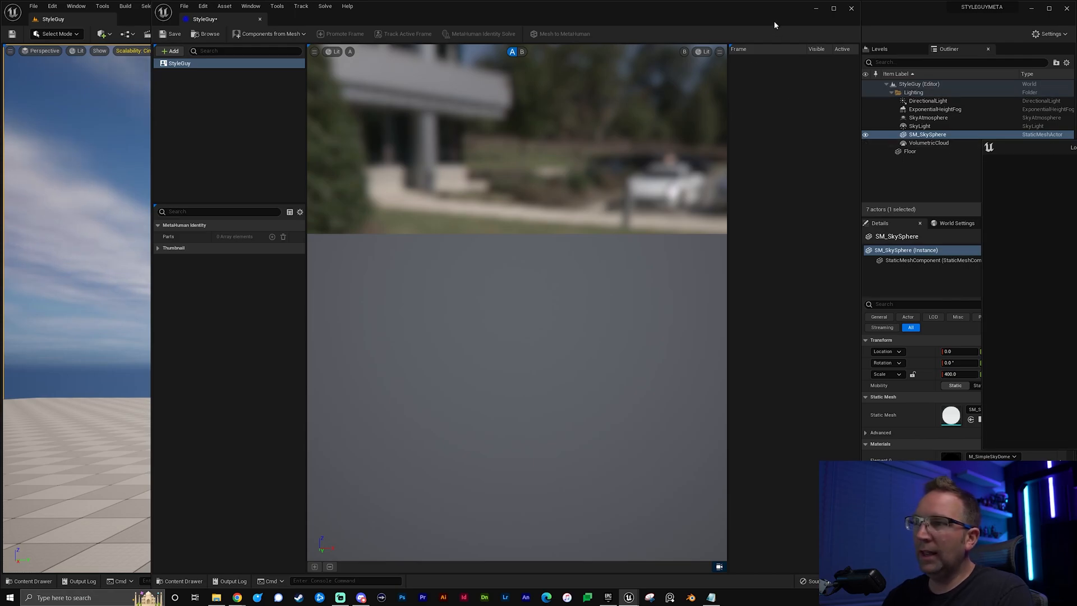
left_click_drag(1074, 145, 631, 163)
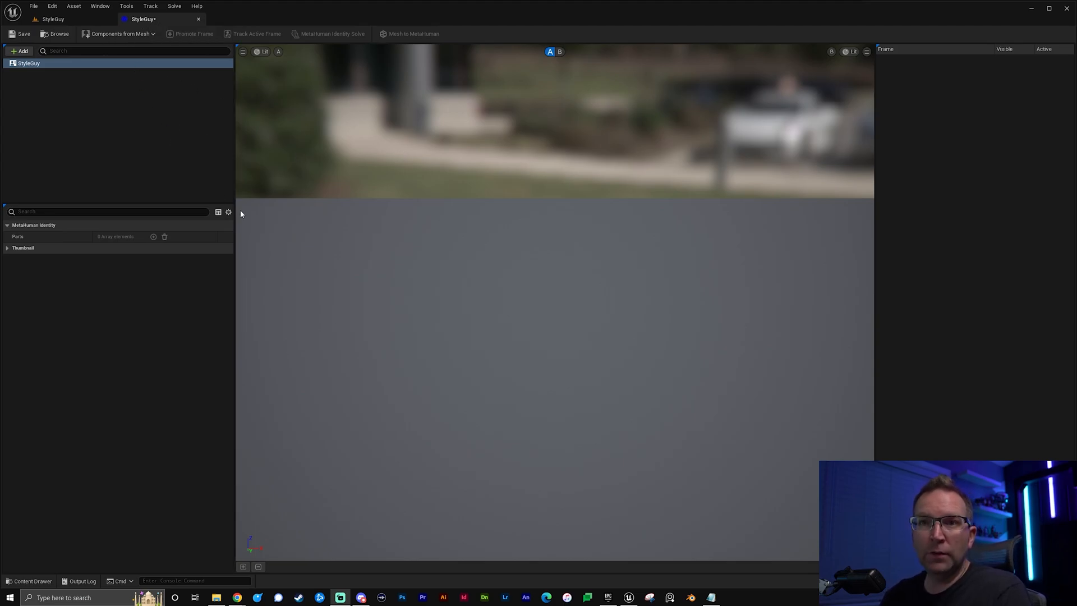
- Create the identity's components from the head mesh MESH_H_A1, found with the search "mesh_h"
left_click(127, 35)
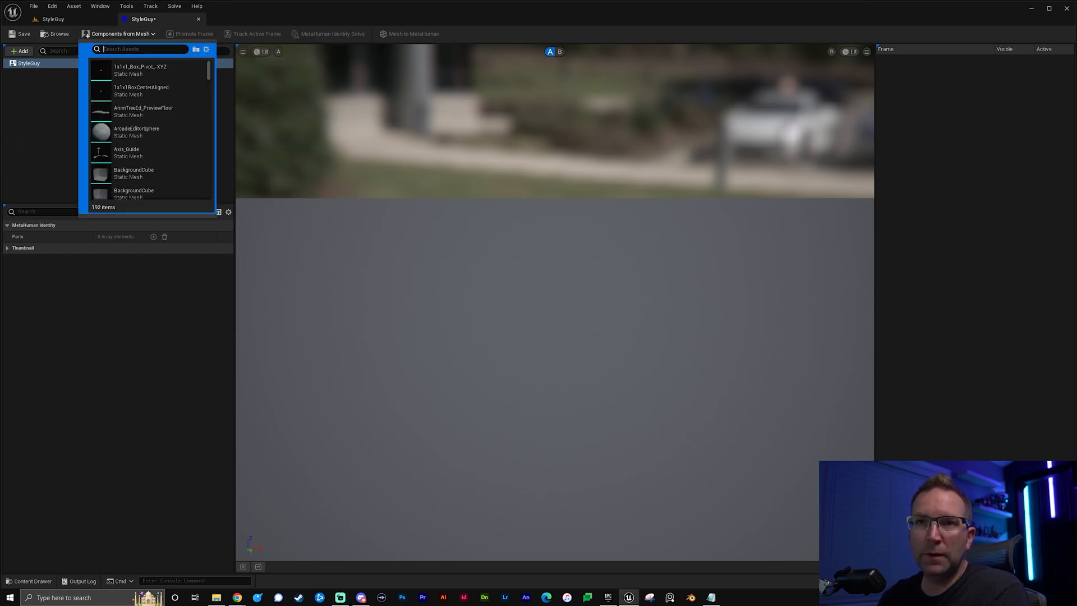
left_click(130, 48)
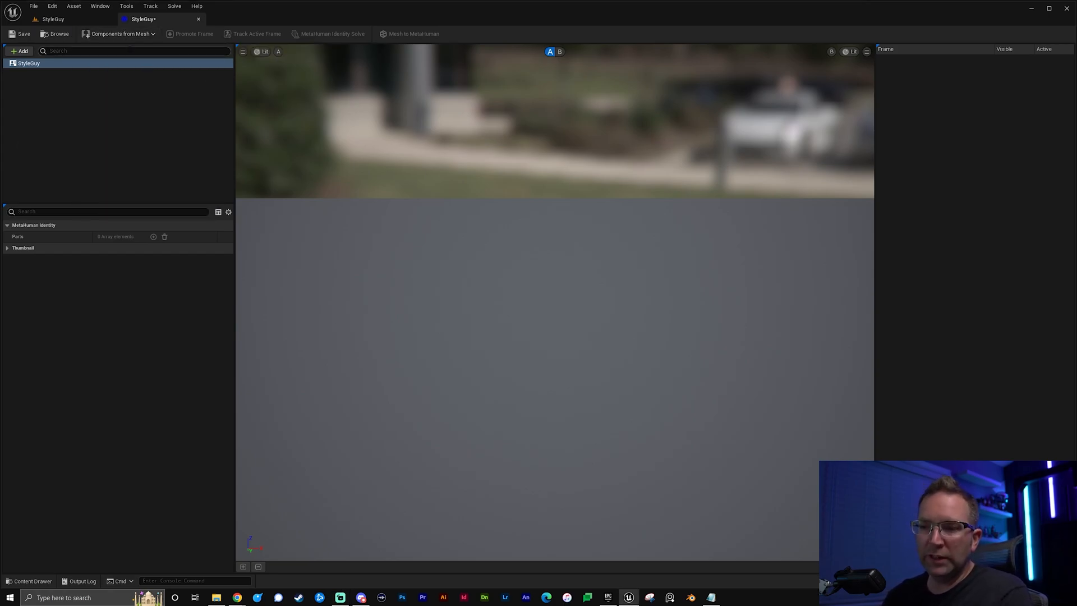
key("ctrl+space")
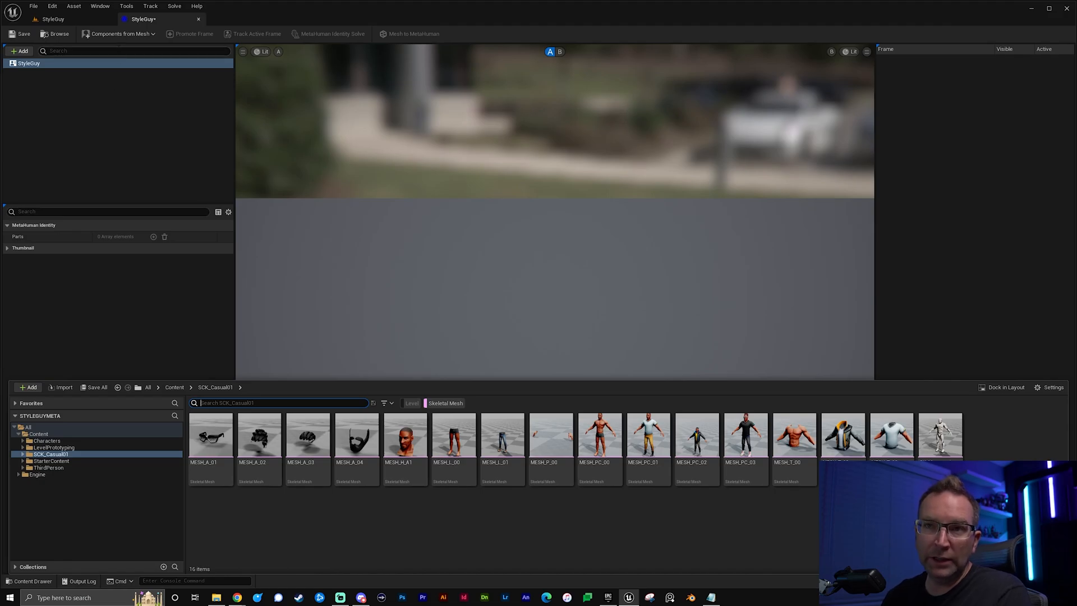
left_click(114, 36)
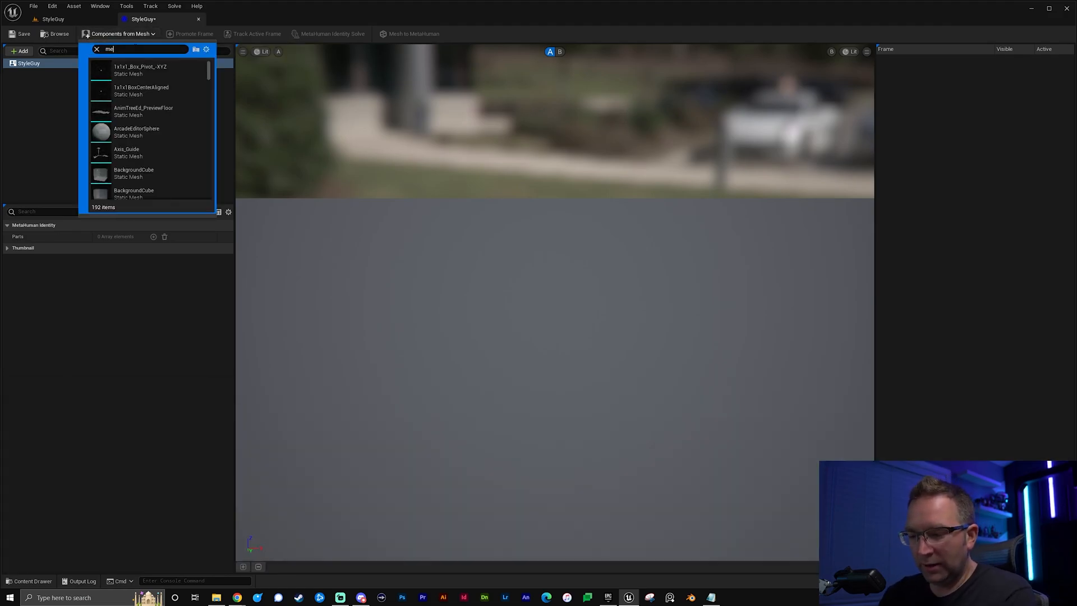
type("mesh_")
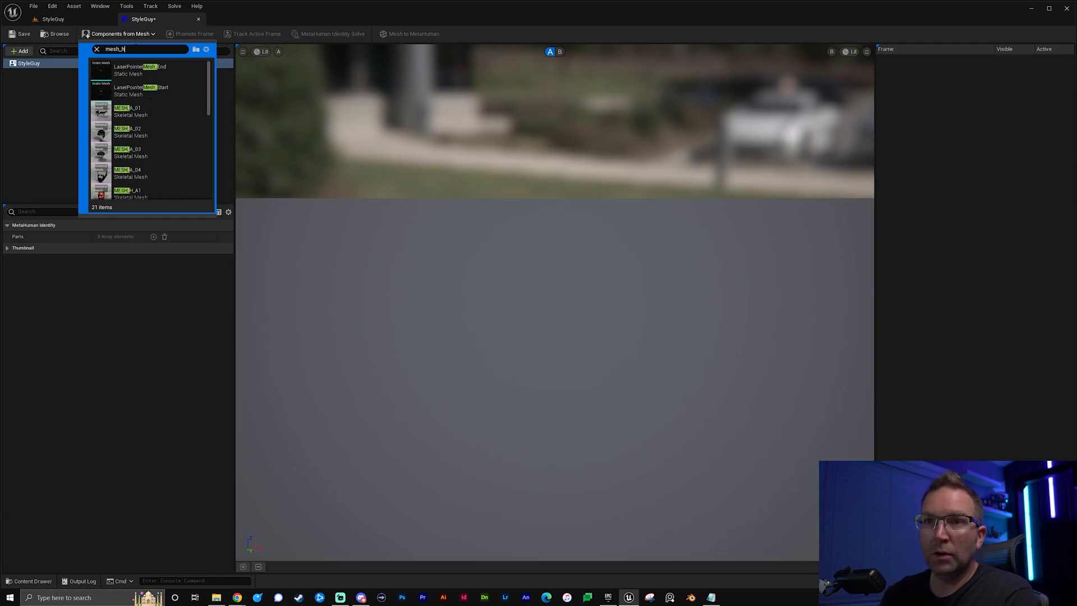
type("h")
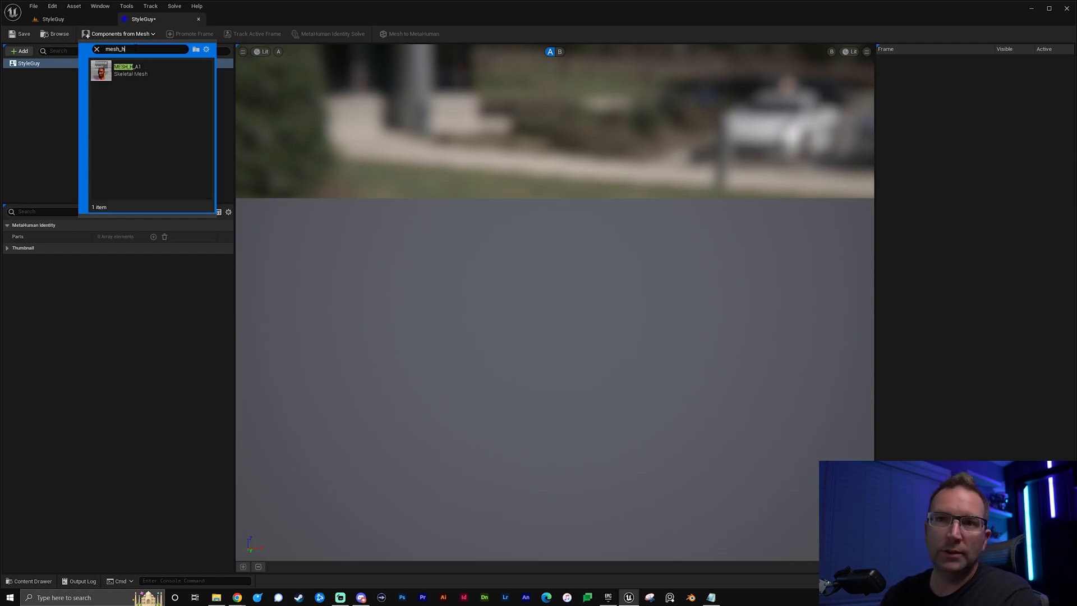
left_click(121, 70)
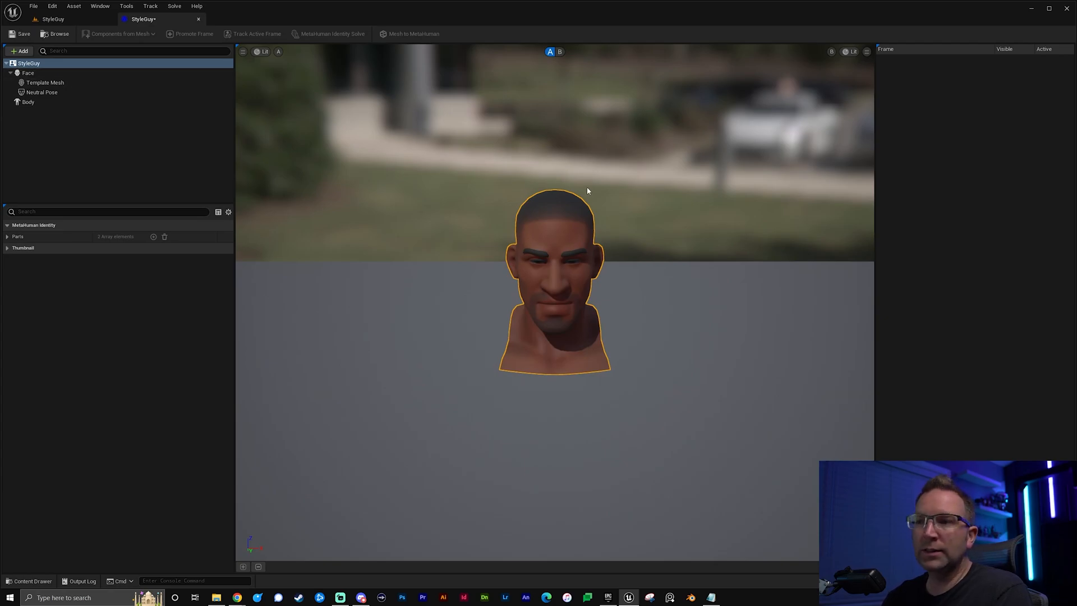
- Select the Neutral Pose, set the camera's field of view to 25 and switch view A to Unlit
left_click(42, 92)
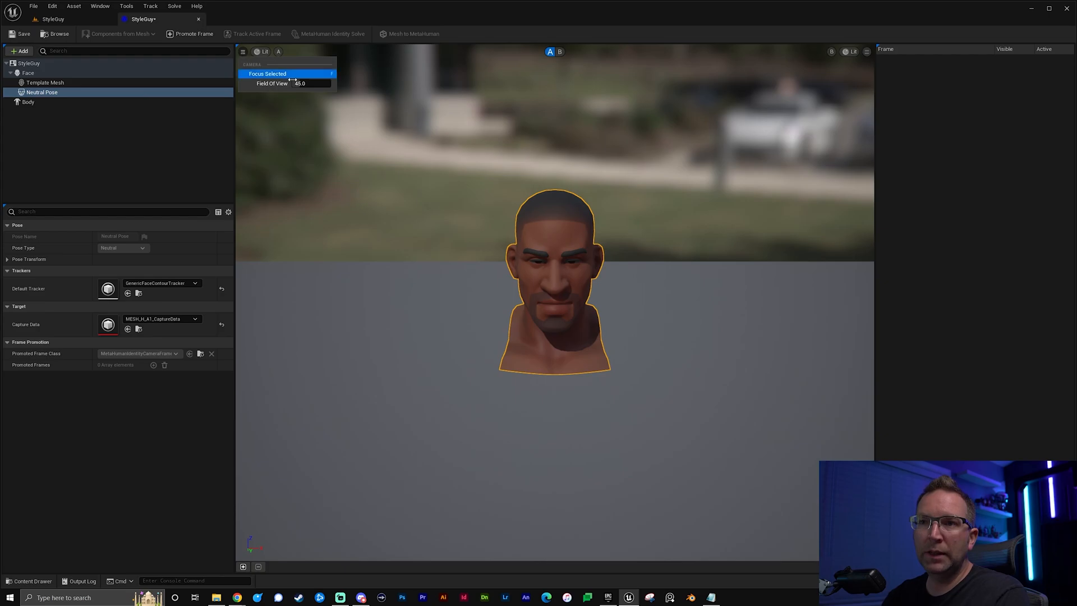
left_click(310, 83)
type("25")
key("Return")
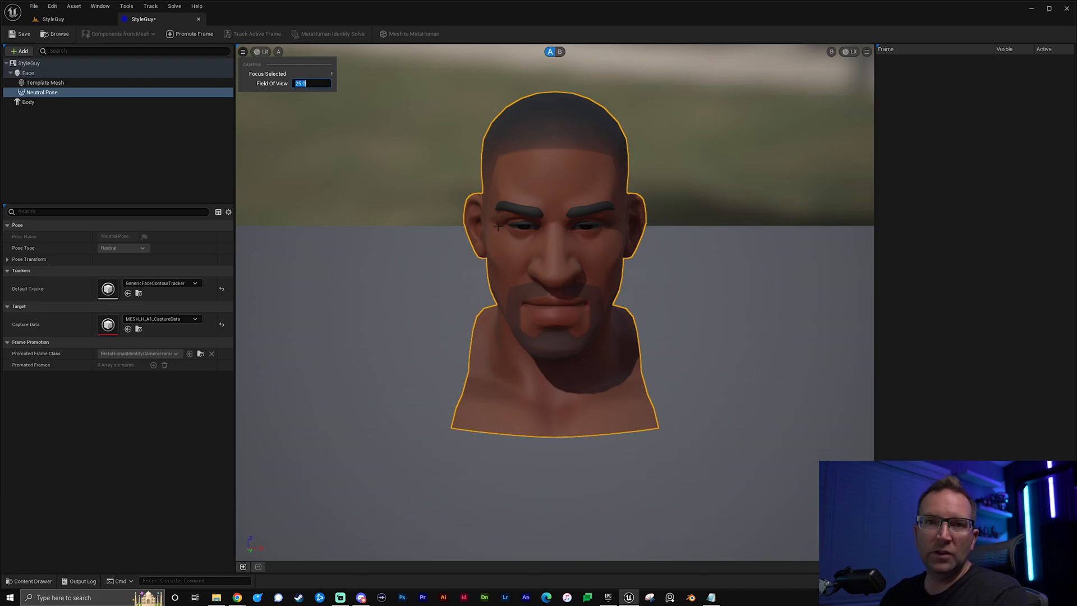
left_click(352, 131)
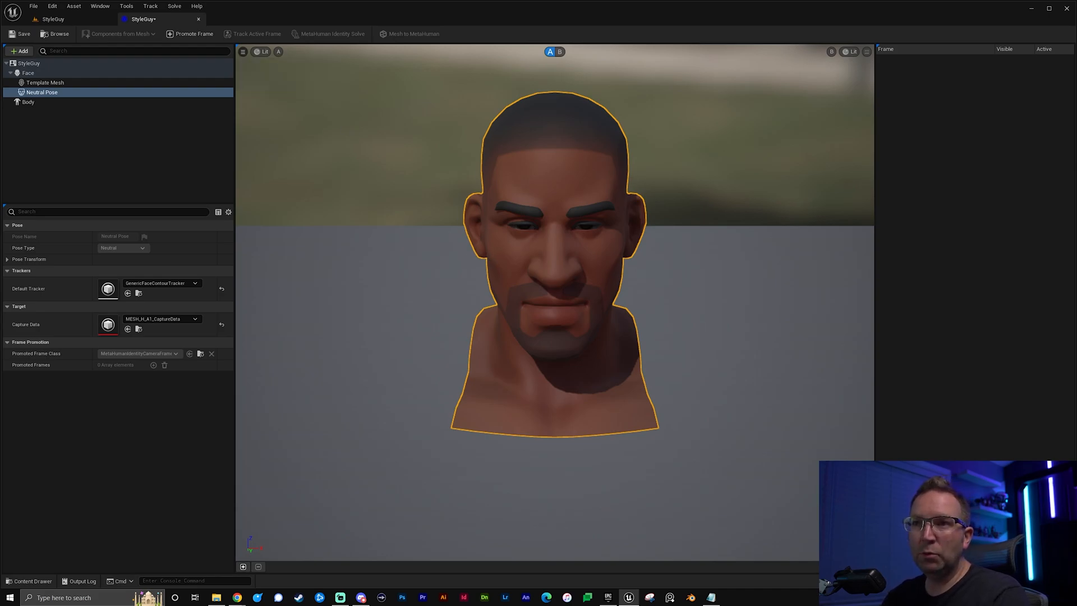
left_click(262, 52)
left_click(281, 83)
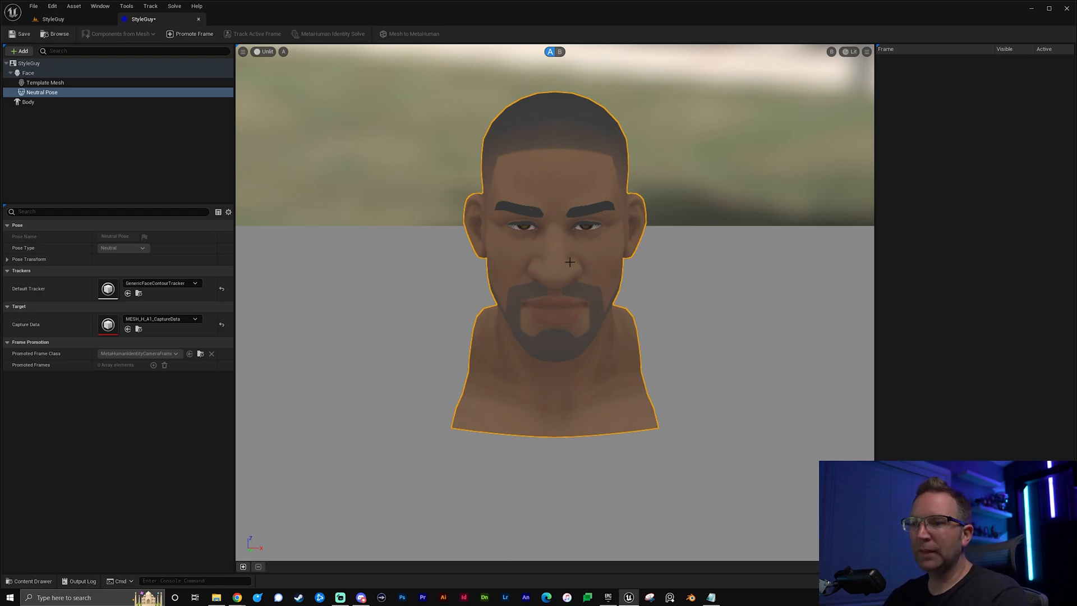
- Frame the head straight from the front, centred and large enough for the face to fill the viewport
right_click_drag(555, 302, 547, 206)
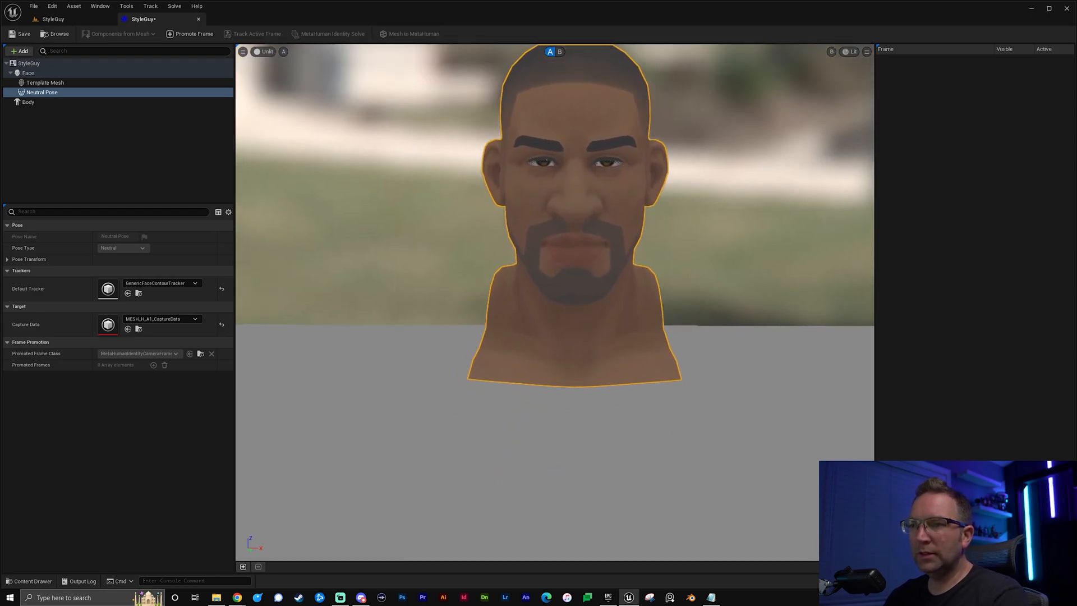
middle_click_drag(546, 206, 573, 199)
scroll(554, 302, "down", 2)
scroll(555, 302, "up", 2)
right_click_drag(554, 302, 555, 255)
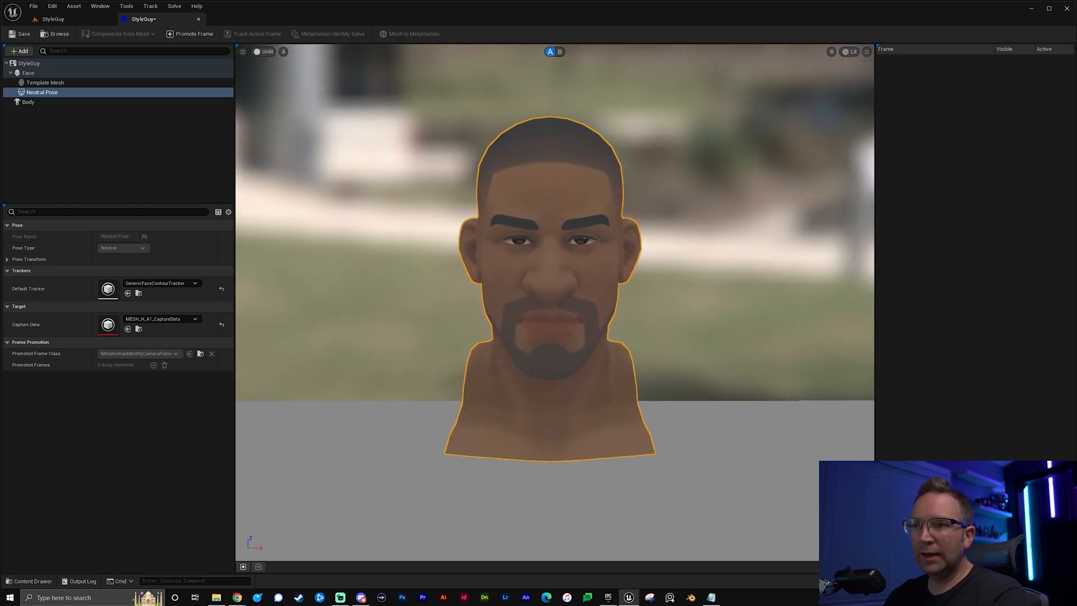
scroll(555, 303, "up", 2)
scroll(554, 302, "up", 2)
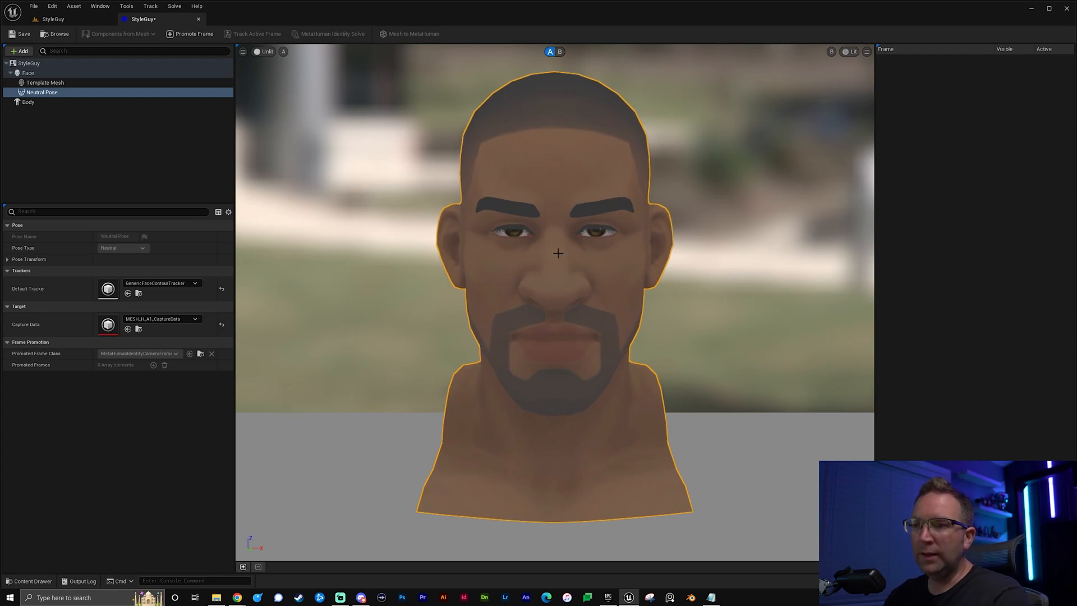
scroll(554, 302, "down", 3)
middle_click_drag(555, 303, 638, 302)
scroll(554, 302, "down", 2)
middle_click_drag(554, 303, 485, 318)
scroll(503, 302, "down", 2)
key("w")
key("a")
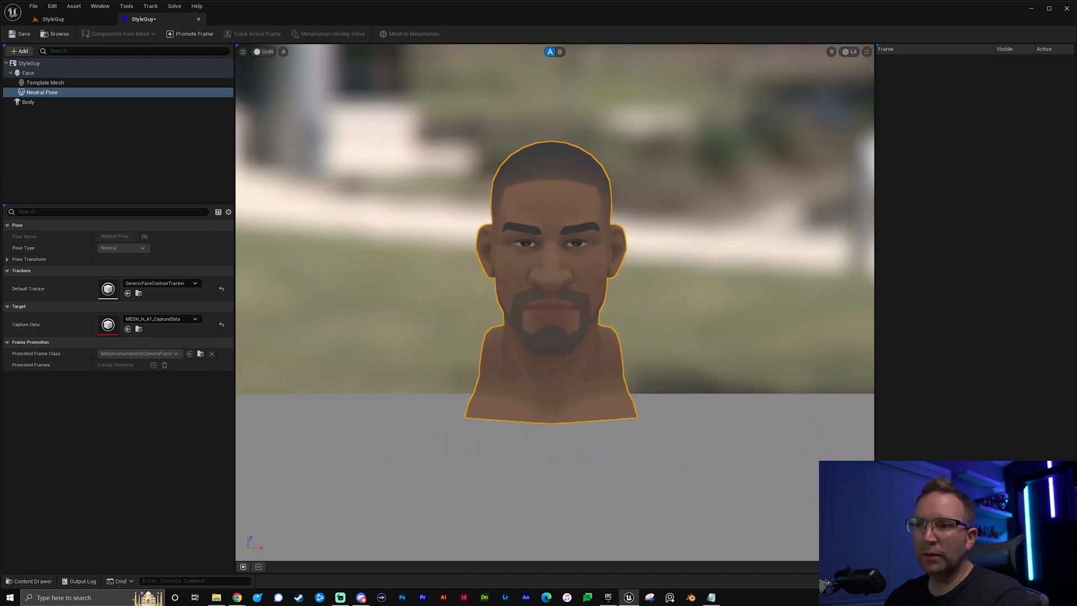
key("w")
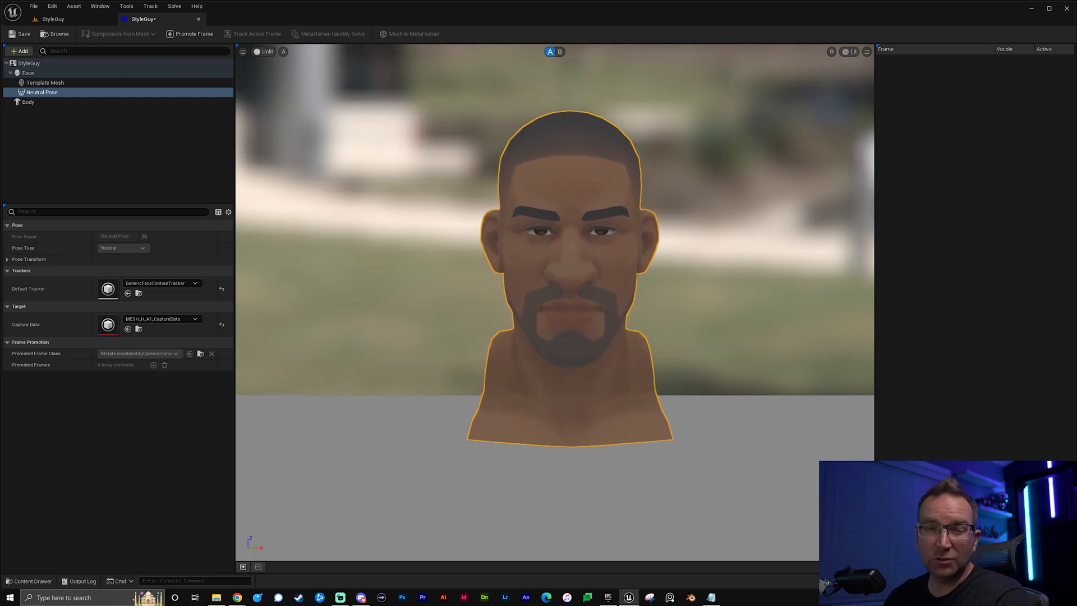
mouse_move(555, 302)
right_mouse_down()
mouse_move(559, 287)
mouse_move(540, 286)
mouse_move(560, 297)
right_mouse_up()
key("w")
key("w")
key("d")
key("w")
key("w")
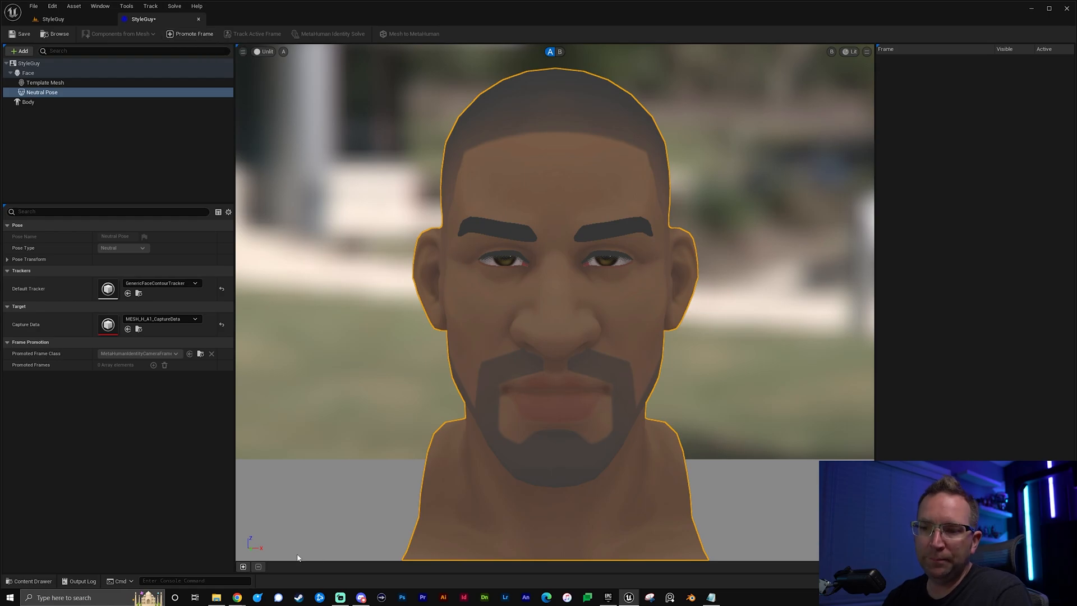
- Promote the current view as a frame, turn on autotracking for it and lock its camera
left_click(189, 36)
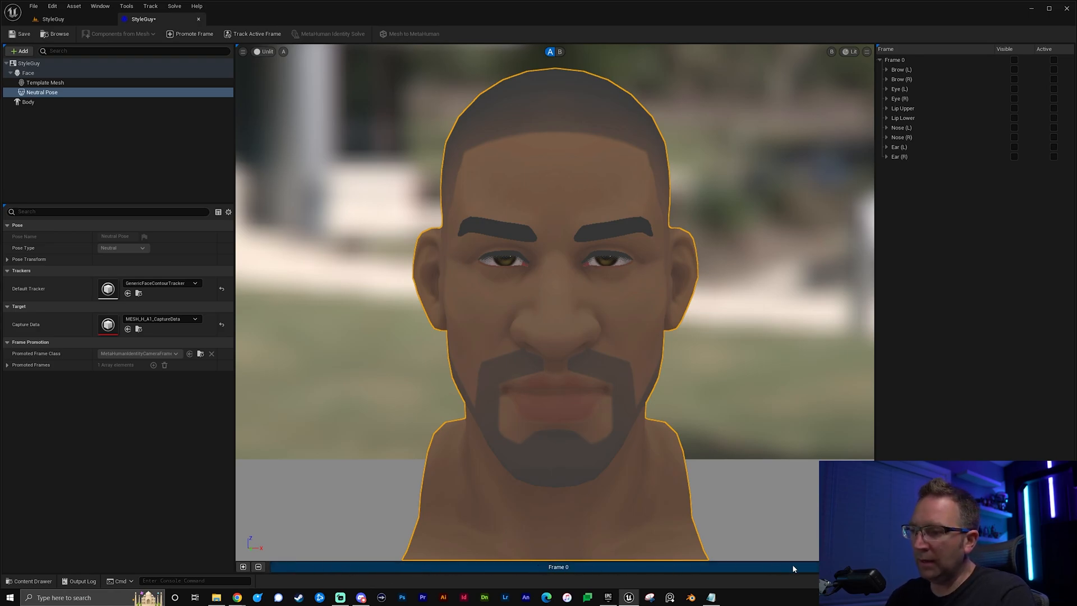
right_click(611, 567)
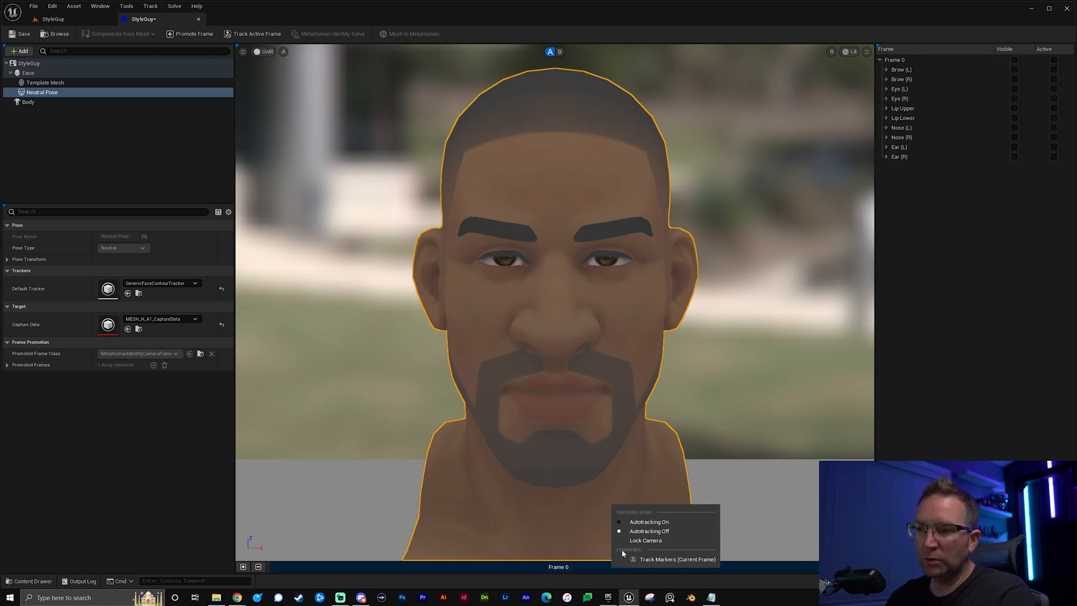
left_click(661, 522)
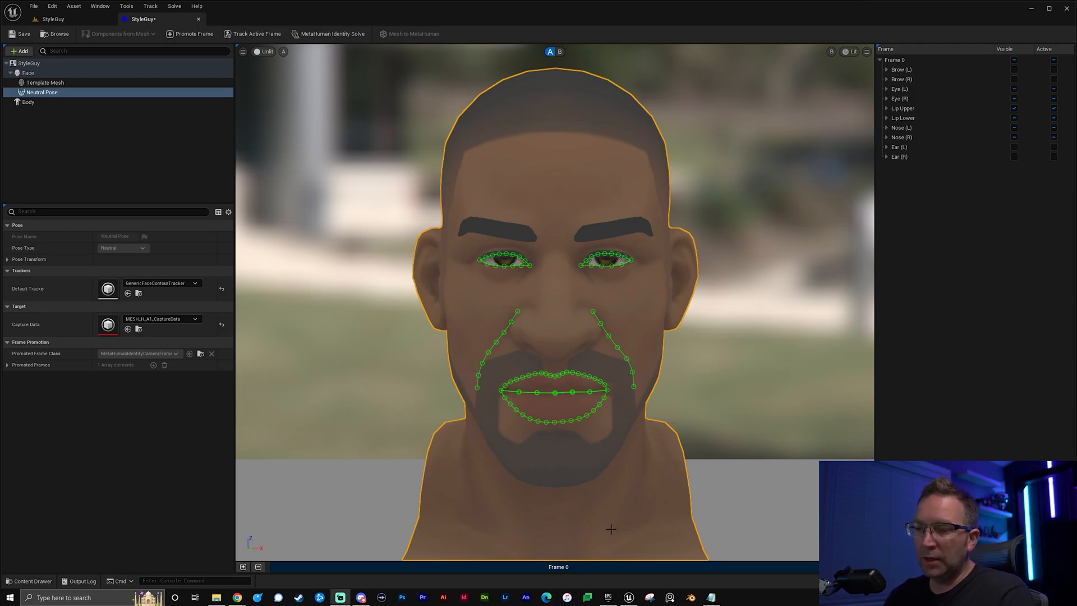
right_click(591, 569)
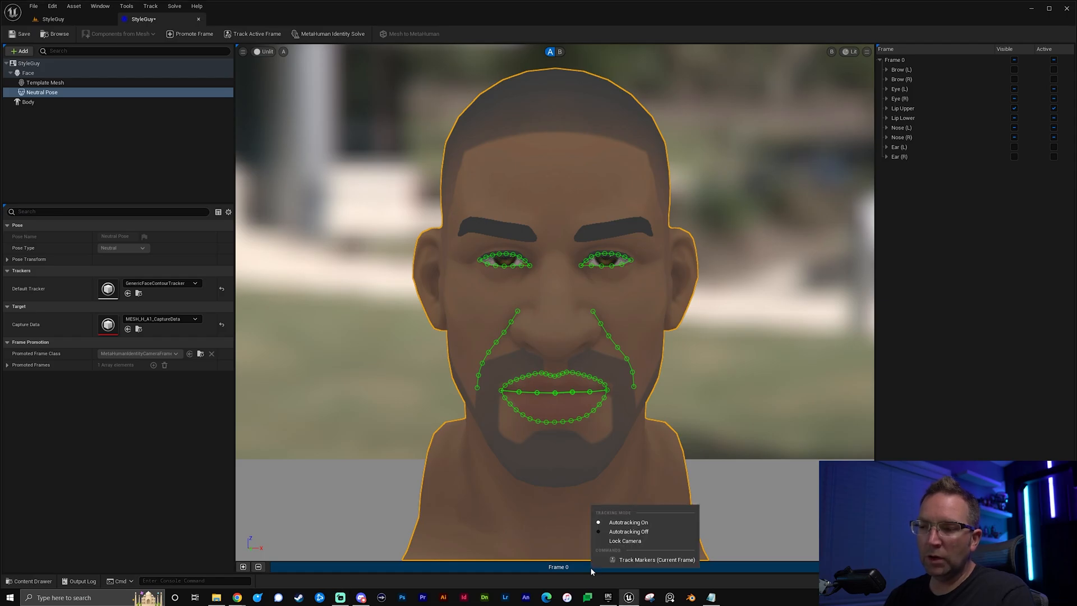
left_click(639, 540)
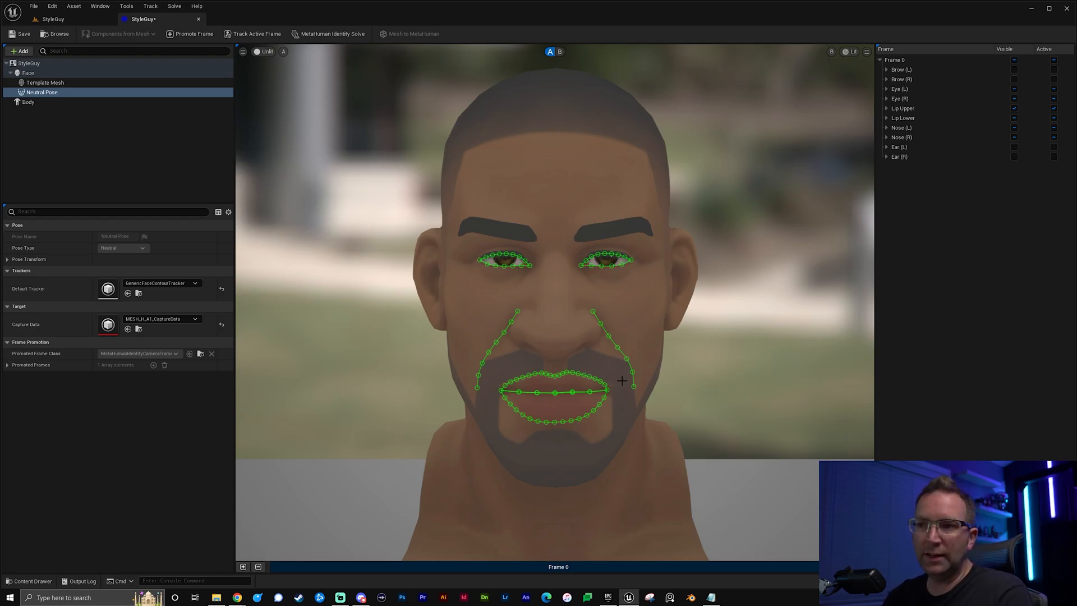
- Try moving the Nasolabial (R) tracking curve and its uppermost point toward the nose, undoing each move
scroll(593, 339, "up", 5)
scroll(567, 334, "up", 2)
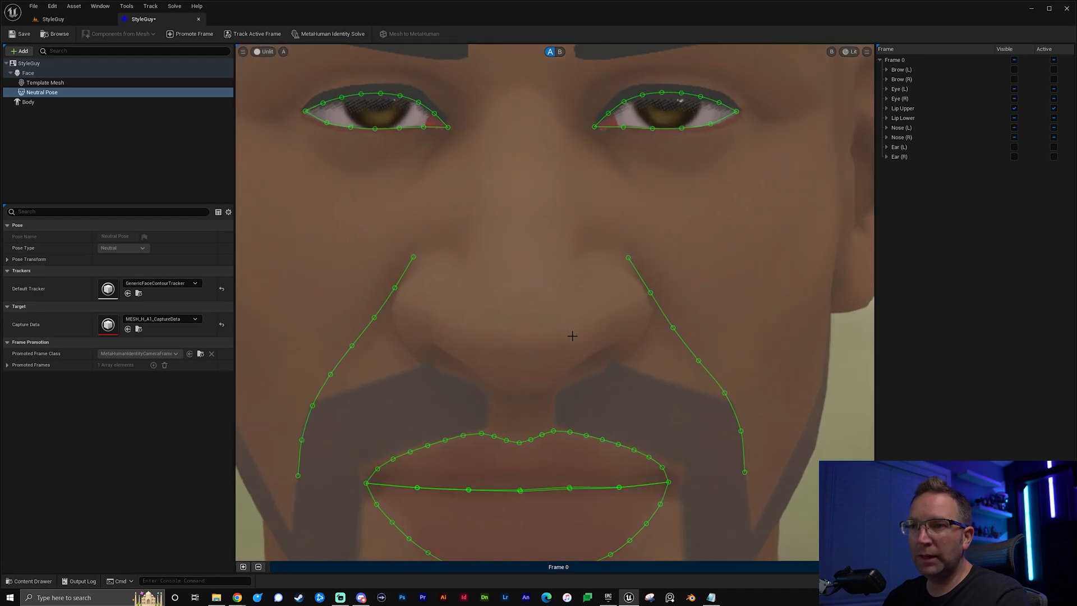
scroll(529, 379, "up", 3)
middle_click_drag(514, 385, 584, 300)
middle_click_drag(605, 209, 594, 257)
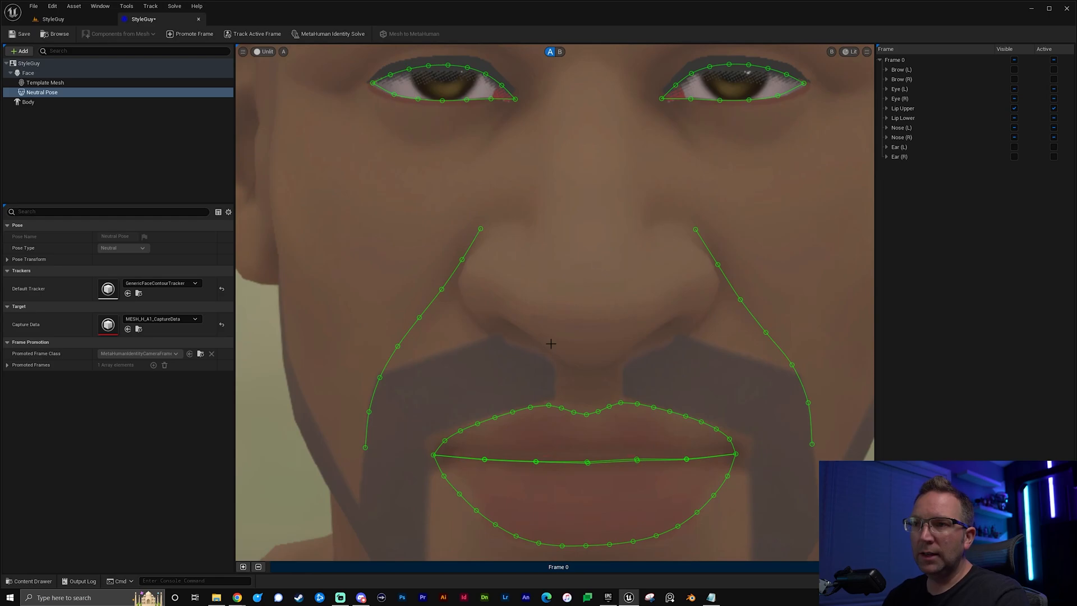
left_click(427, 307)
left_click(455, 314)
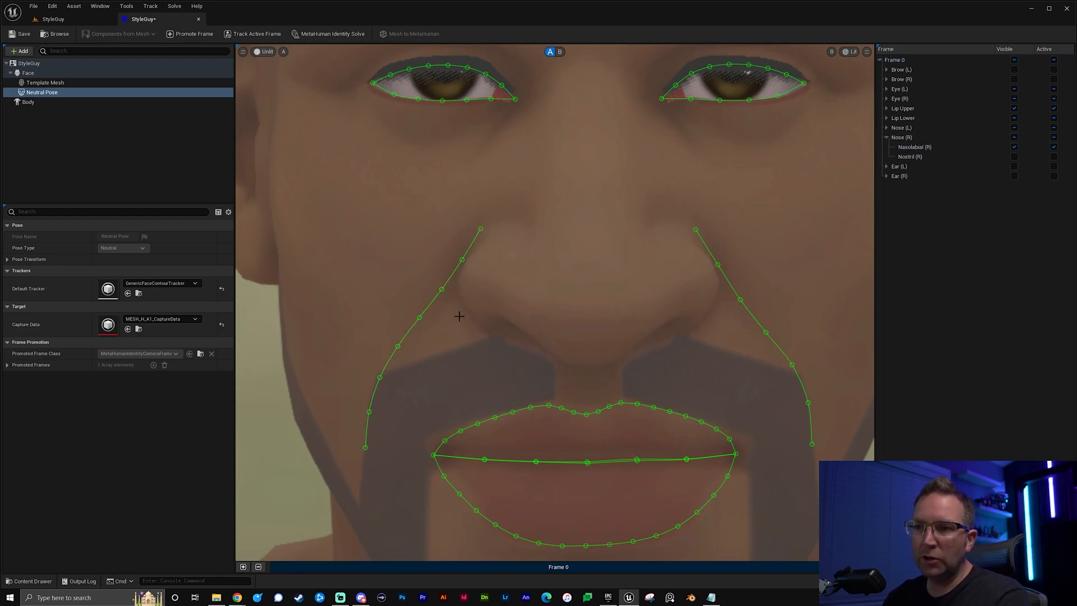
mouse_move(437, 301)
left_mouse_down()
mouse_move(511, 323)
mouse_move(455, 305)
left_mouse_up()
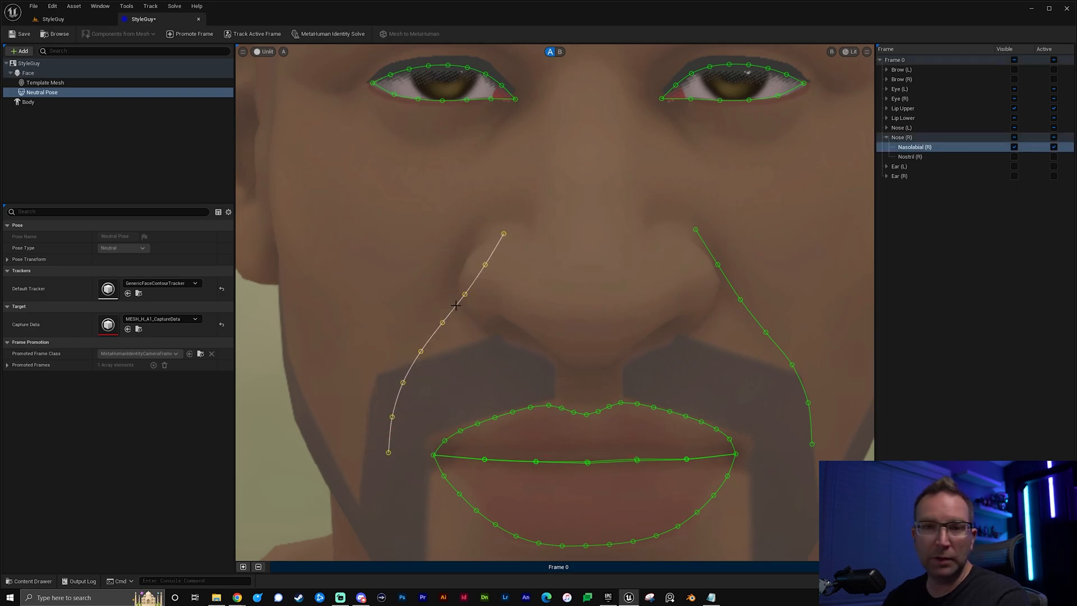
key("ctrl+z")
left_click(522, 272)
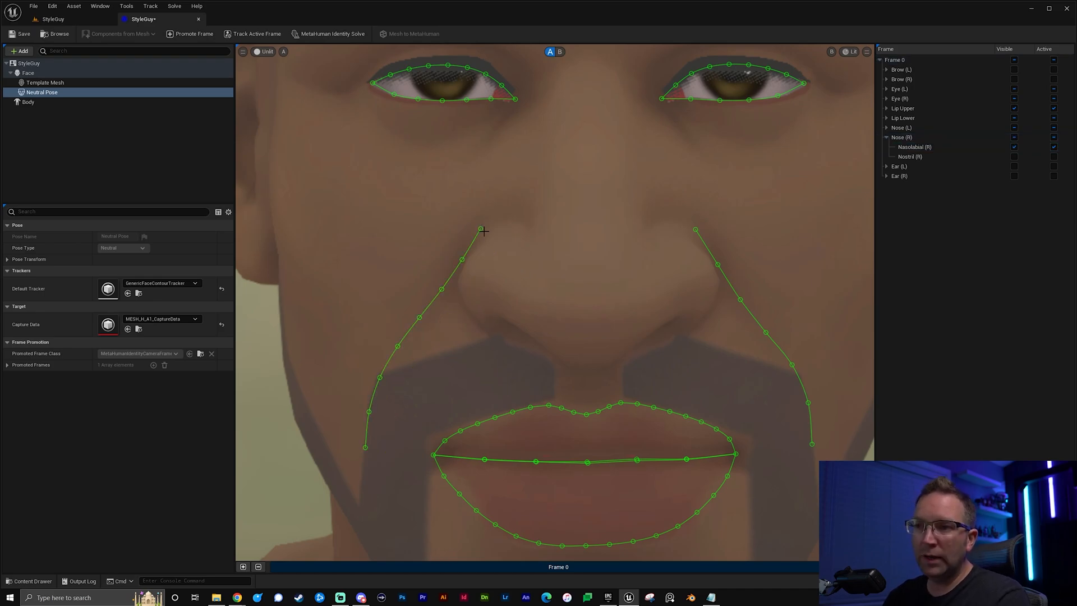
left_click_drag(482, 228, 540, 270)
key("ctrl+z")
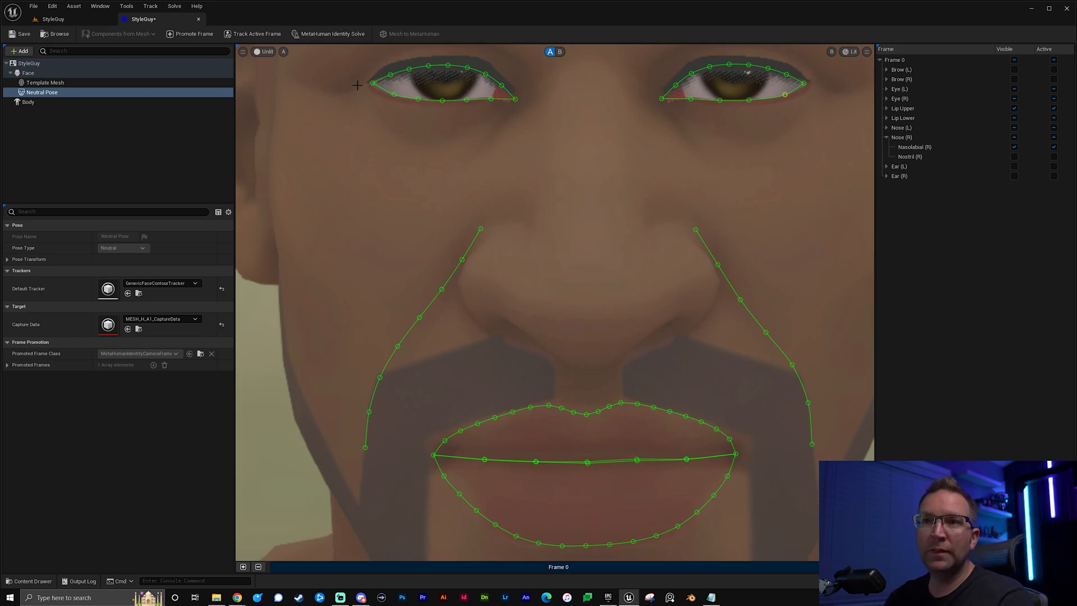
- Give the Body component the medium-build male body type and set its height to the maximum
left_click(28, 102)
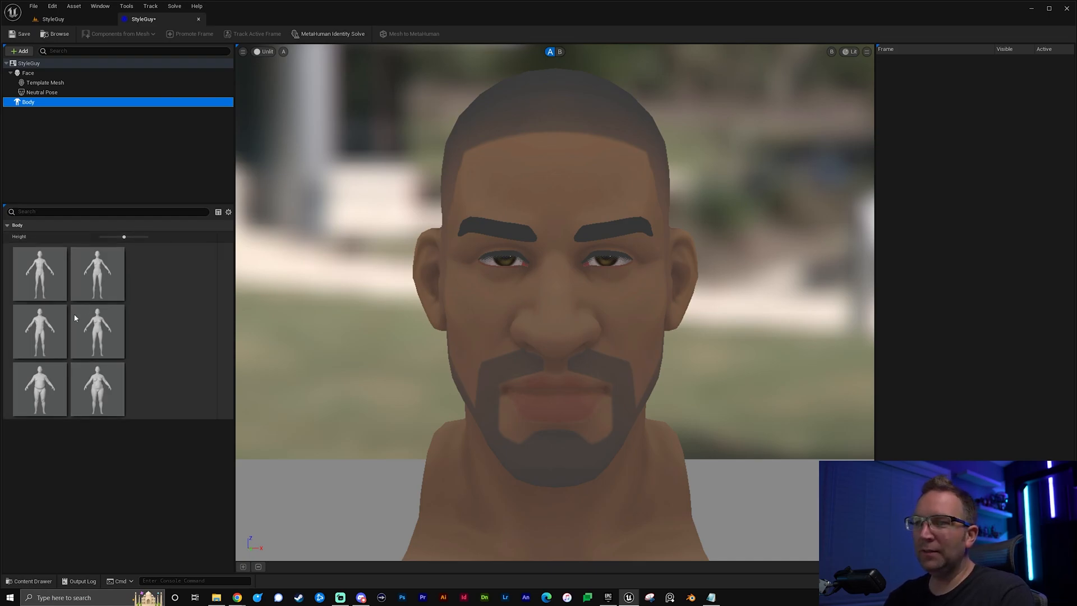
left_click(40, 325)
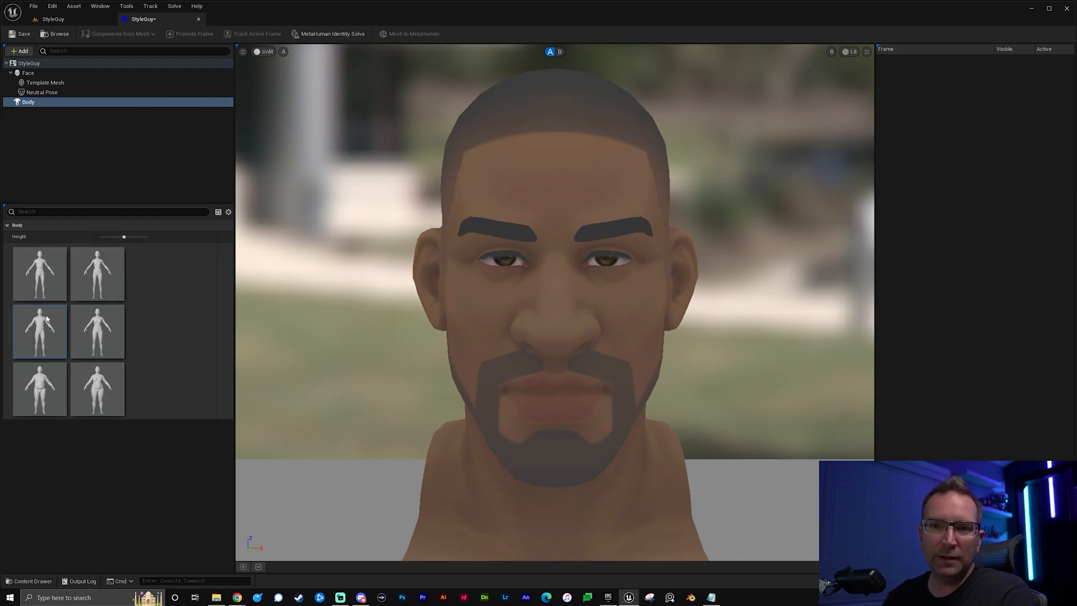
left_click_drag(124, 239, 170, 238)
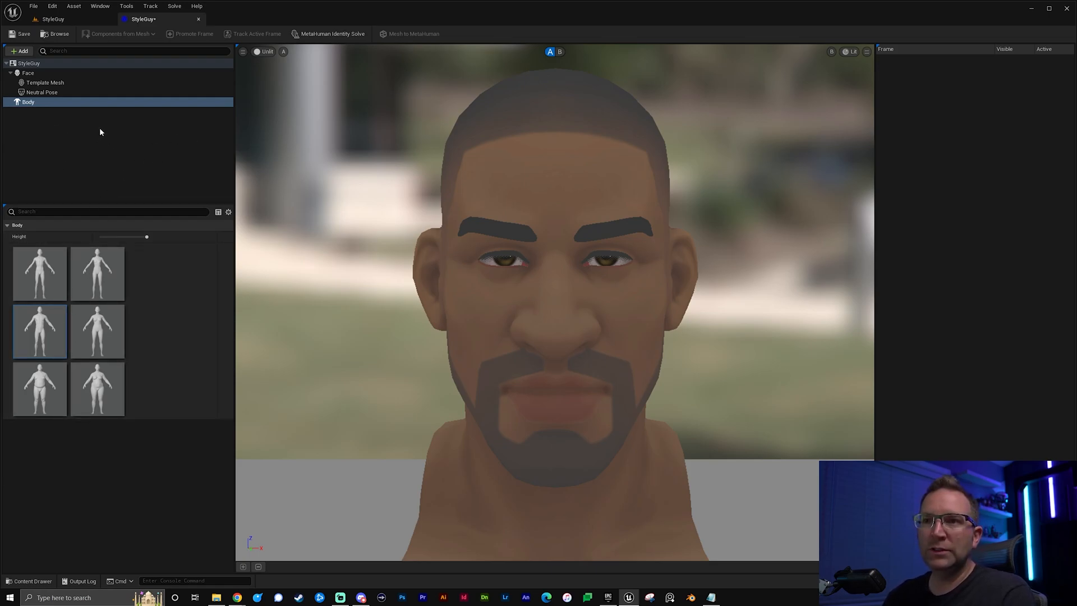
- Run the MetaHuman Identity Solve and submit the solved identity with Mesh to MetaHuman
left_click(324, 35)
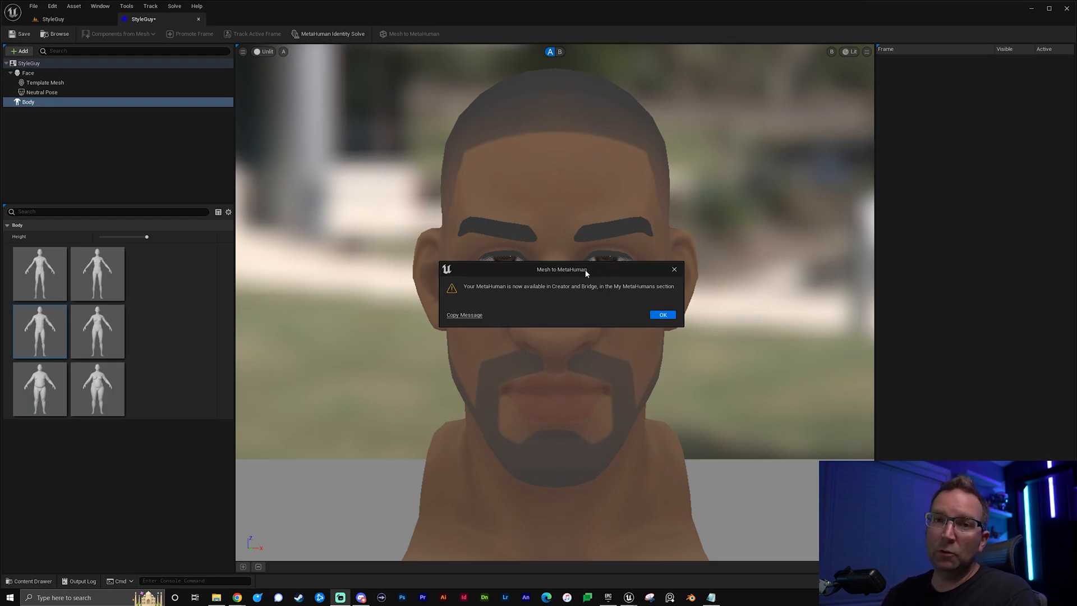
left_click_drag(556, 270, 519, 242)
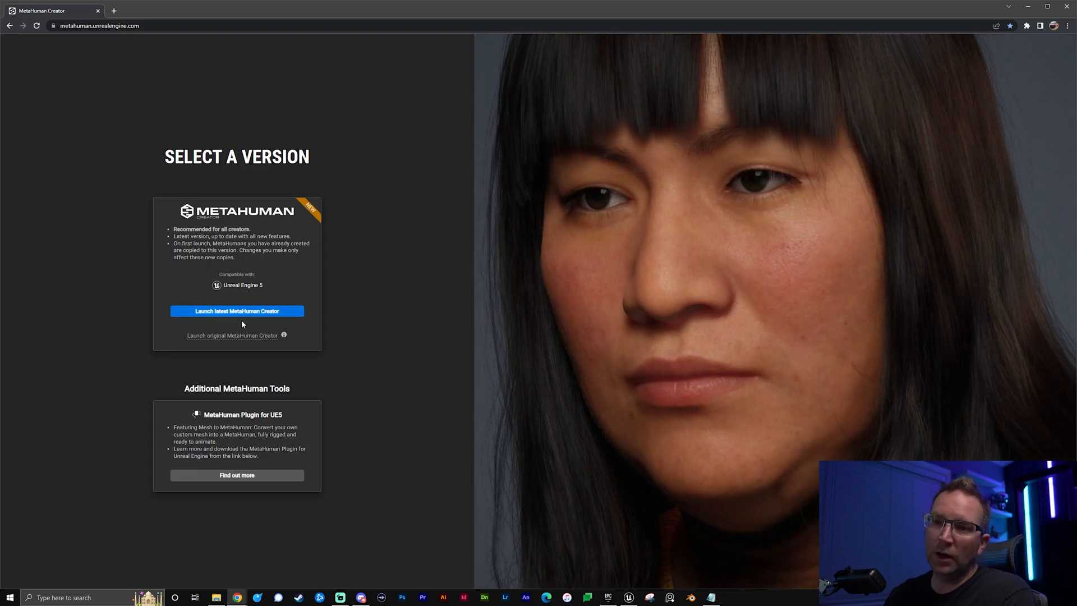
- Switch to MetaHuman Creator in the browser, launch its latest version and open StyleGuy for editing
left_click(242, 311)
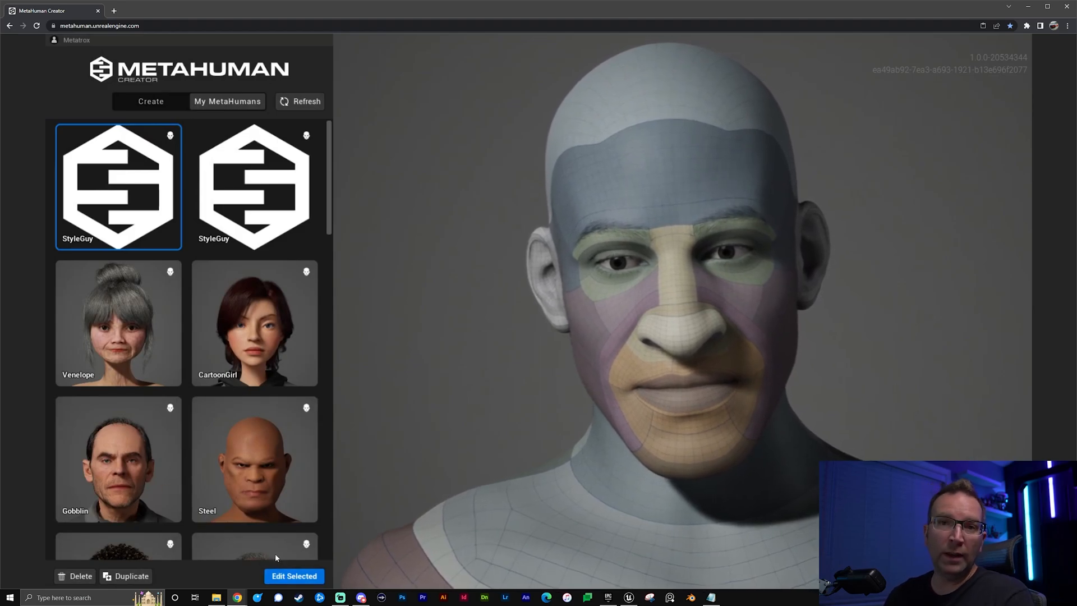
left_click(310, 569)
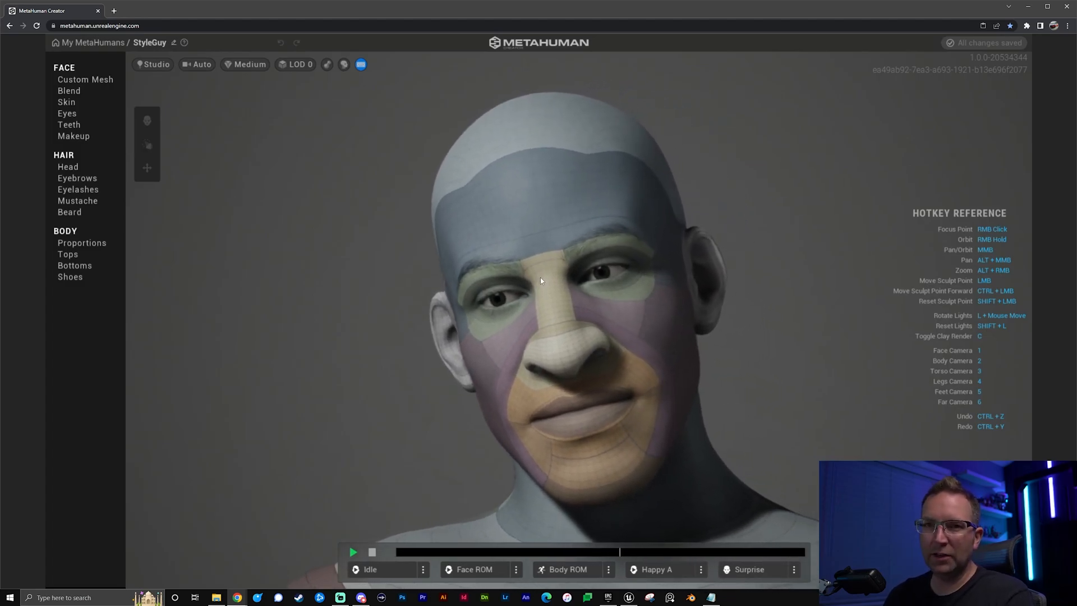
- Assign a brown skin color to the face with U 0.84 and V 0.63
left_click(67, 102)
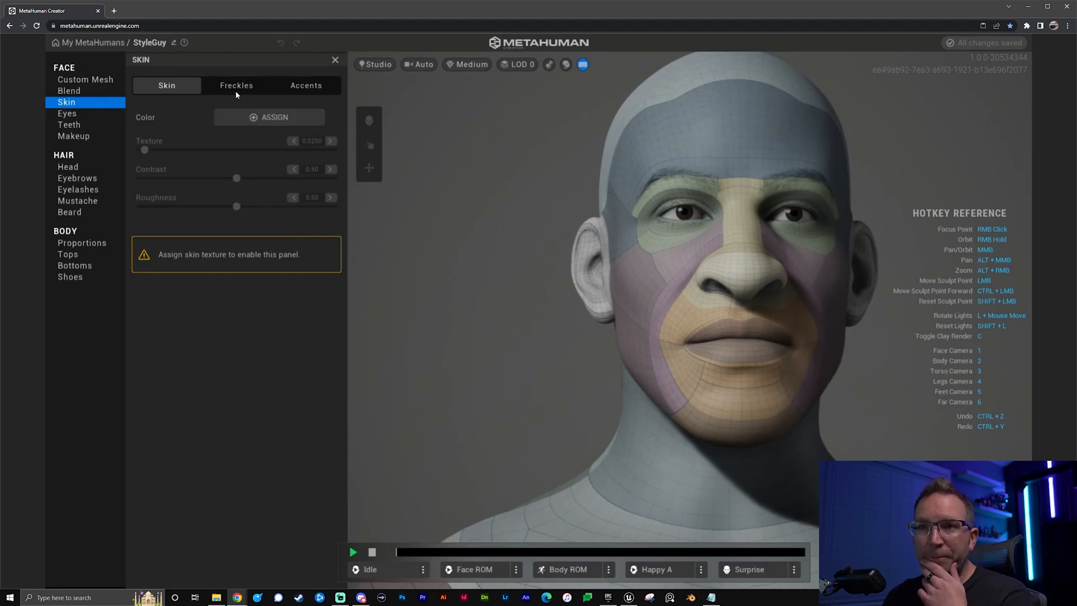
left_click(280, 118)
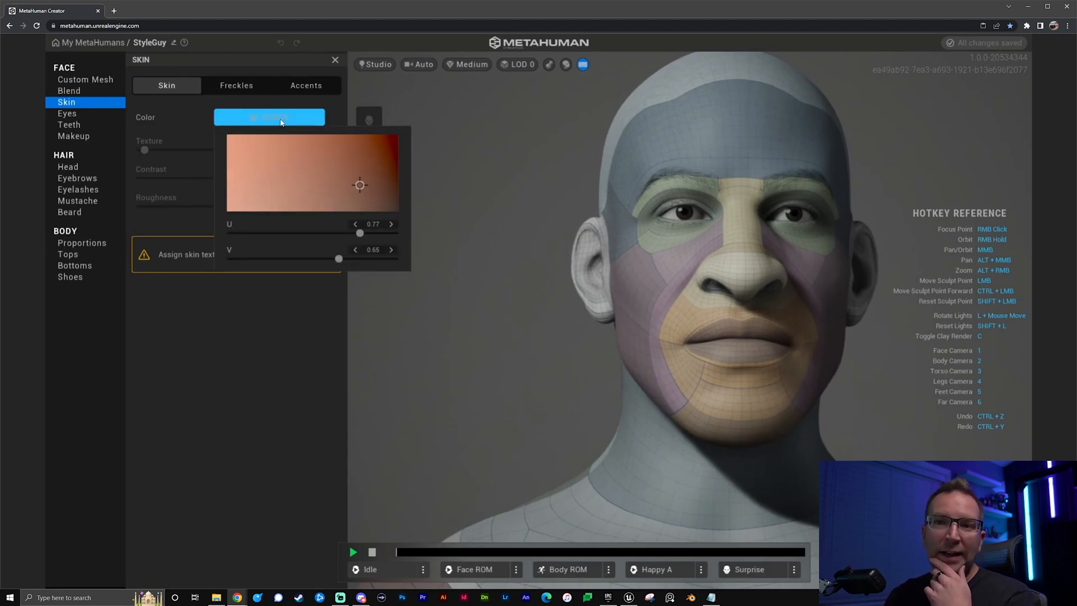
left_click(361, 182)
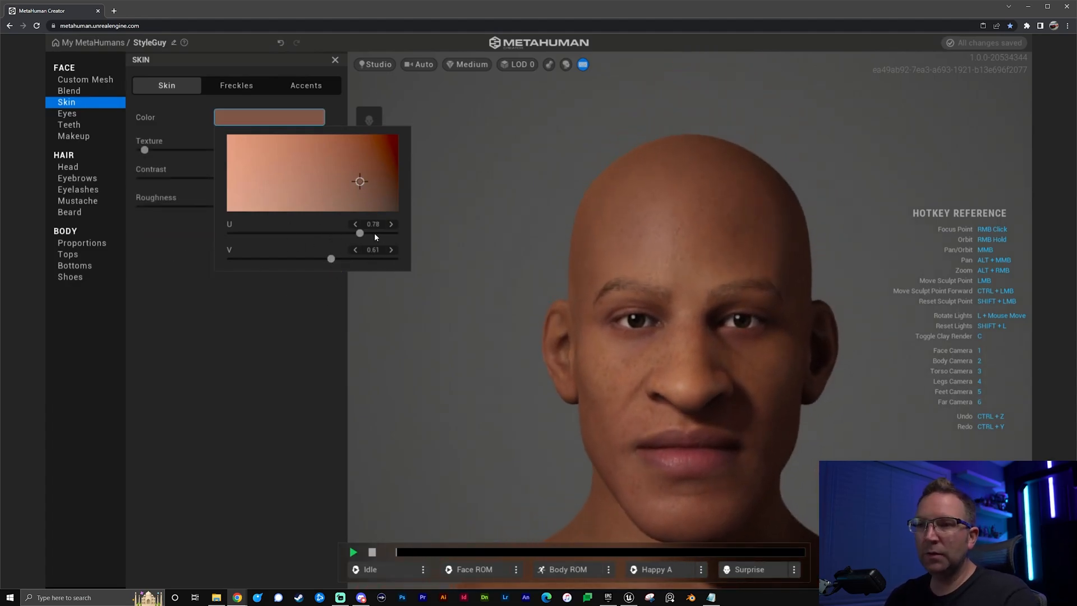
left_click_drag(359, 233, 370, 233)
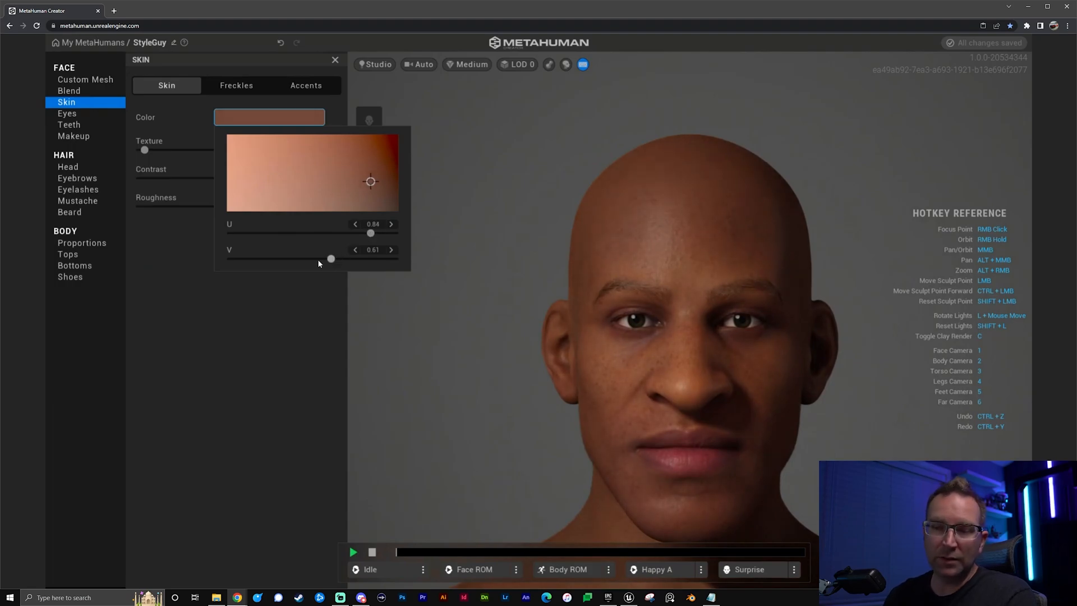
mouse_move(329, 260)
left_mouse_down()
mouse_move(360, 259)
mouse_move(336, 259)
left_mouse_up()
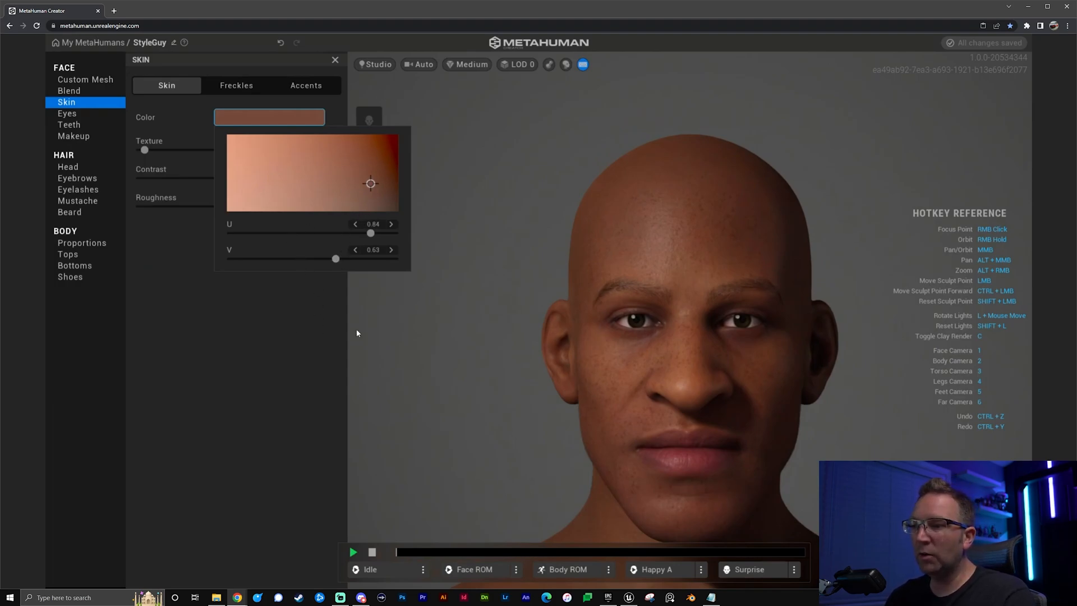
left_click(336, 312)
- Give the head the short black wavy hairstyle with a sharp, straight hairline
middle_click_drag(681, 380, 680, 340)
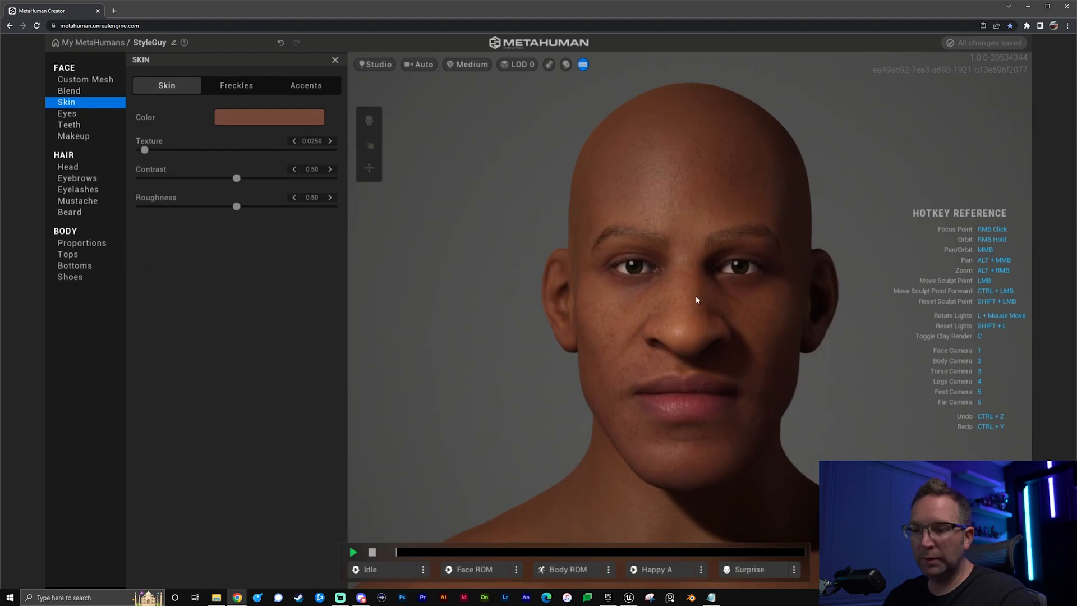
key("1")
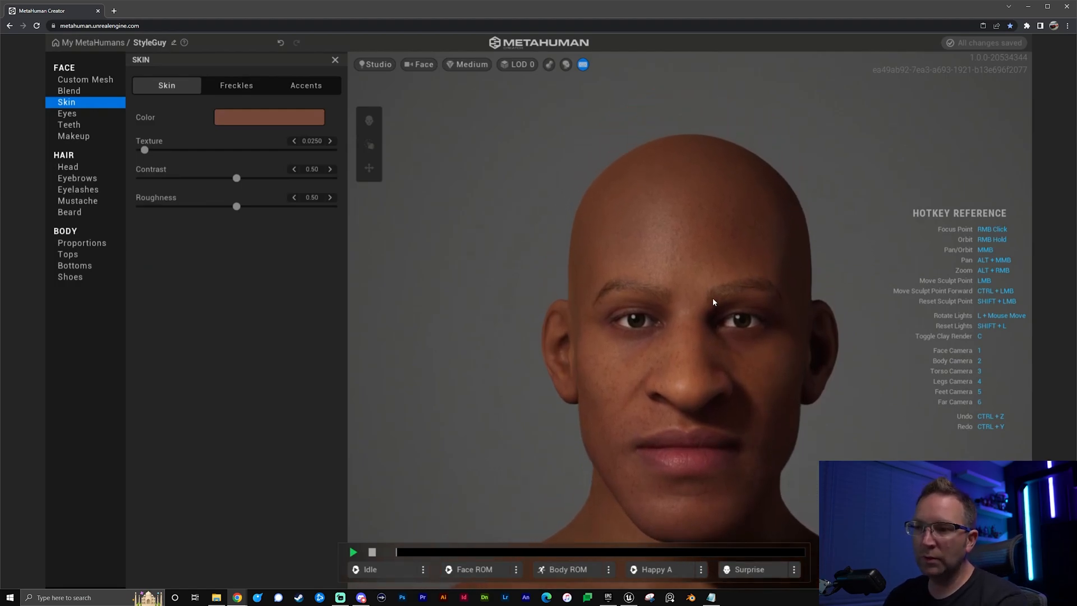
middle_click_drag(708, 366, 709, 328)
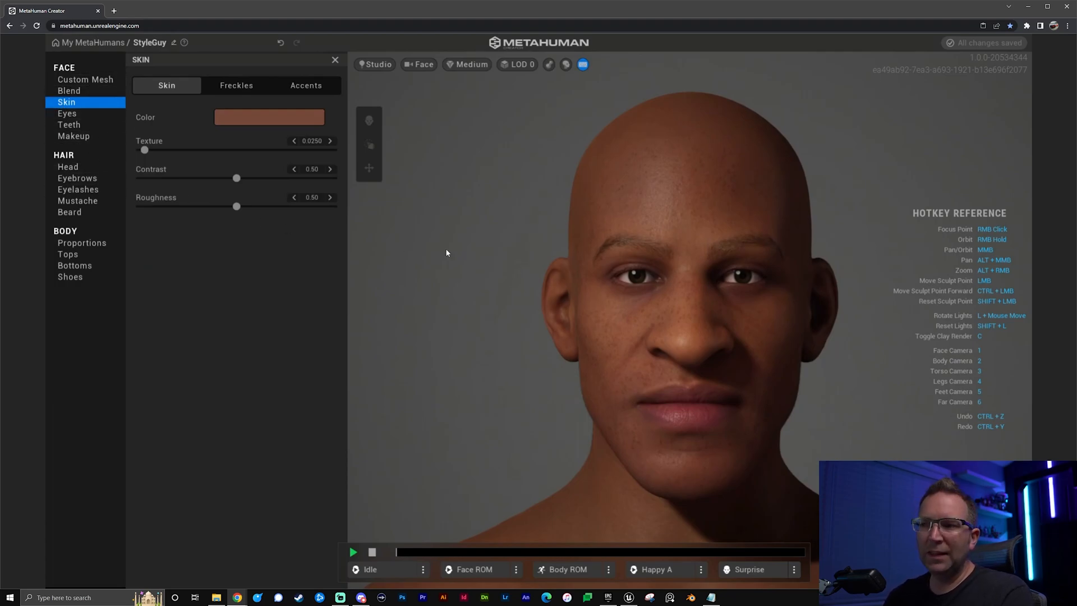
left_click(79, 167)
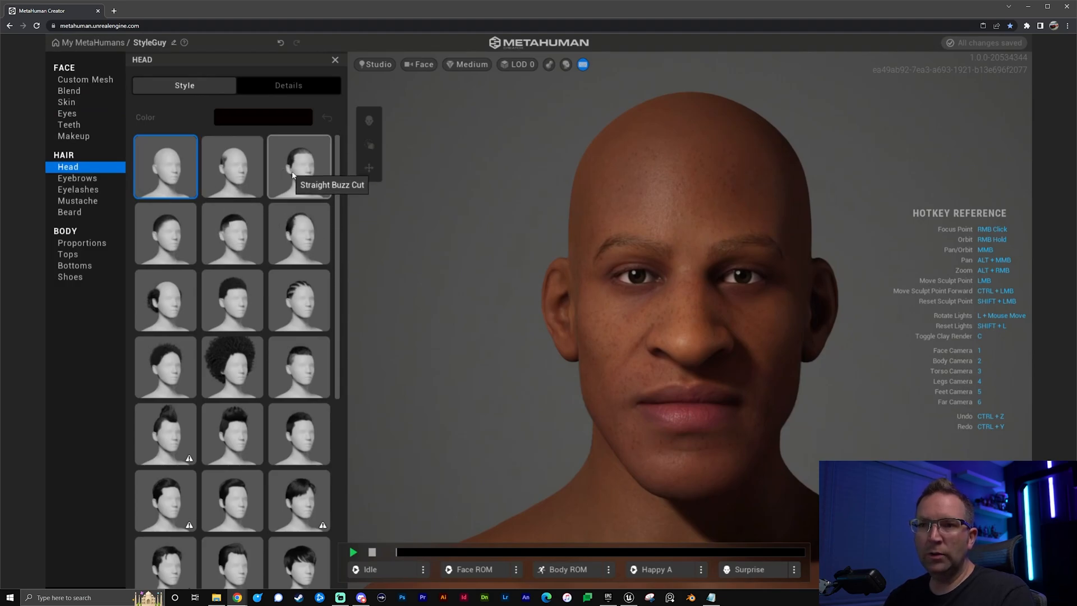
left_click(248, 238)
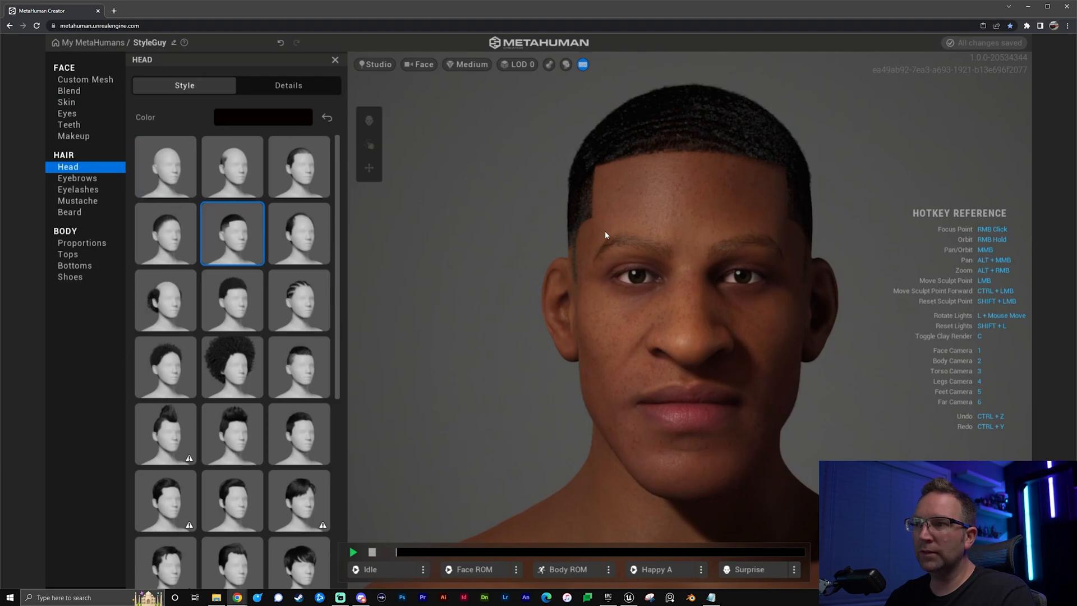
- Try a lower Region Influence on the custom mesh's symmetric brow regions and set it back to 1.0
left_click(82, 79)
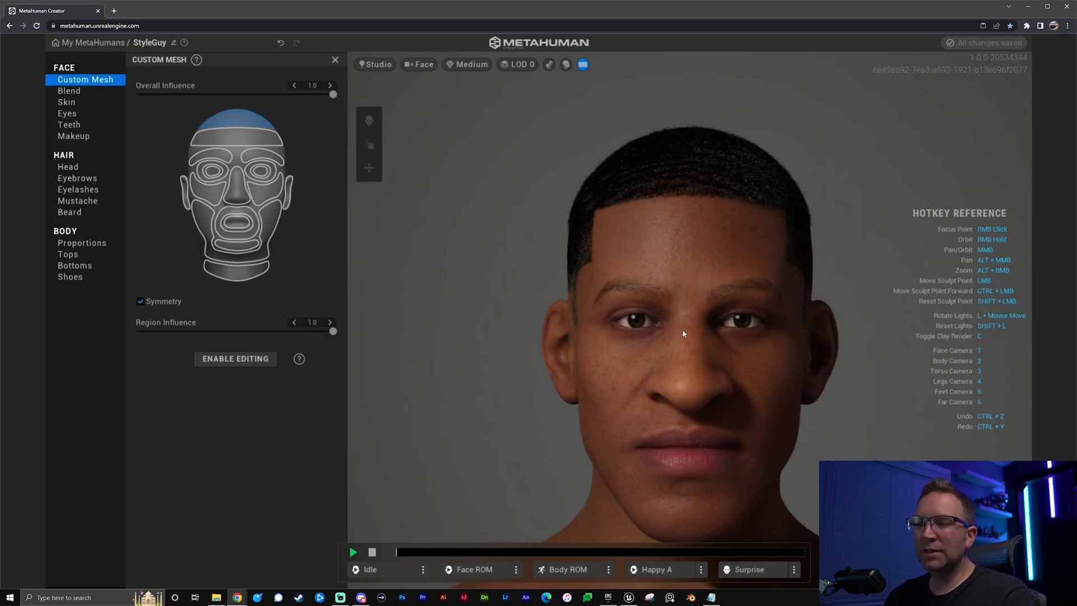
middle_click_drag(683, 357, 688, 315)
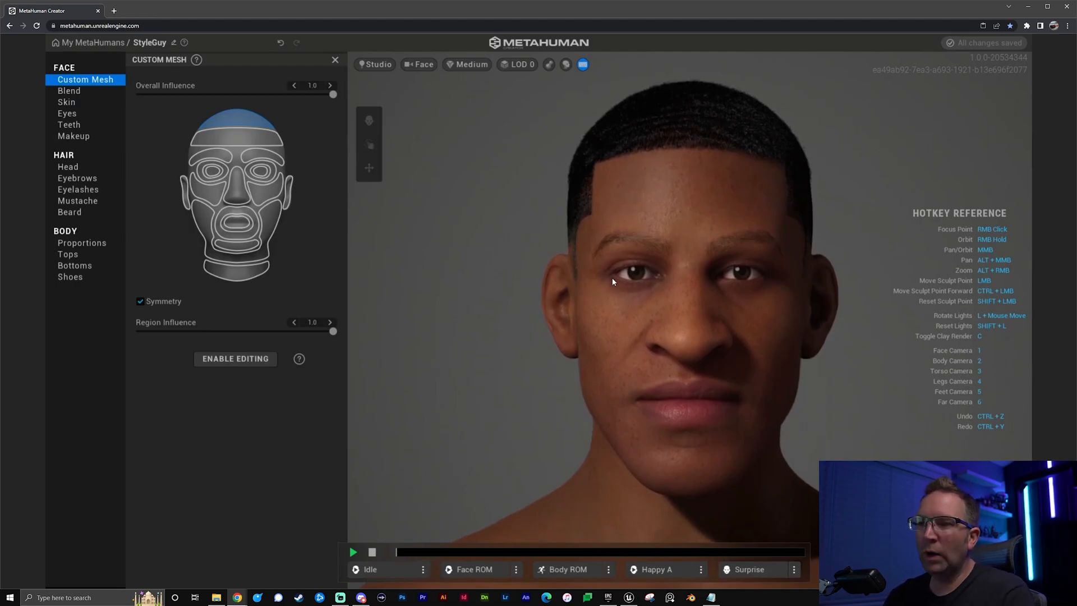
right_click_drag(685, 305, 625, 308)
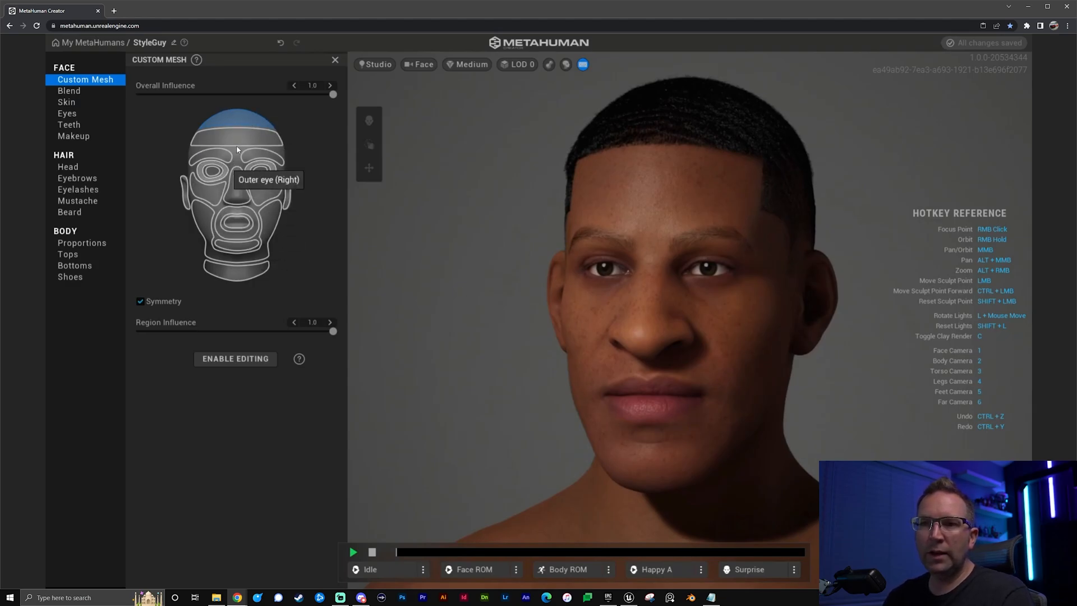
left_click(242, 119)
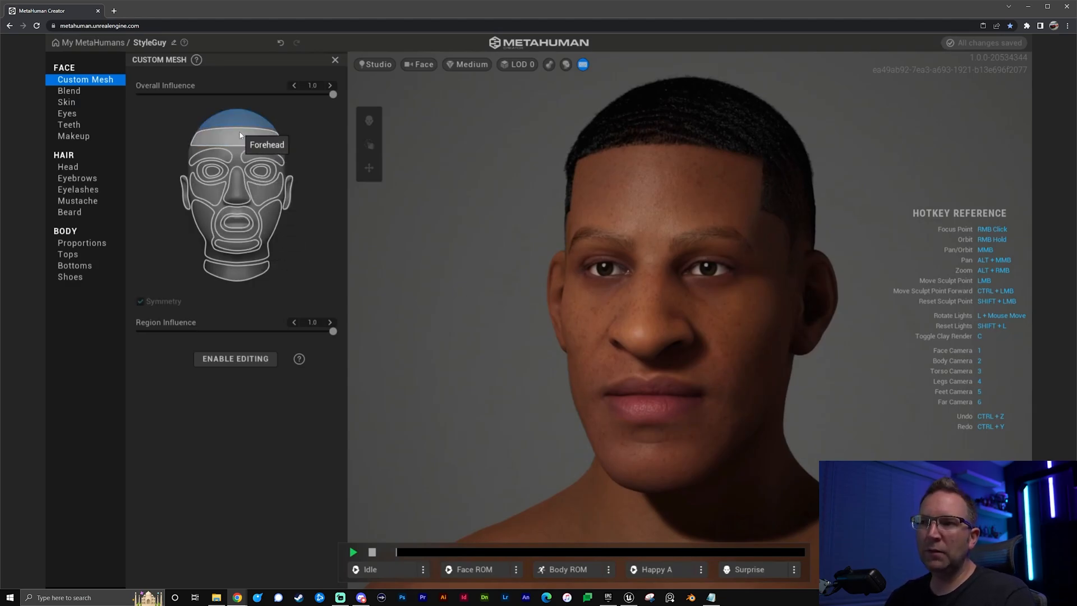
left_click(259, 158)
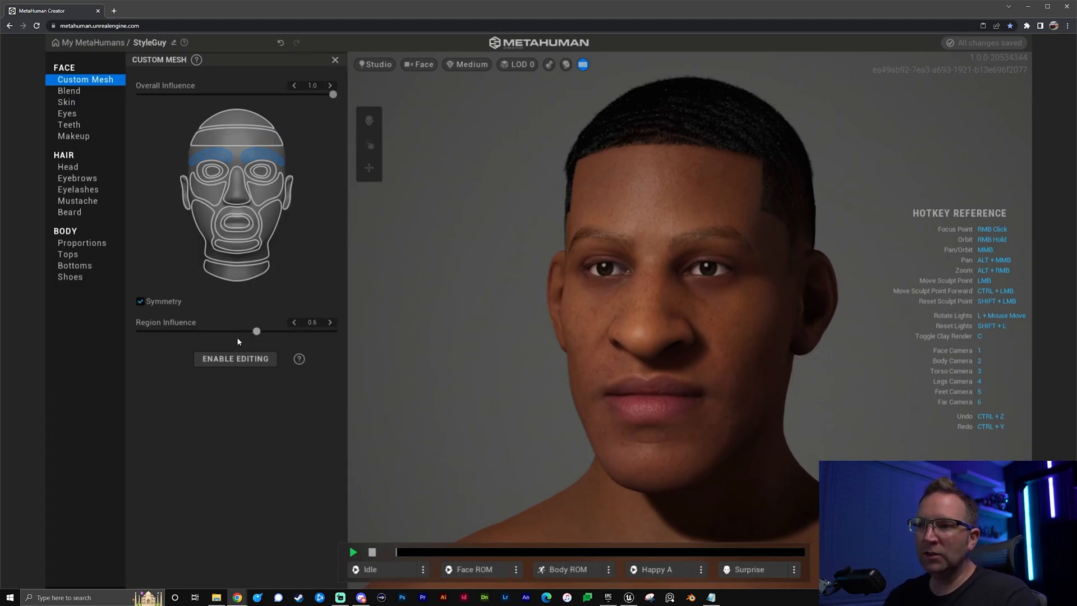
left_click_drag(179, 331, 400, 336)
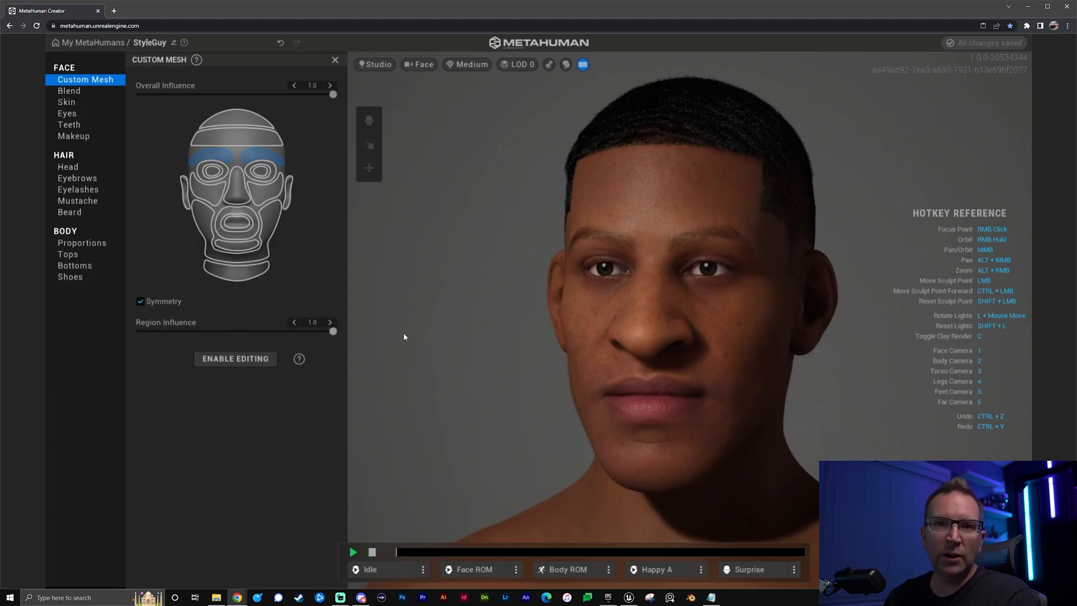
- Try a Region Influence of 0.0 on the custom mesh's nose region and set it back to 1.0
left_click(237, 187)
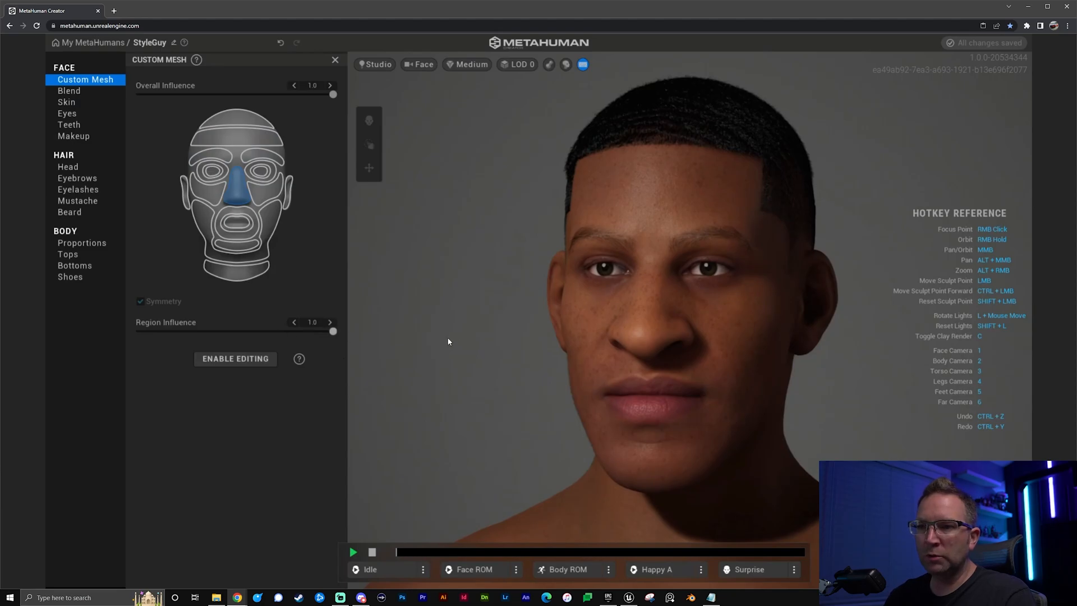
right_click_drag(642, 373, 742, 351)
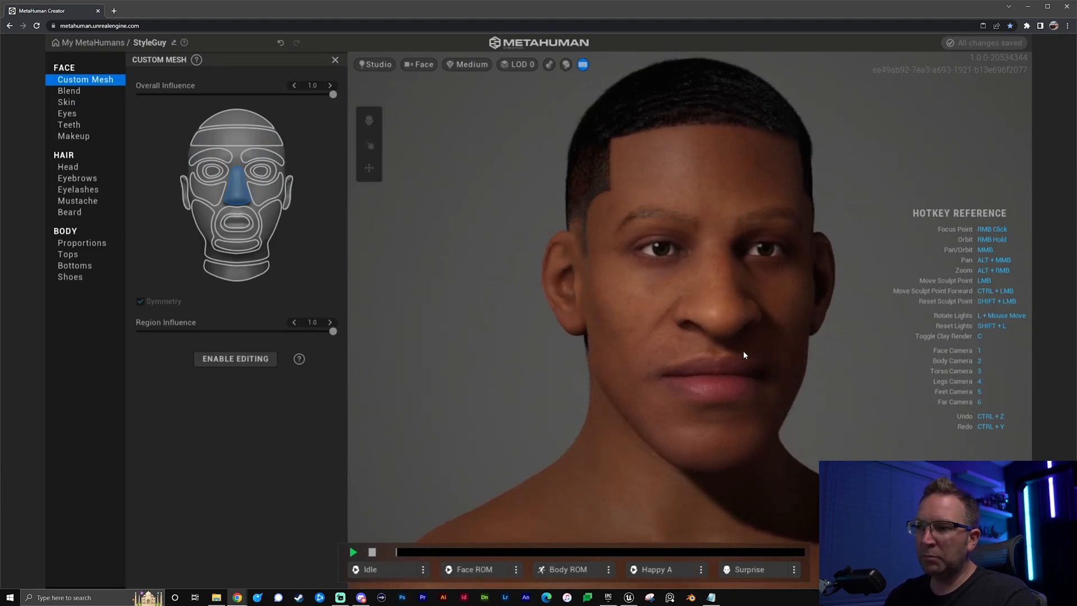
left_click_drag(332, 330, 130, 326)
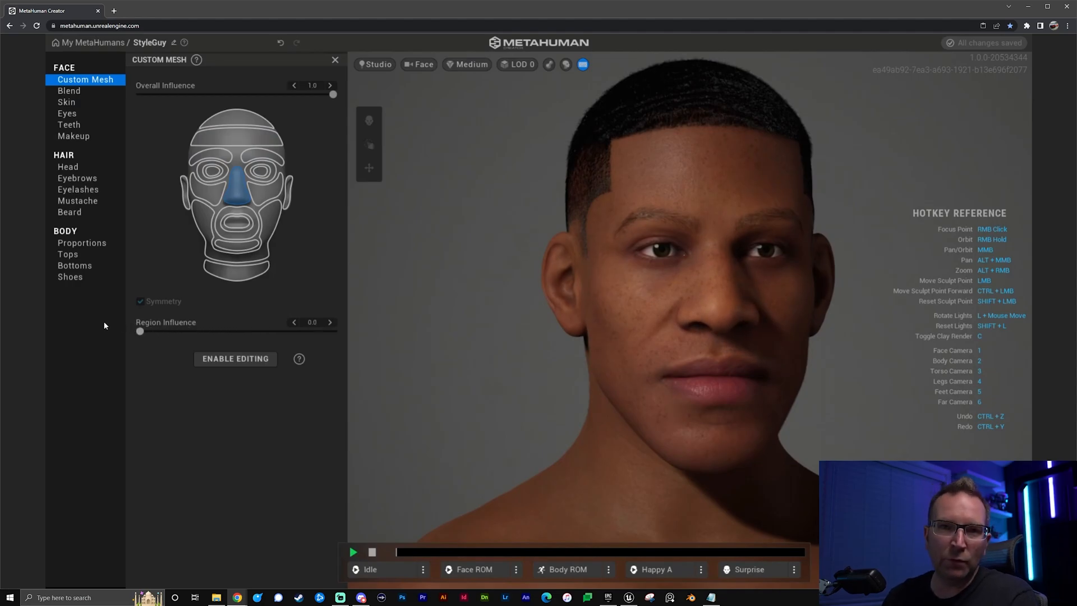
left_click_drag(109, 321, 424, 292)
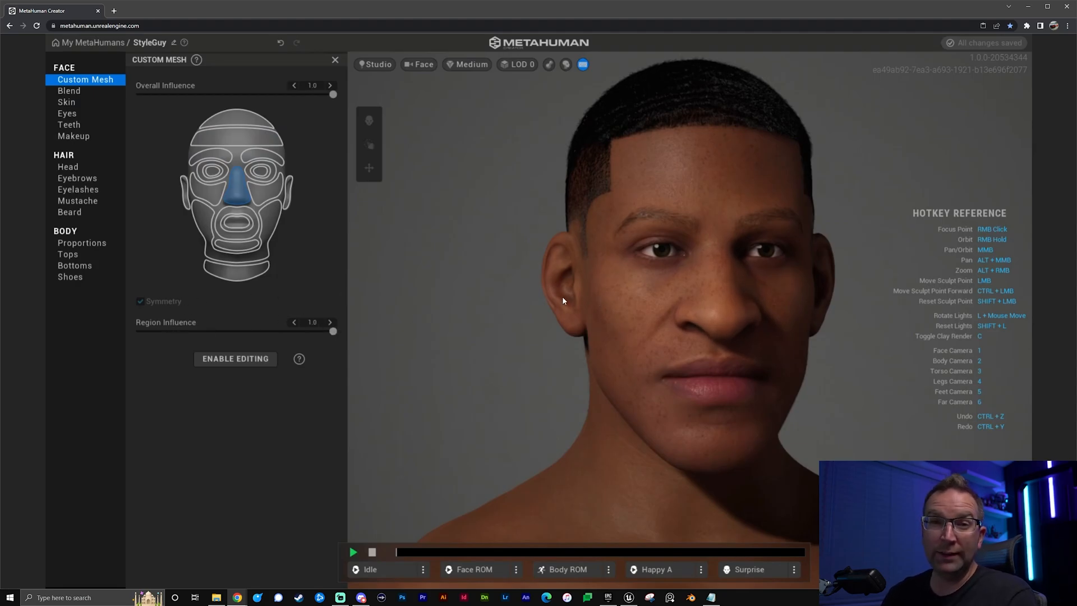
right_click_drag(702, 307, 653, 309)
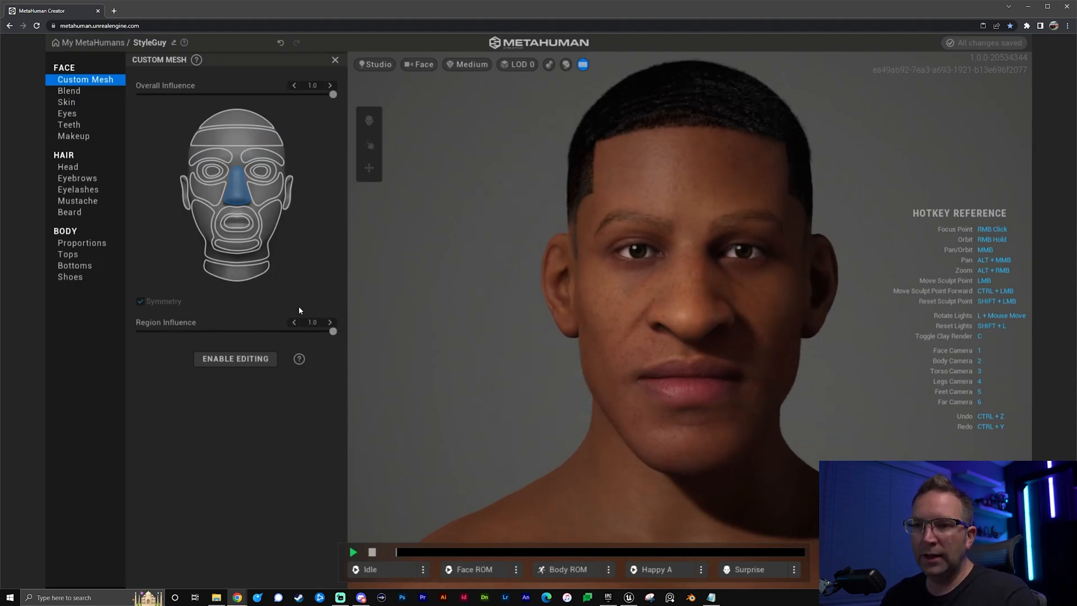
- Set the Region Influence of the custom mesh's lips region to 0.3
left_click(251, 229)
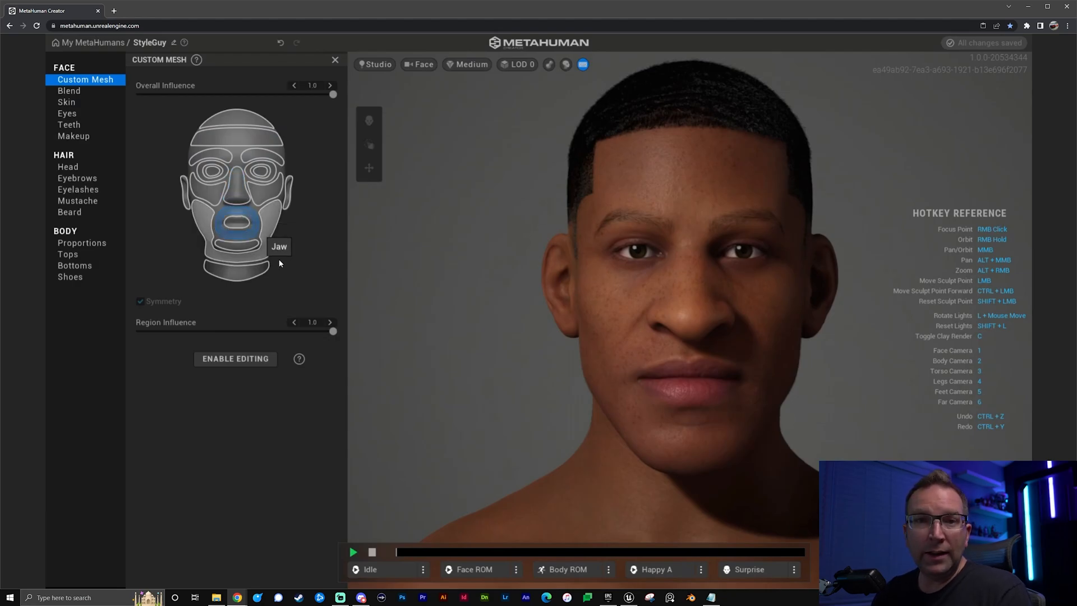
left_click_drag(332, 331, 368, 332)
left_click(236, 222)
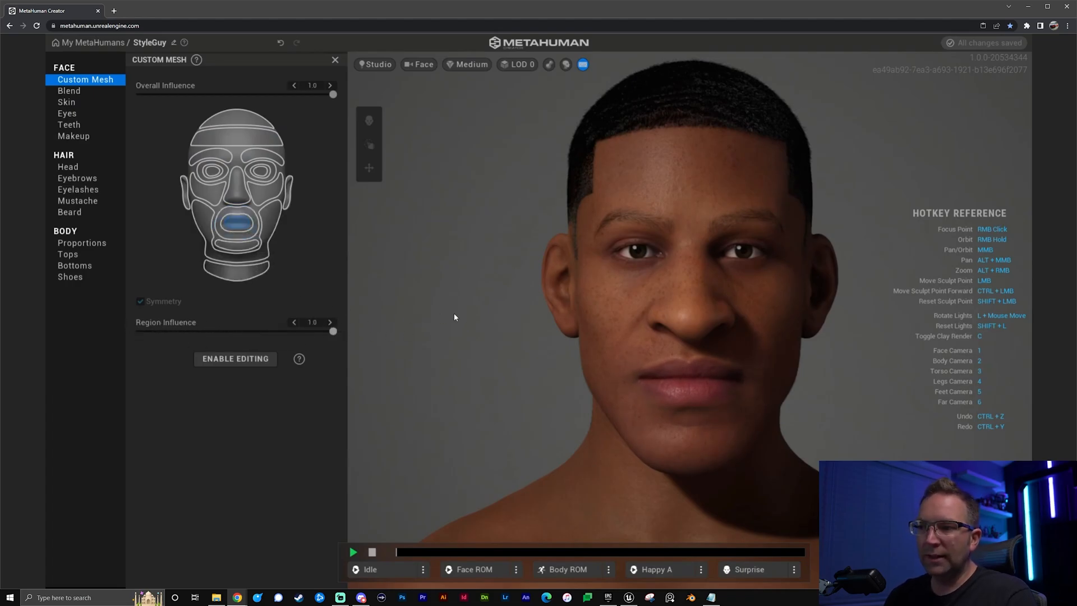
left_click_drag(333, 331, 49, 333)
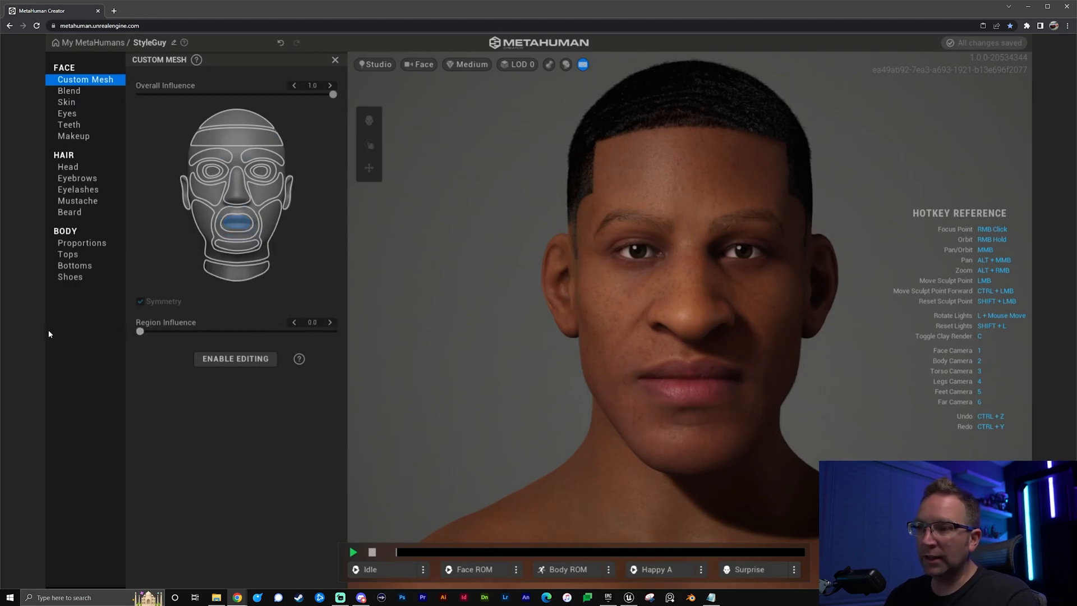
mouse_move(161, 334)
left_mouse_down()
mouse_move(321, 333)
mouse_move(153, 332)
mouse_move(180, 331)
left_mouse_up()
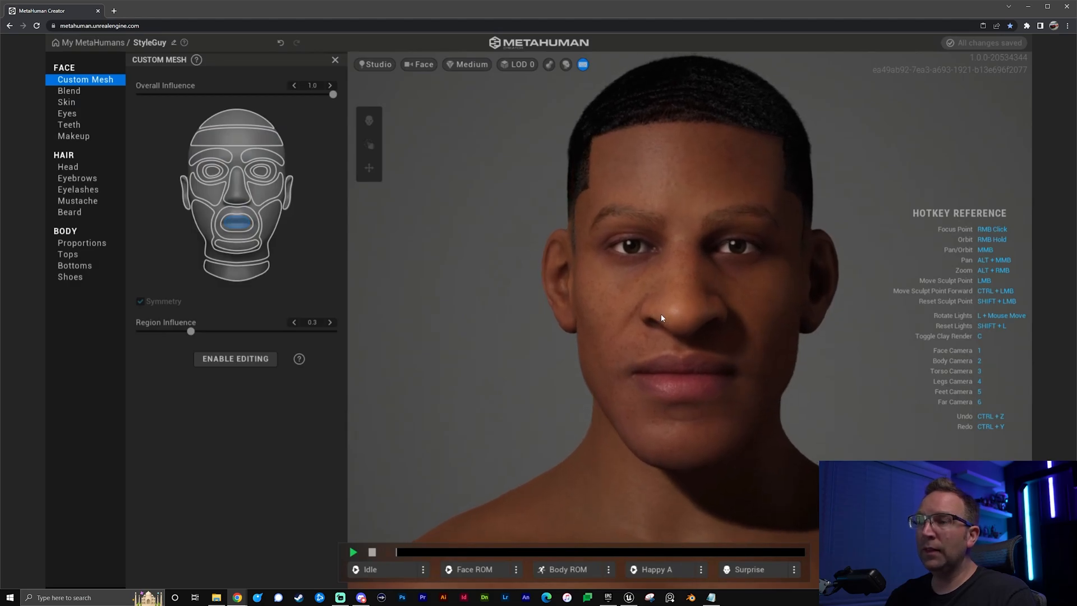
- Try a lower Region Influence on the custom mesh's jaw region and set it back to 1.0
left_click(266, 238)
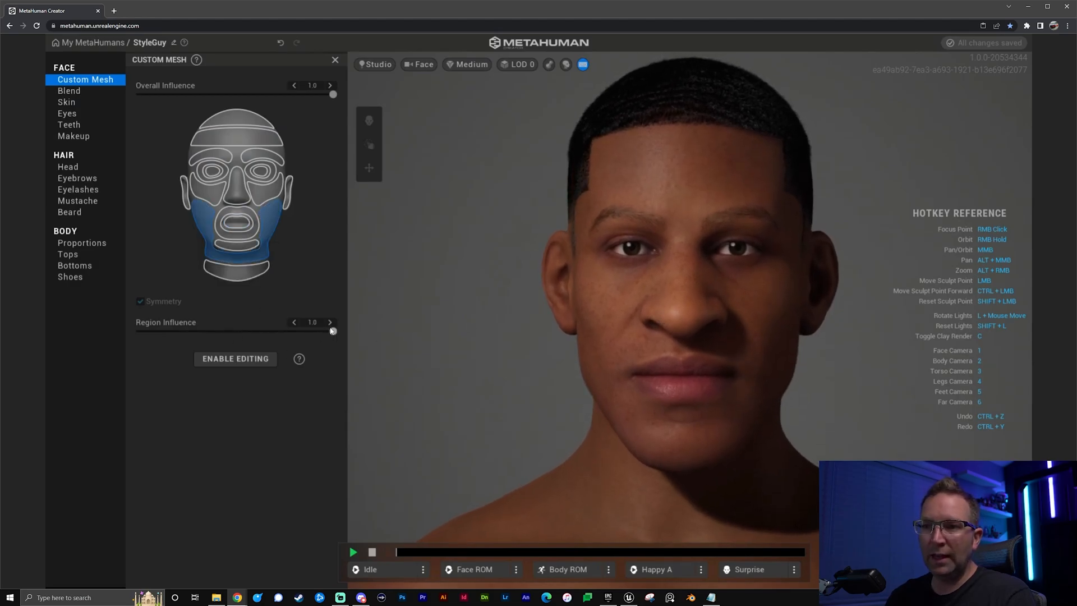
left_click_drag(189, 332, 341, 331)
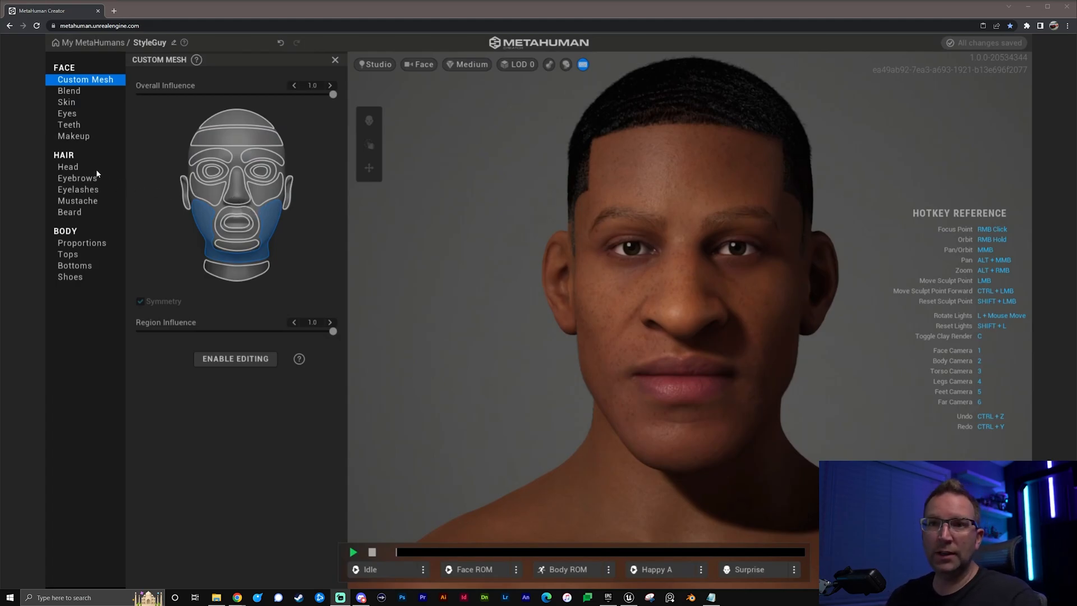
left_click(77, 84)
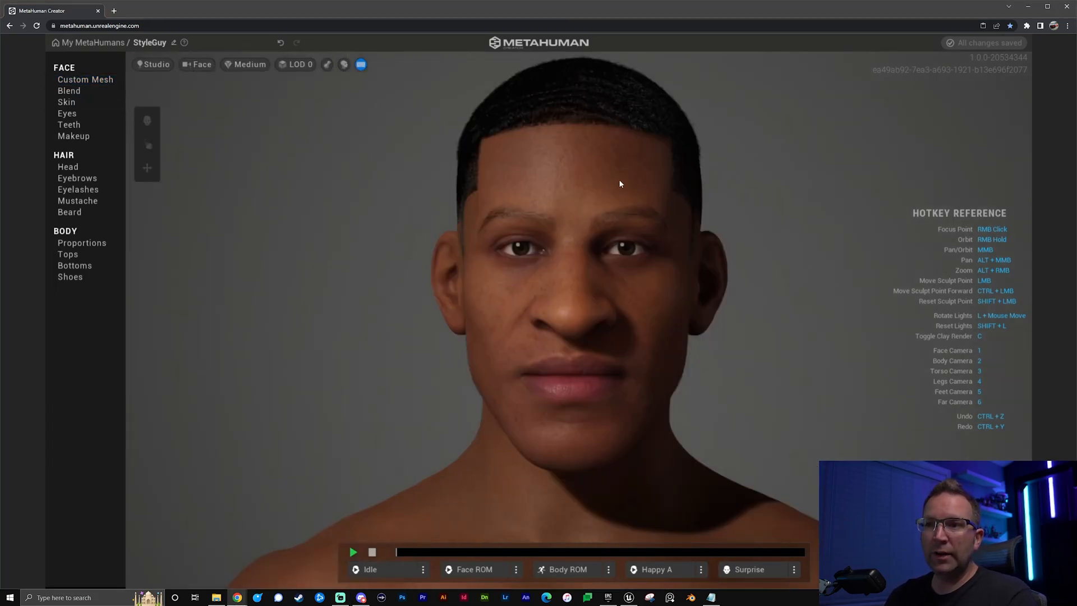
left_click(84, 79)
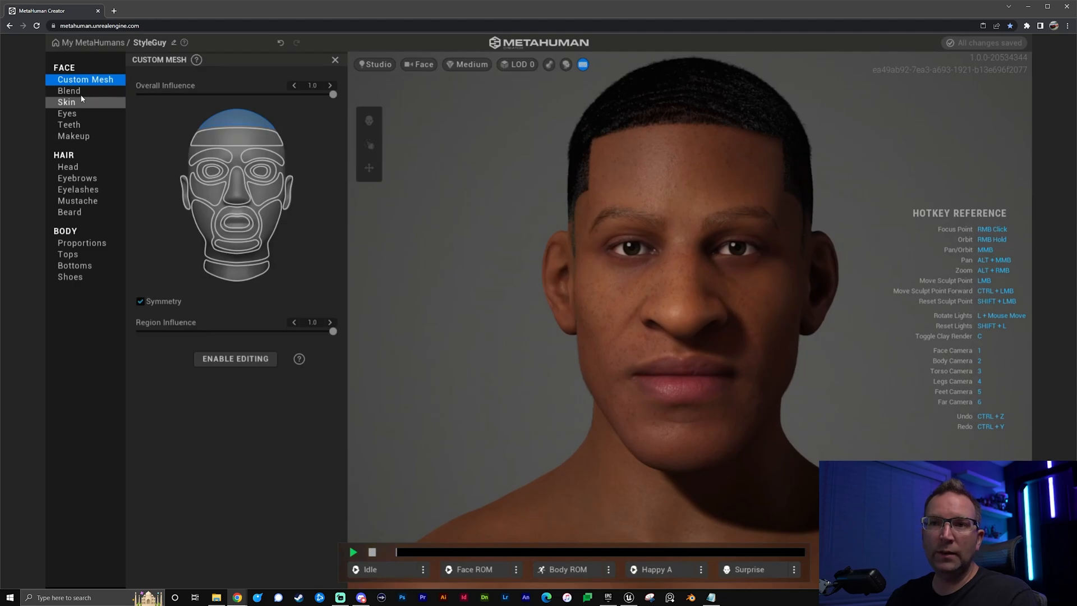
- Look through the face Blend presets and the skin's Freckles and Accents settings
left_click(82, 91)
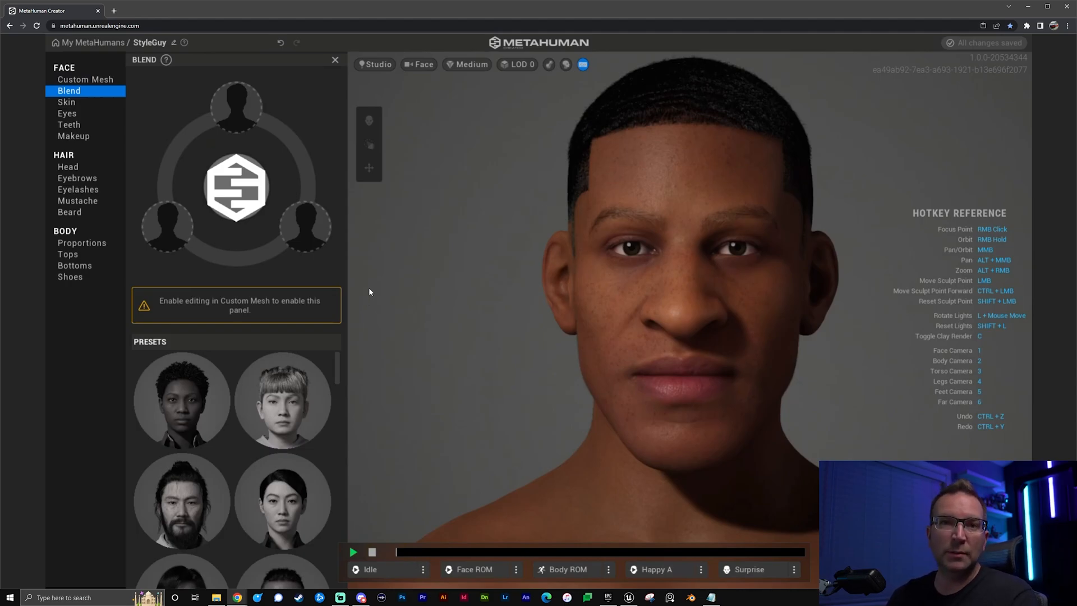
left_click(66, 103)
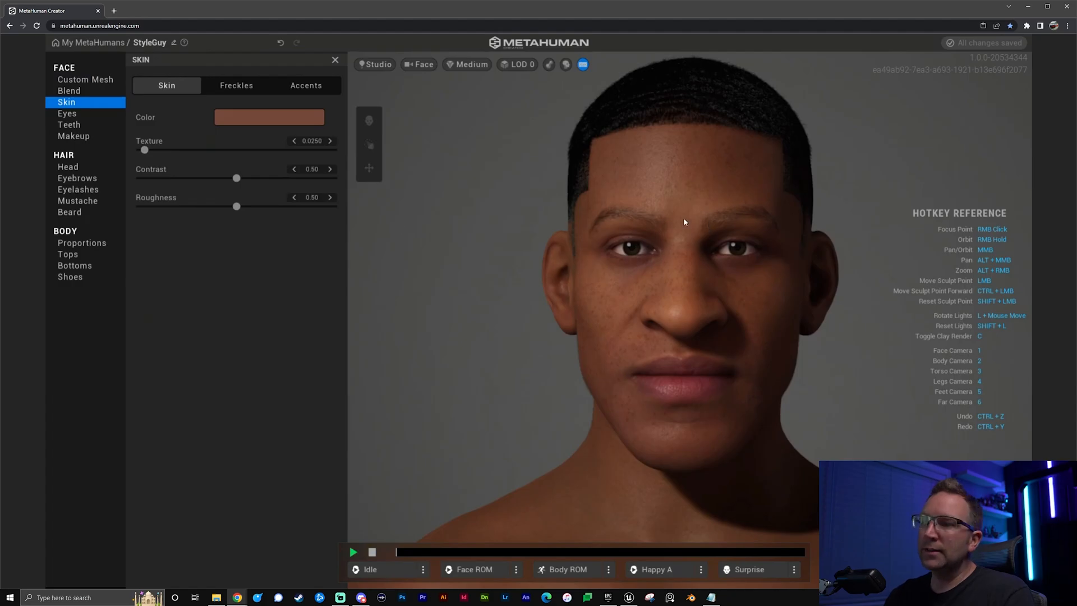
left_click(226, 88)
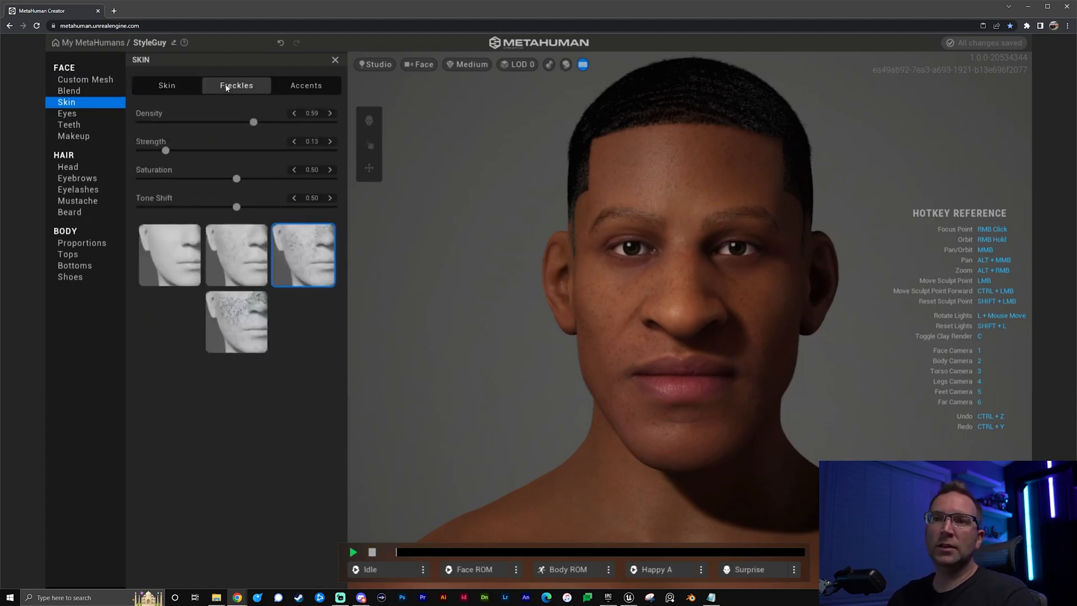
left_click(298, 88)
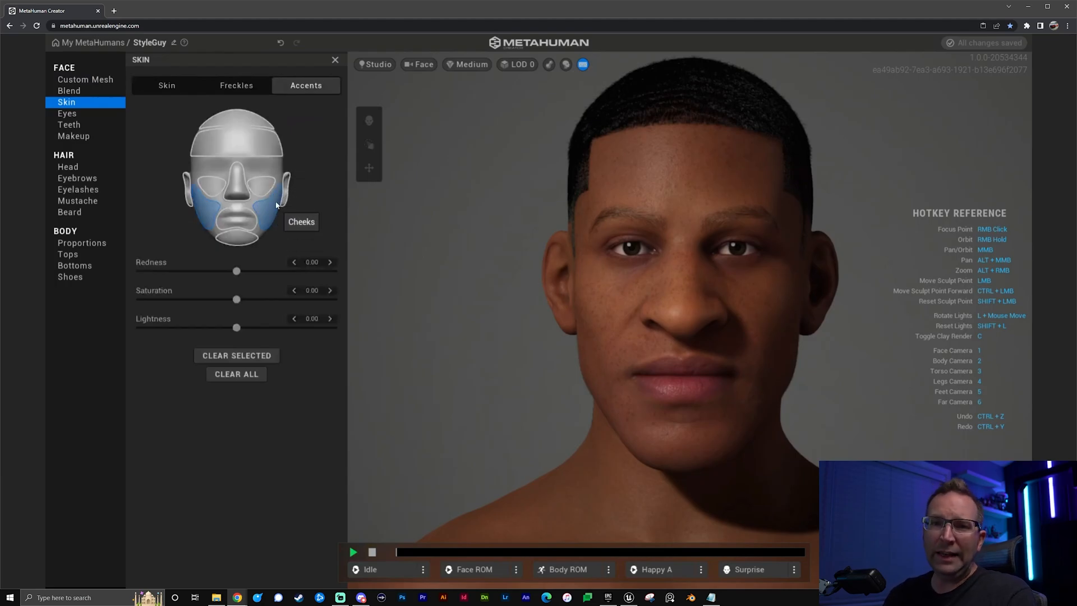
left_click(234, 87)
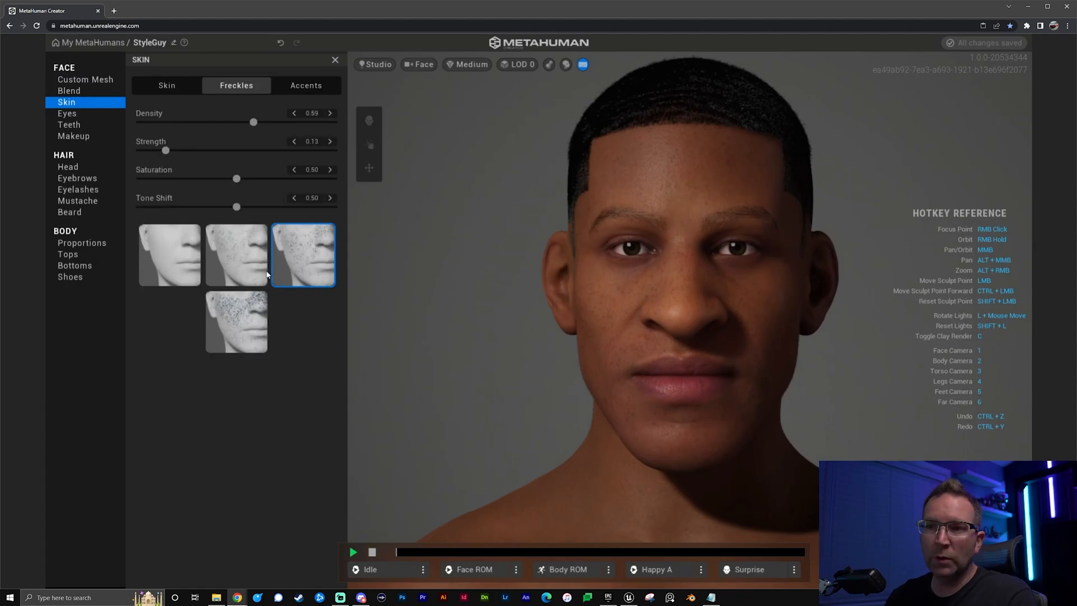
- Try several skin Texture values and set the Texture to about 0.13
left_click(156, 91)
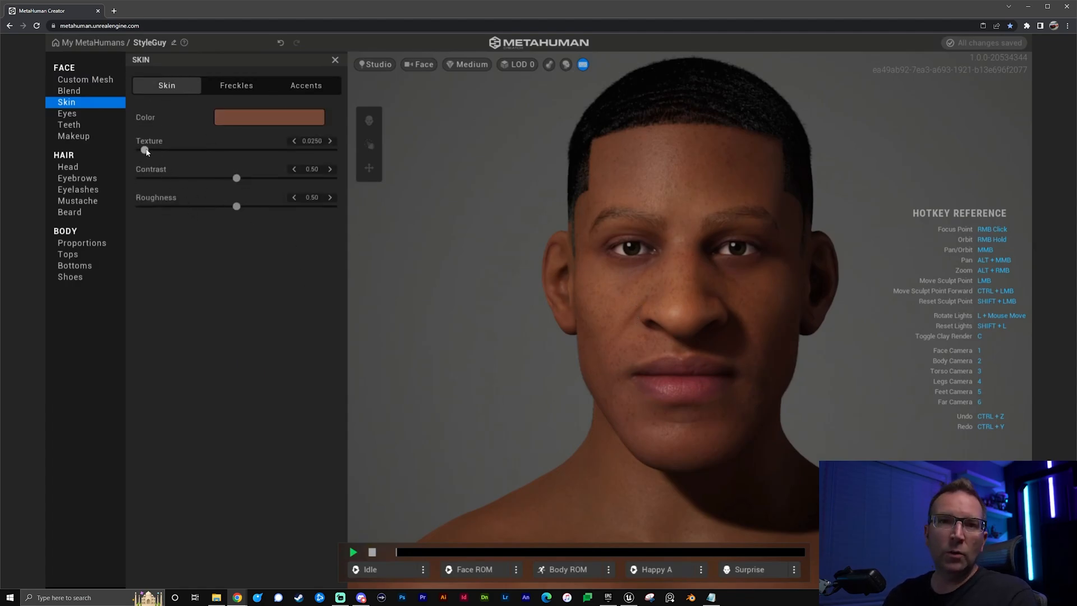
left_click_drag(145, 151, 193, 150)
left_click(330, 142)
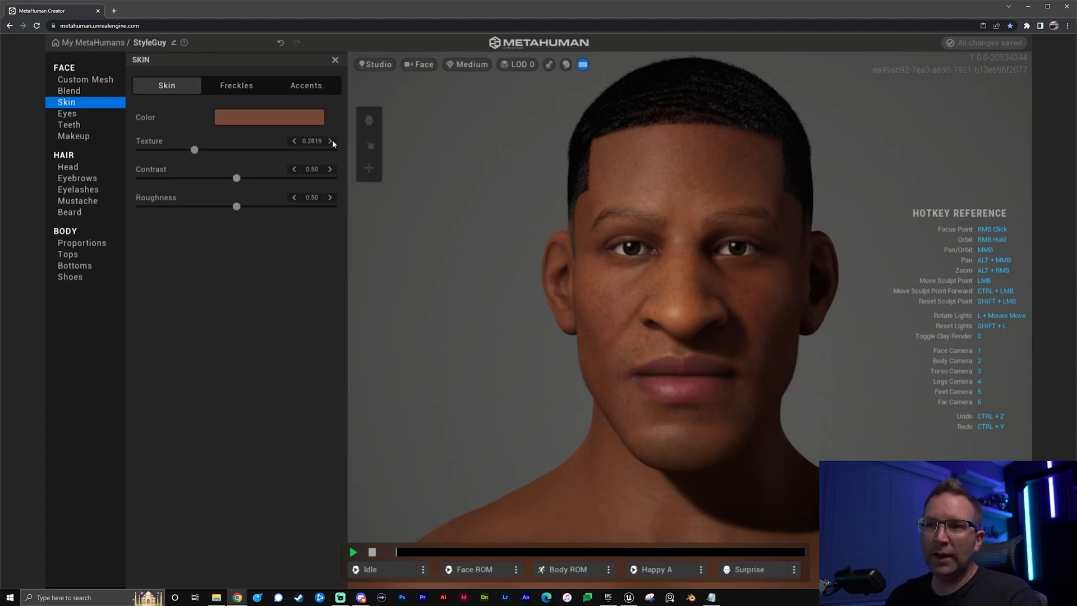
left_click(330, 140)
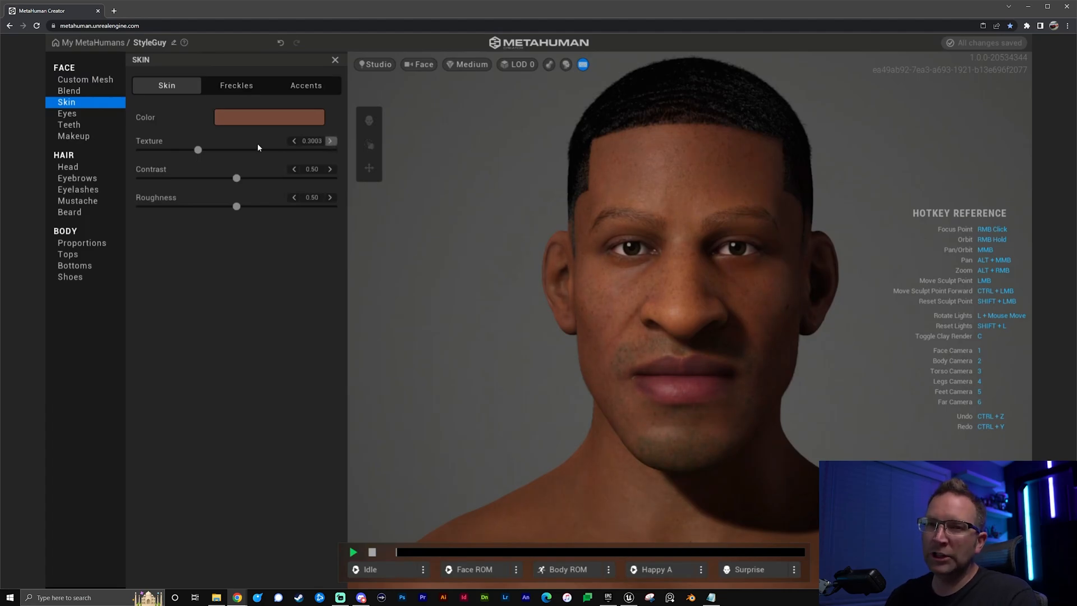
left_click(199, 150)
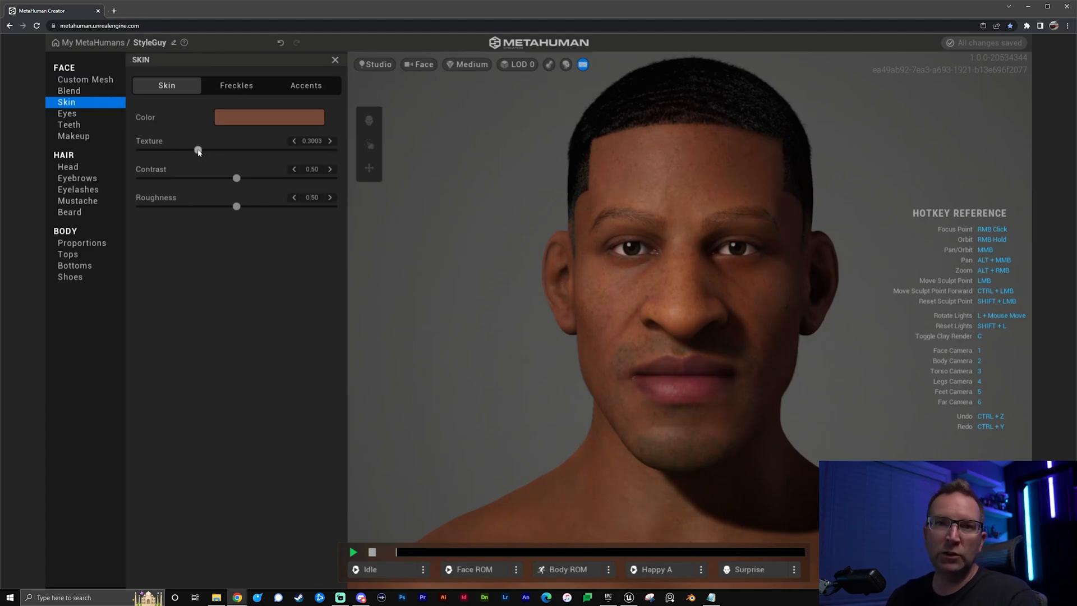
left_click_drag(198, 151, 166, 147)
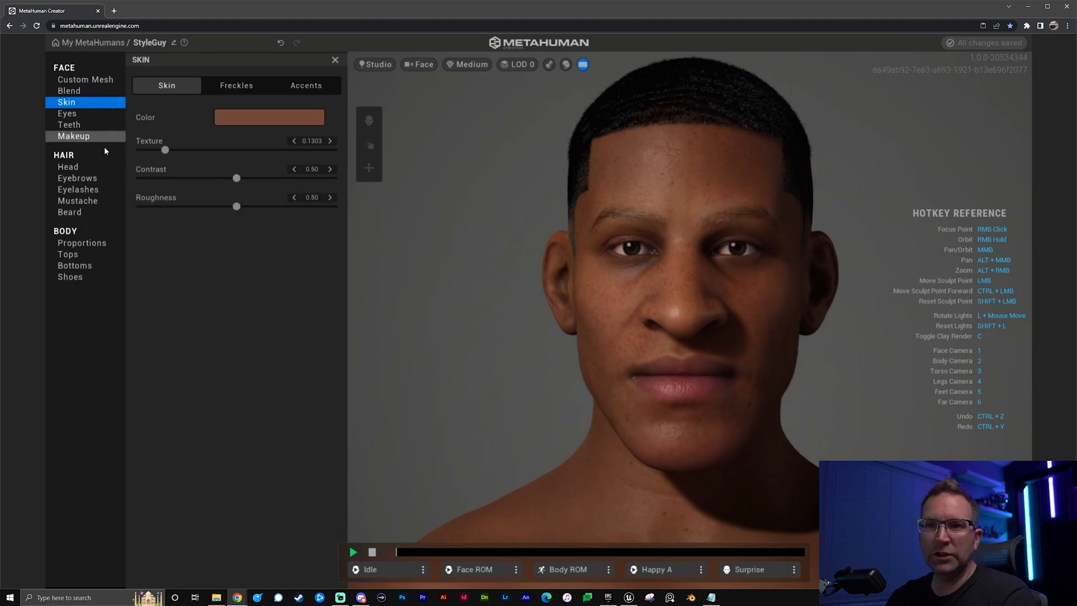
- Try a skin Contrast of 0.06, restore it to 0.50, and set the skin Roughness to 0.40
left_click_drag(236, 177, 149, 178)
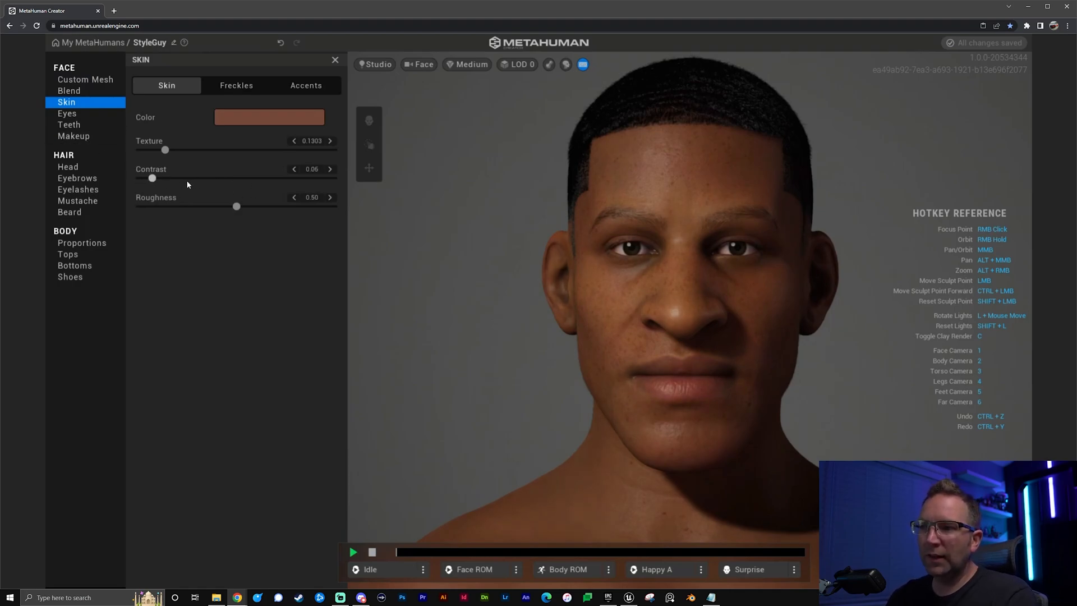
left_click_drag(252, 180, 249, 179)
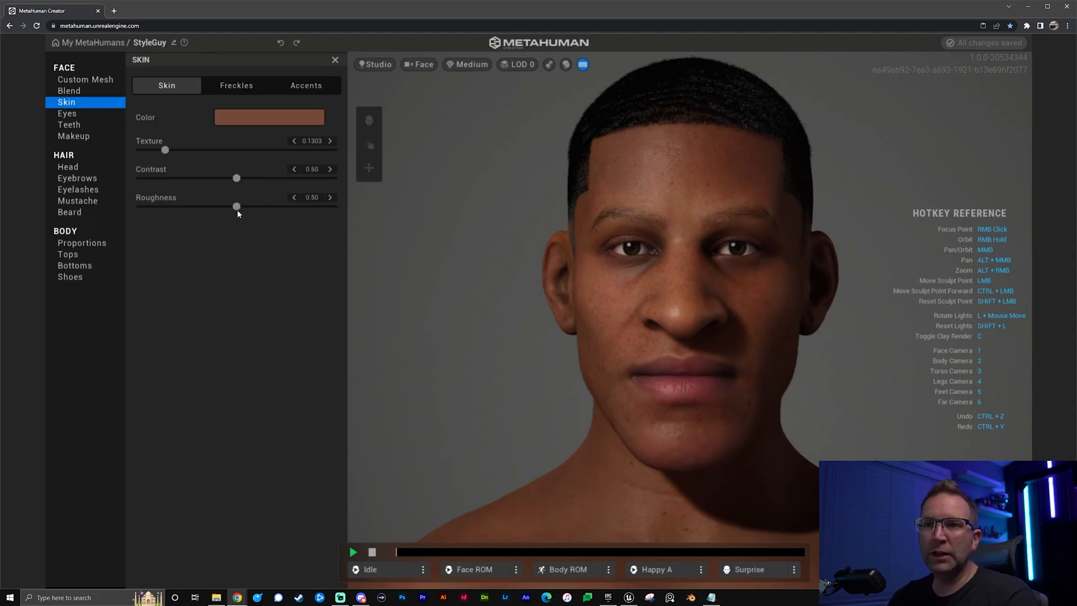
left_click_drag(238, 210, 181, 211)
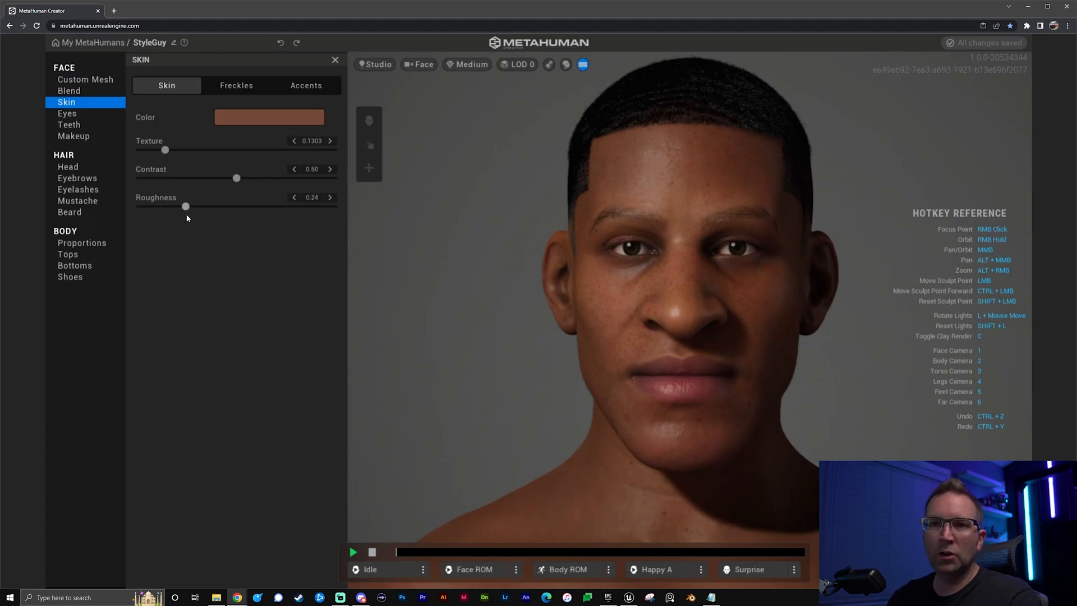
mouse_move(200, 207)
left_mouse_down()
mouse_move(370, 214)
mouse_move(217, 212)
left_mouse_up()
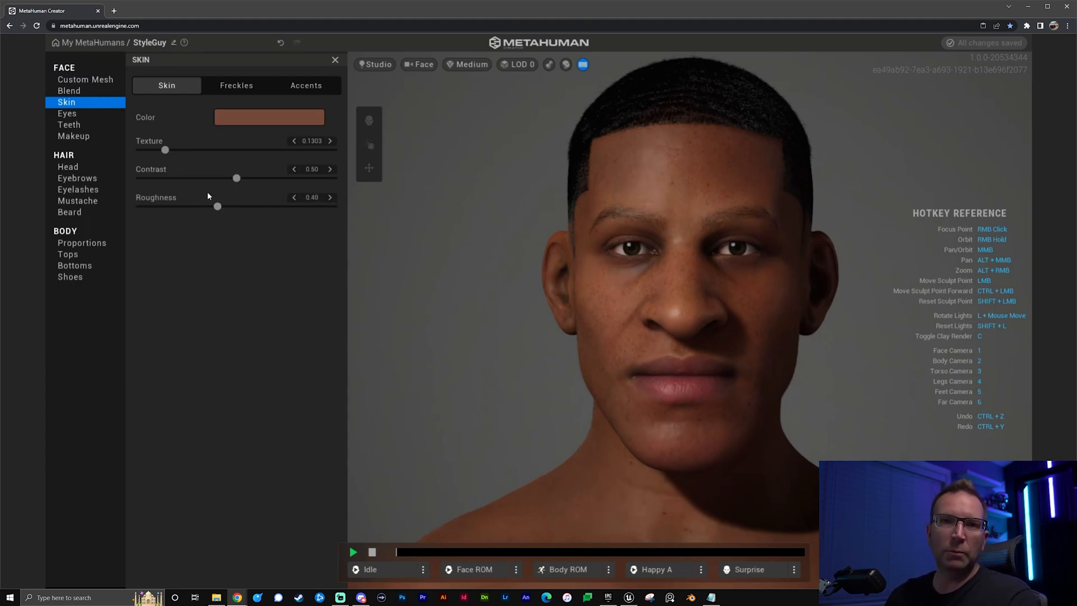
- Set the Iris Size of both eyes to 1.00
left_click(78, 114)
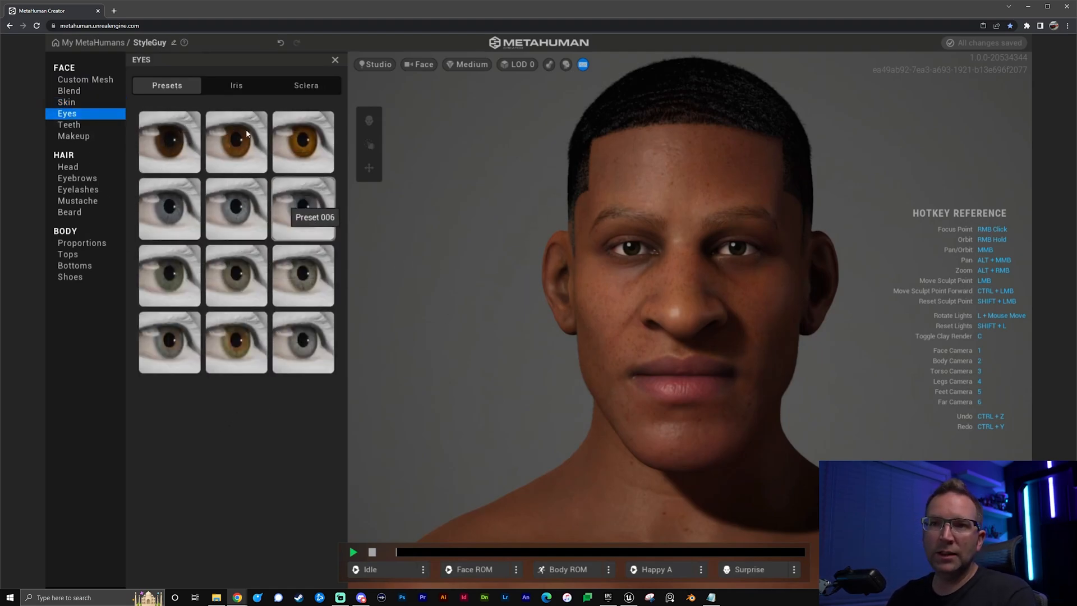
left_click(234, 85)
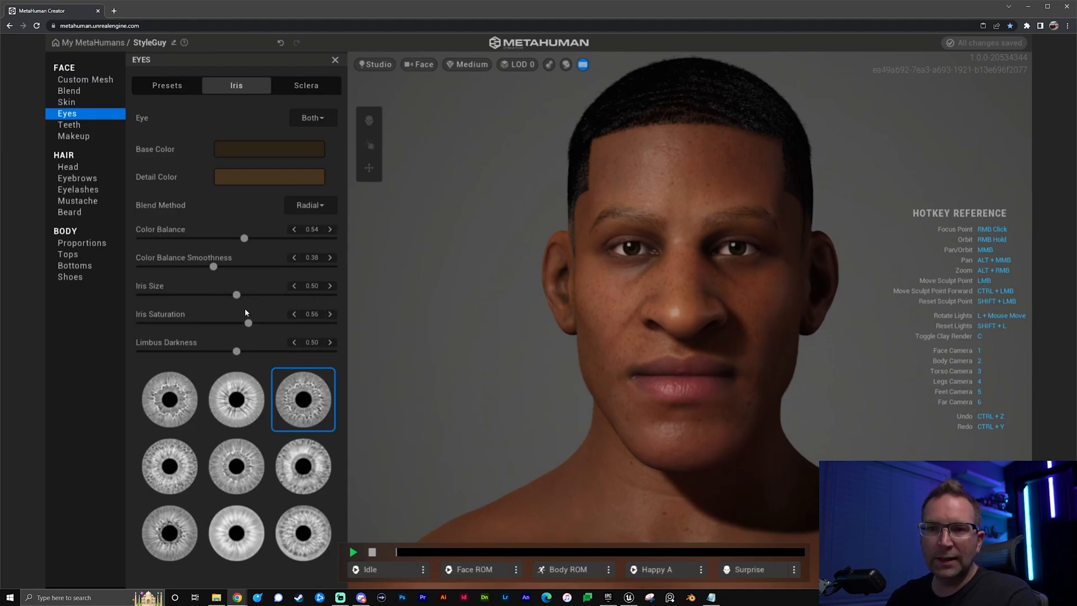
left_click_drag(236, 294, 552, 269)
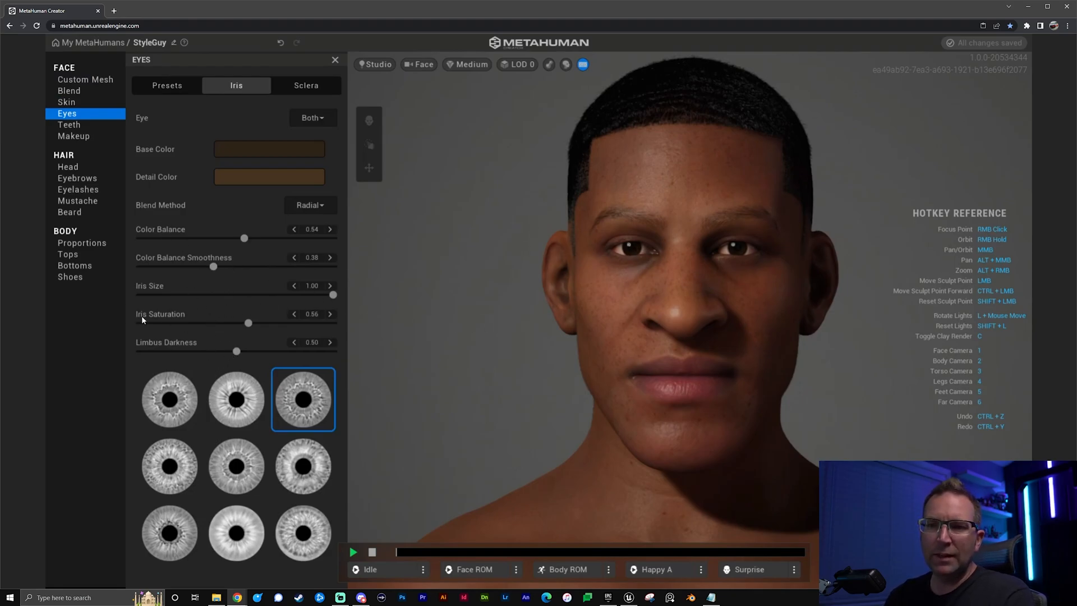
- Look through the settings for the eyes' Sclera, the Teeth, Makeup Foundation, head hair details and Eyebrows
left_click(296, 89)
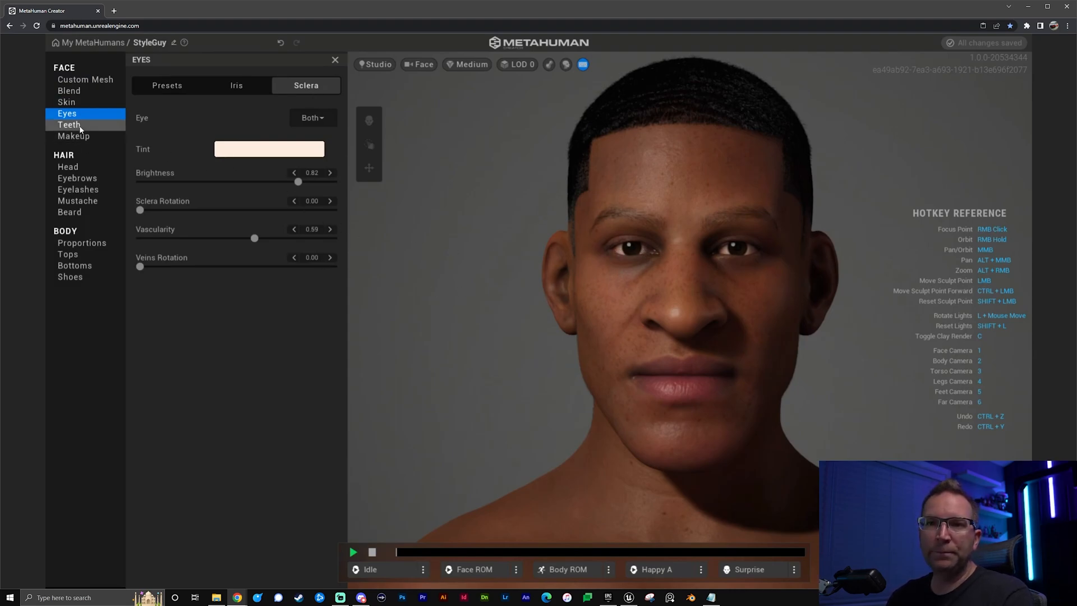
left_click(69, 124)
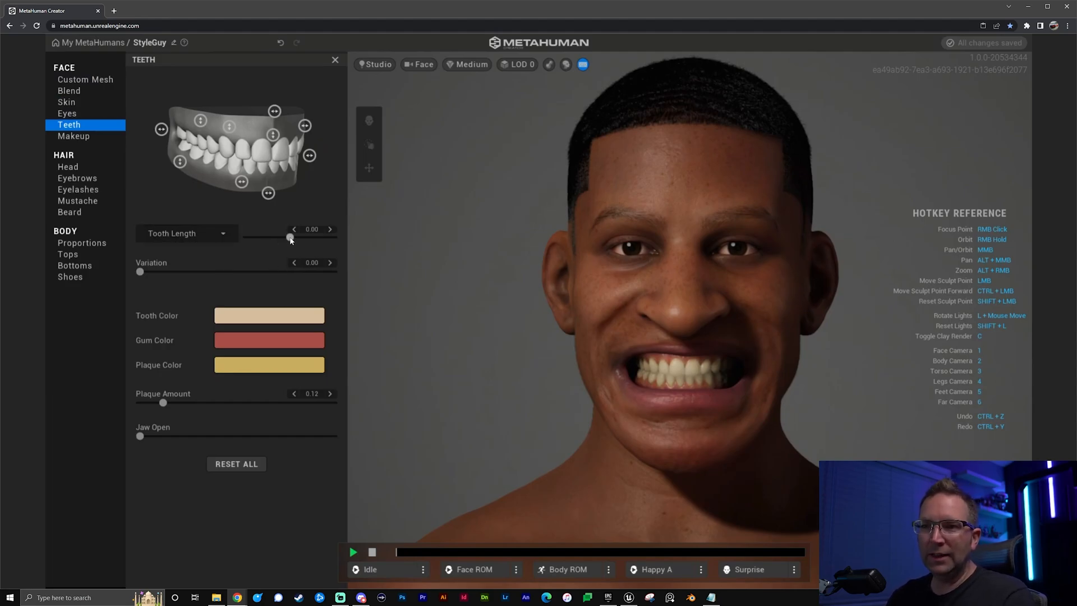
left_click(79, 137)
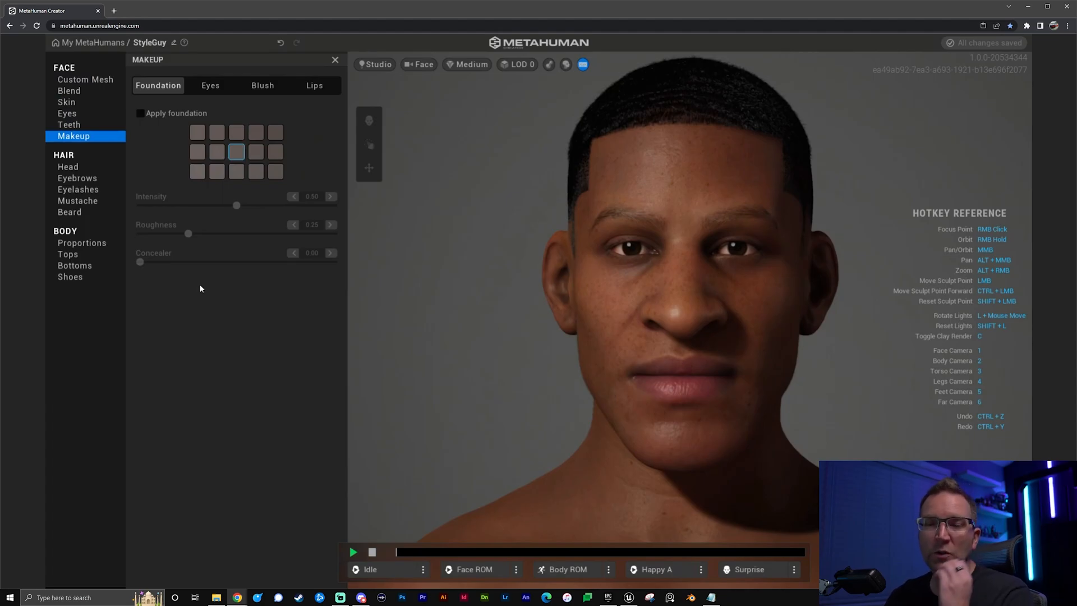
left_click(69, 167)
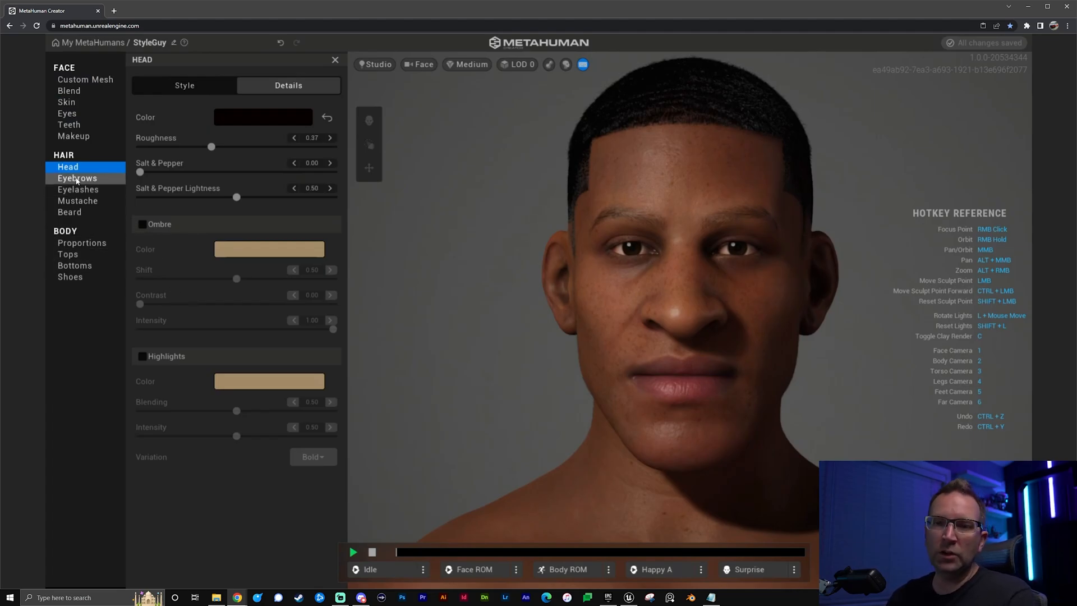
left_click(77, 178)
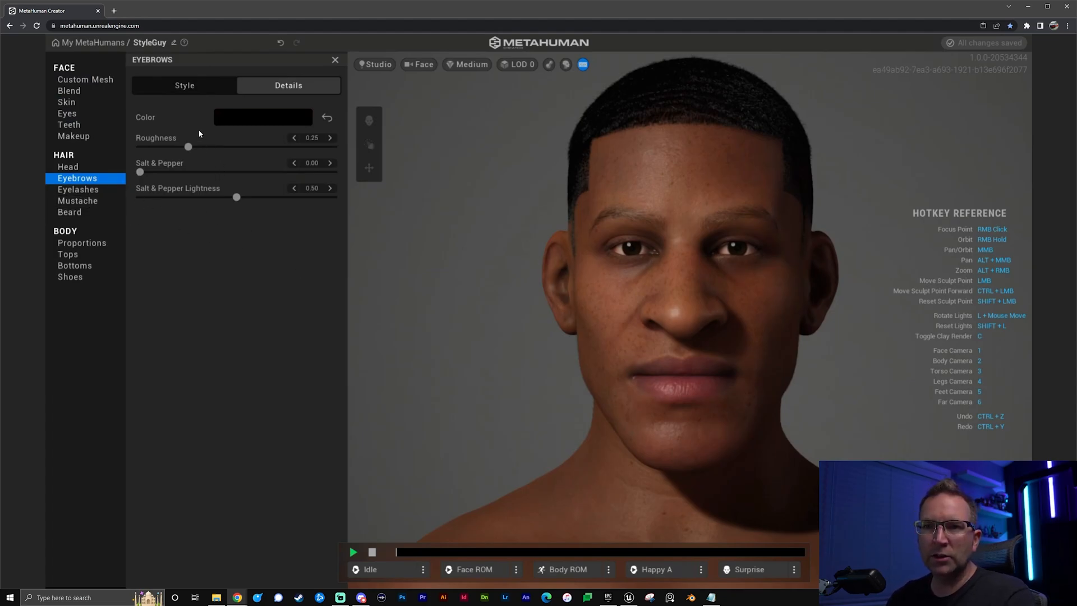
- Compare several eyebrow styles on the character and apply the Medium Flat Thick Eyebrows
left_click(184, 85)
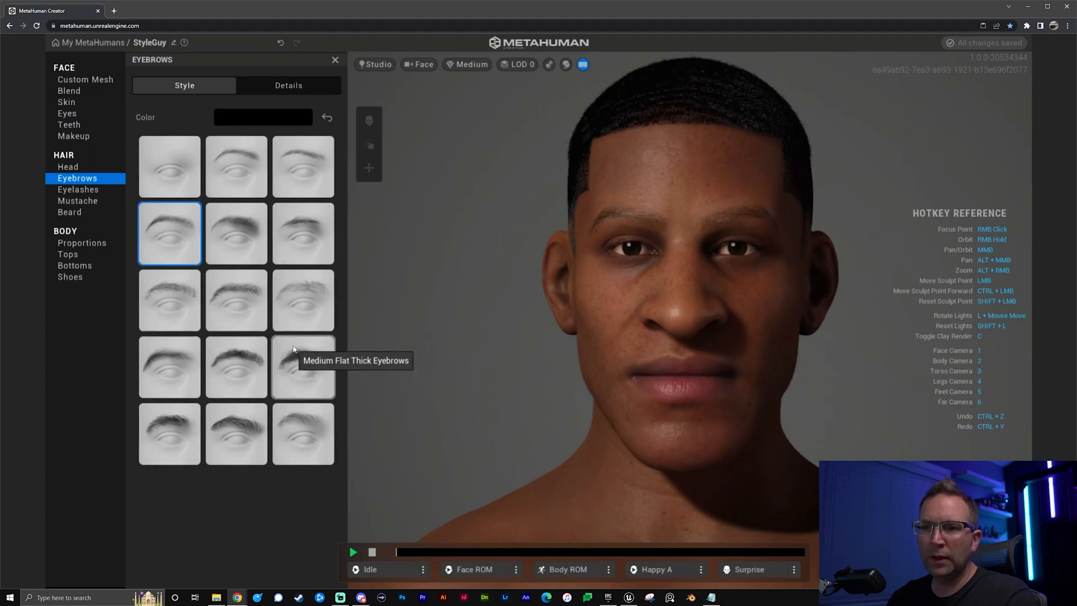
left_click(245, 423)
left_click(281, 416)
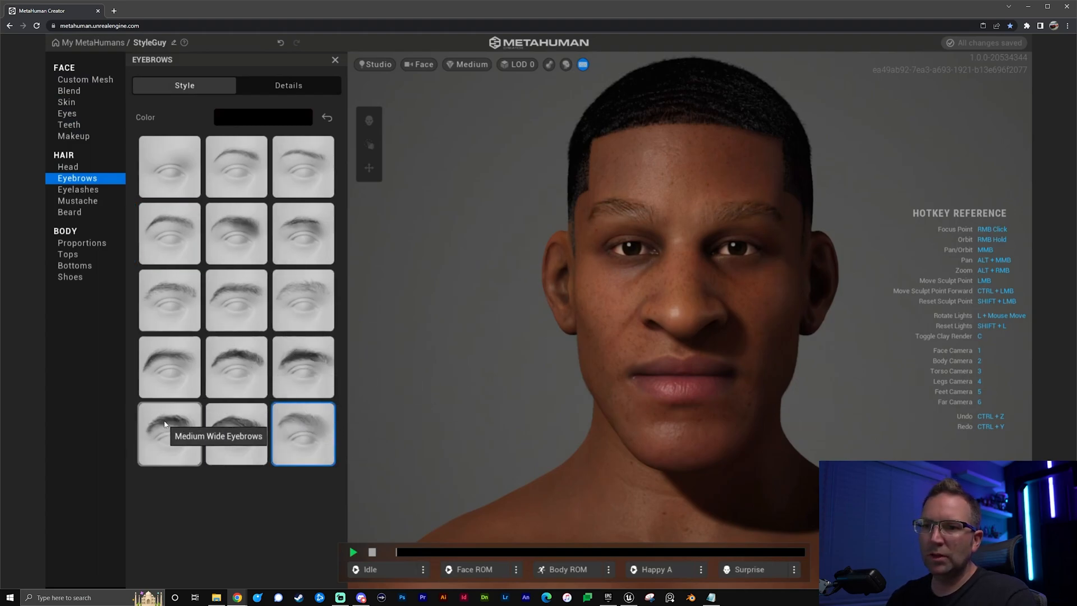
left_click(147, 420)
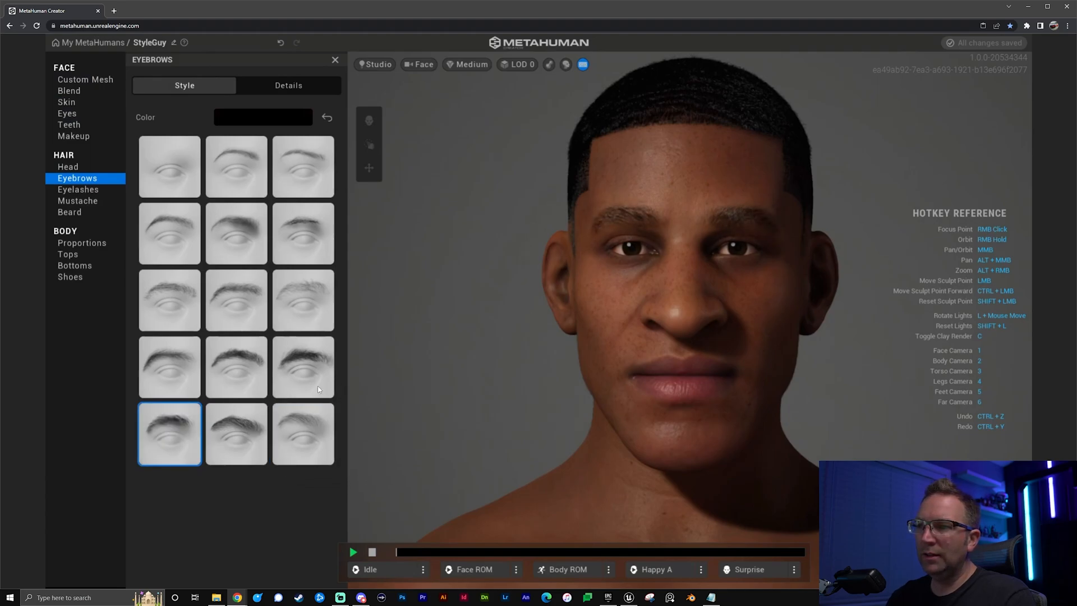
left_click(297, 365)
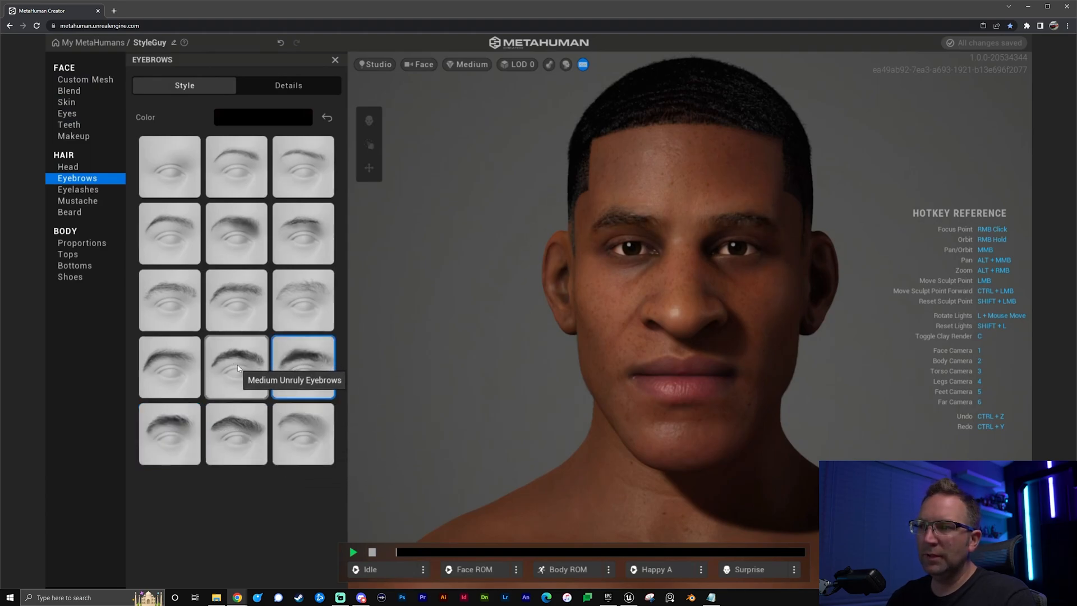
- Look over the eyelash and mustache settings and apply the thin jawline beard, the first style after no beard
left_click(89, 190)
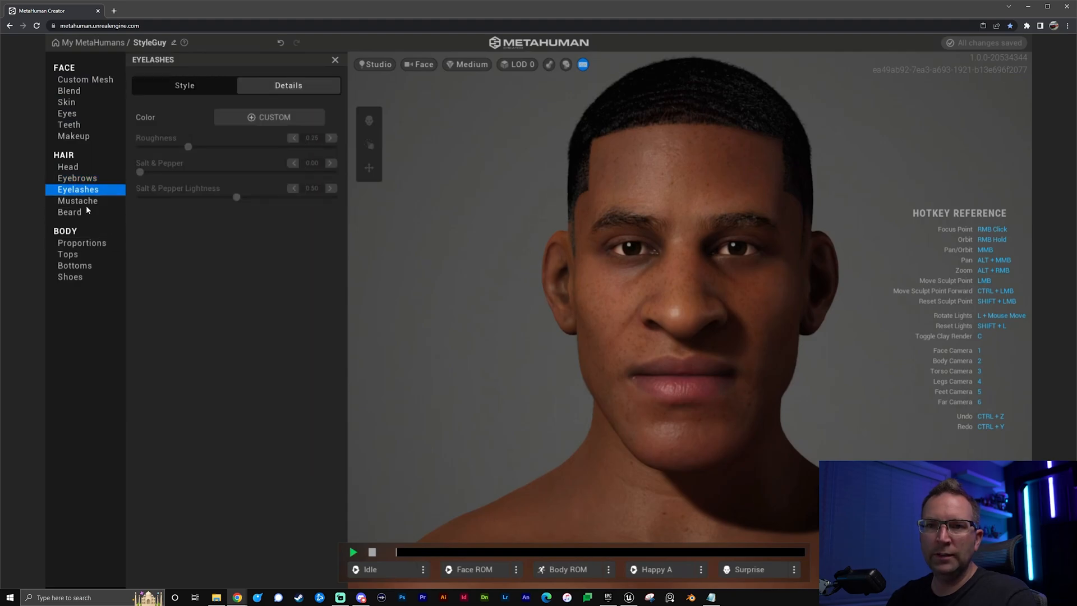
left_click(82, 201)
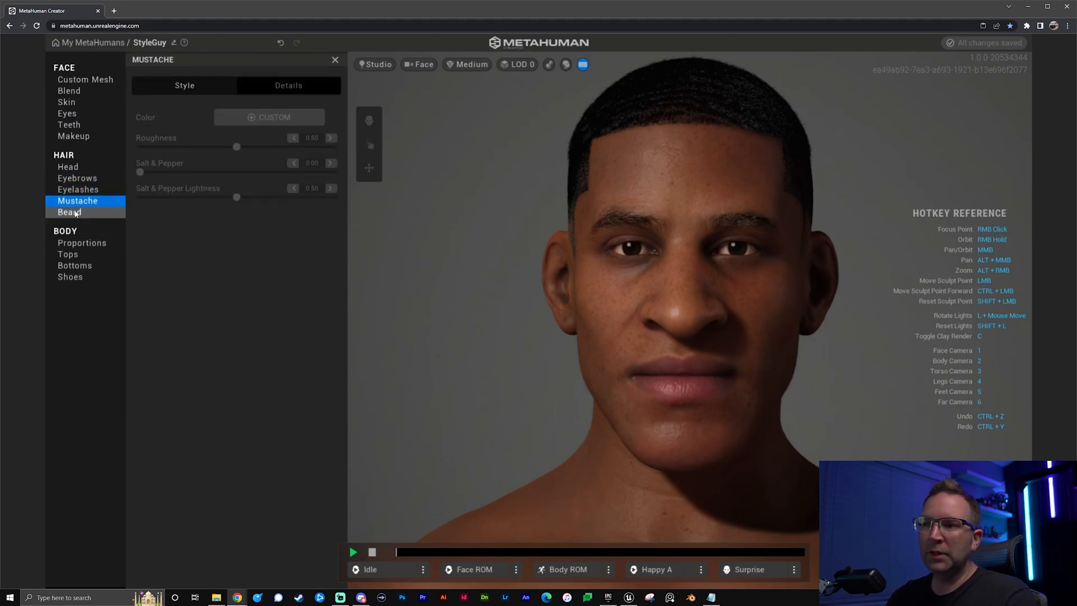
left_click(76, 213)
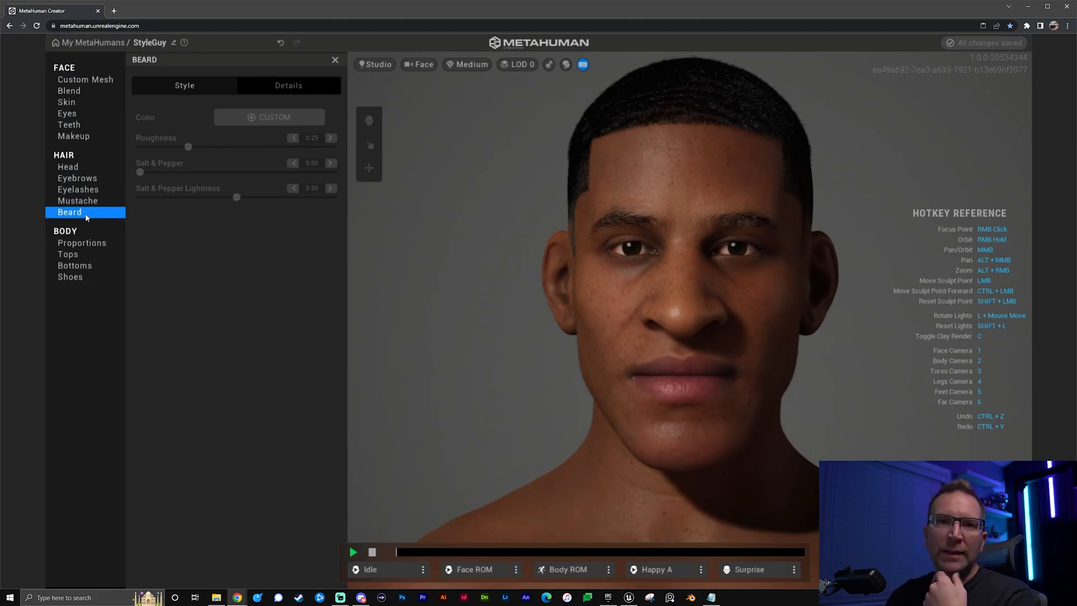
left_click(200, 87)
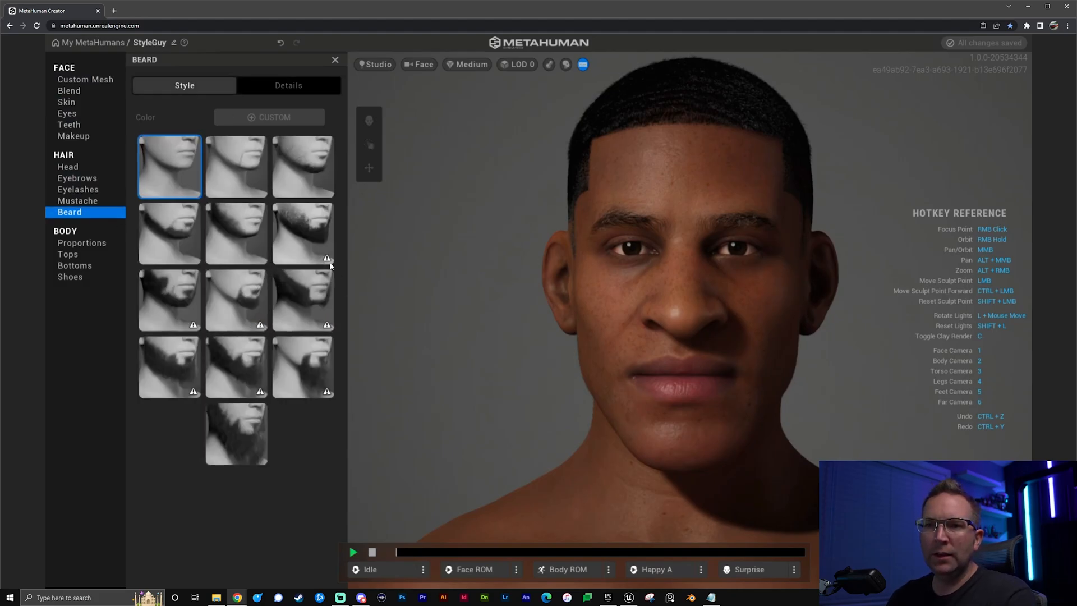
left_click(243, 154)
right_click_drag(605, 371, 774, 373)
- Try out mustache styles and apply the thin one that starts the second row, checking it from several angles
left_click(78, 201)
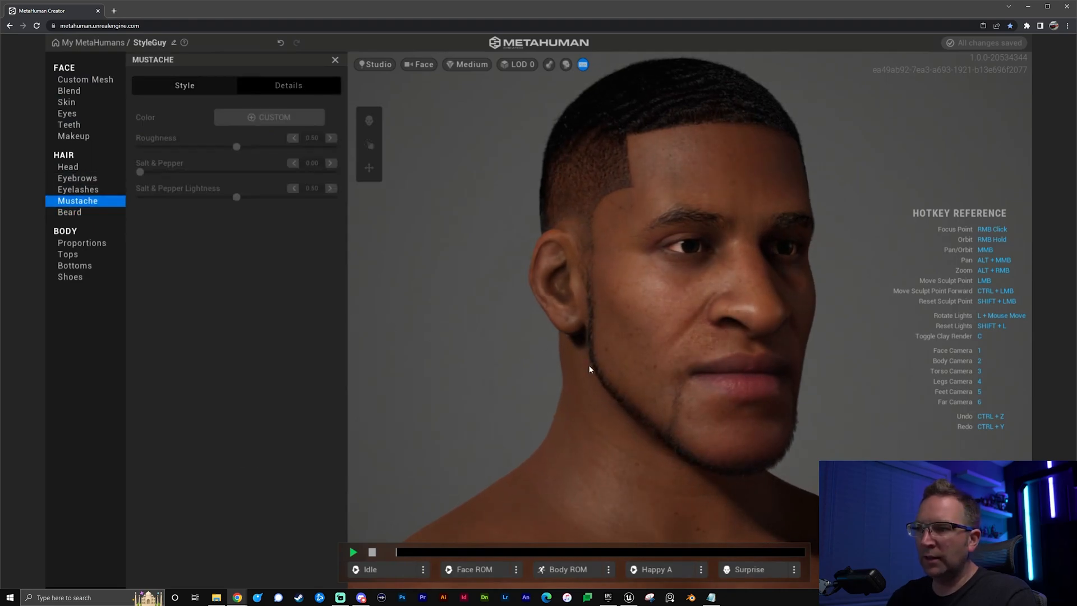
left_click(198, 90)
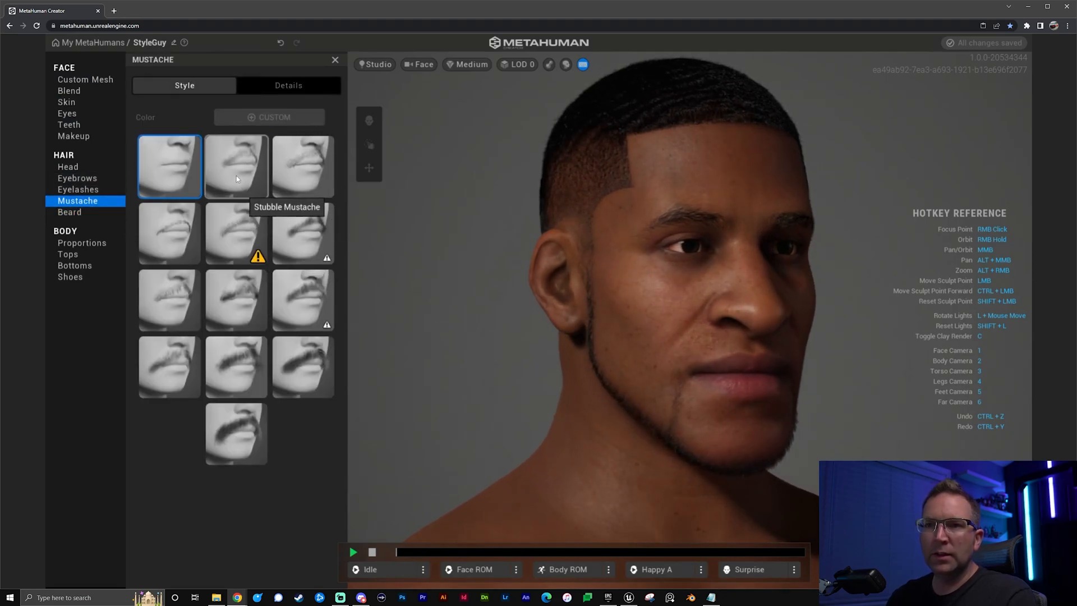
right_click_drag(785, 384, 644, 412)
left_click(311, 180)
left_click(162, 207)
right_click_drag(796, 421, 736, 404)
right_click_drag(541, 377, 757, 350)
right_click_drag(837, 265, 605, 444)
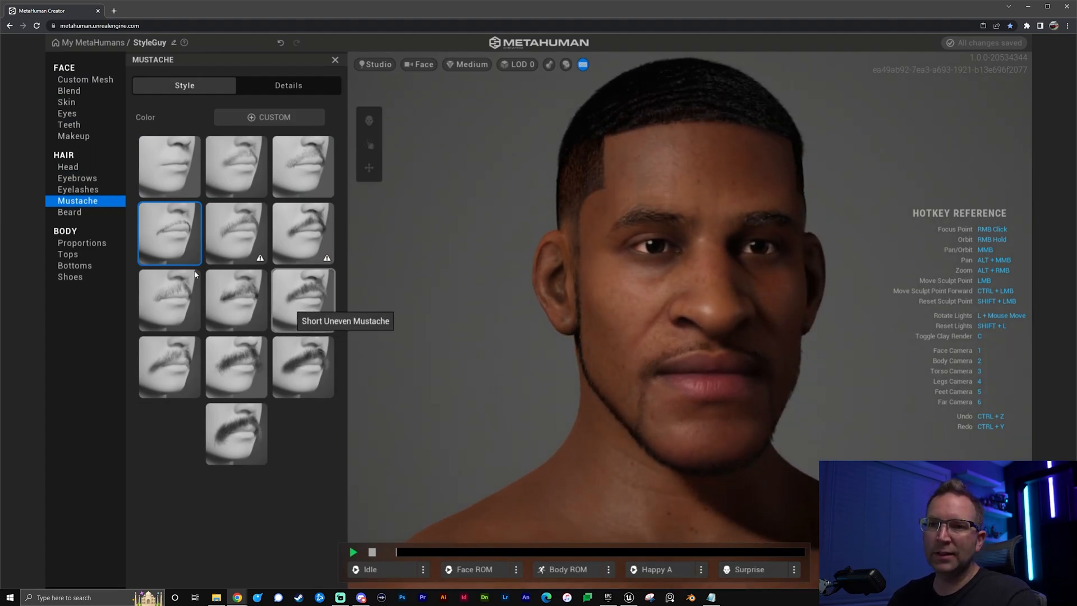
- Try the neighbouring fuller mustache style, return to the thin mustache and preview the face with the Idle animation
left_click(230, 219)
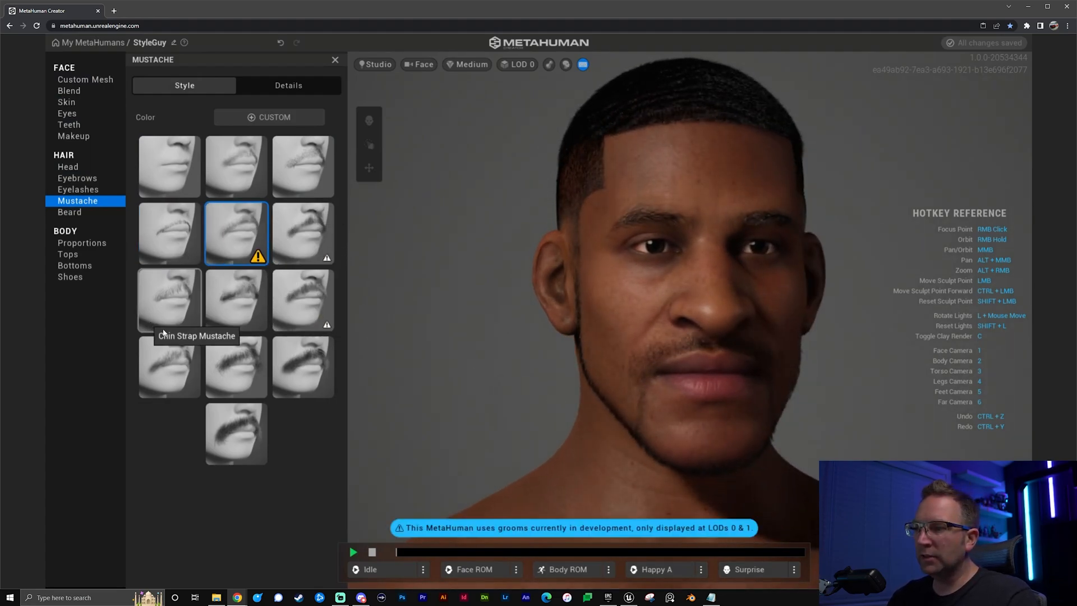
mouse_move(665, 288)
right_mouse_down()
mouse_move(598, 294)
mouse_move(631, 292)
right_mouse_up()
left_click(194, 253)
right_click_drag(650, 346, 763, 352)
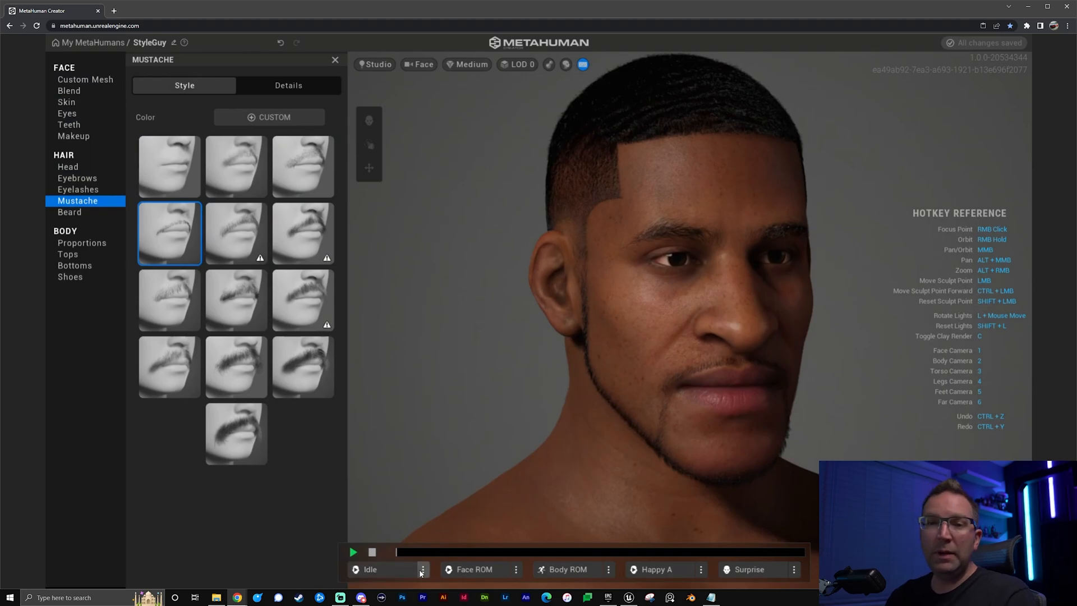
left_click(398, 573)
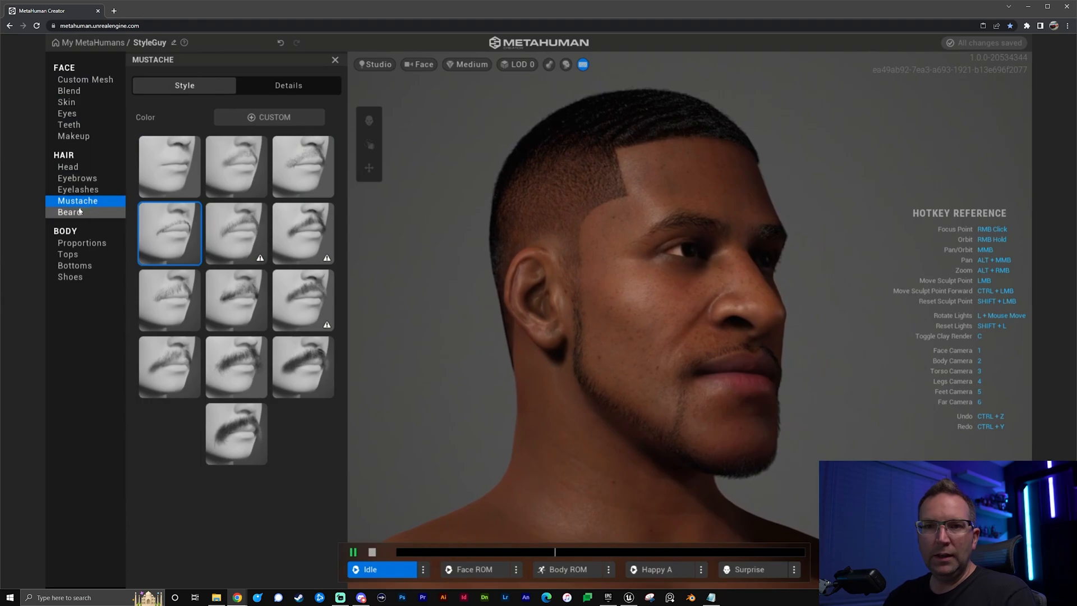
- Show the full body in the body proportions settings and set the Head scale to -0.30
left_click(78, 244)
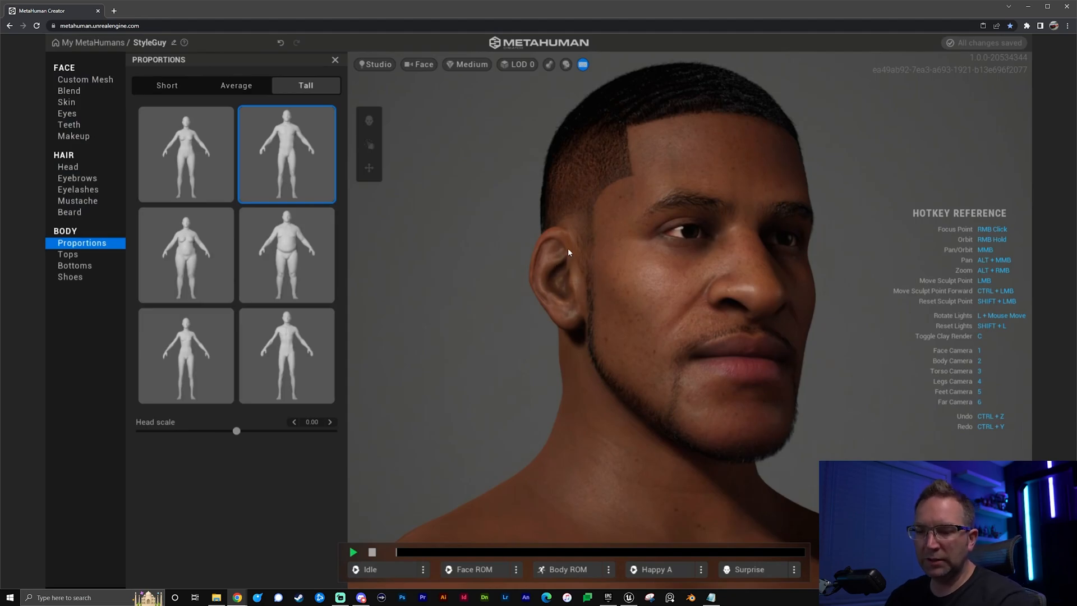
key("2")
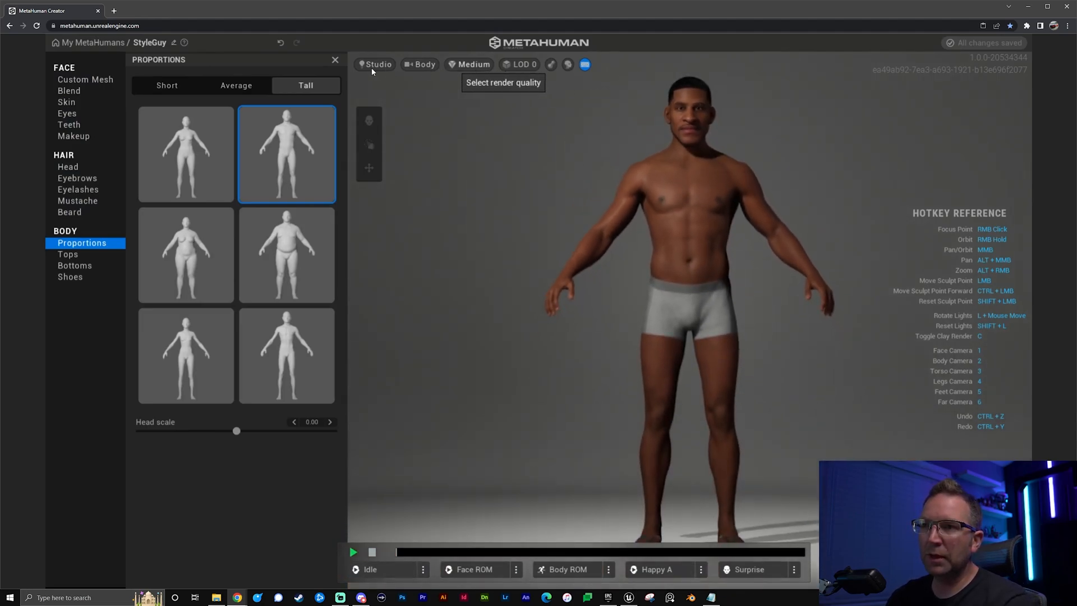
left_click(430, 65)
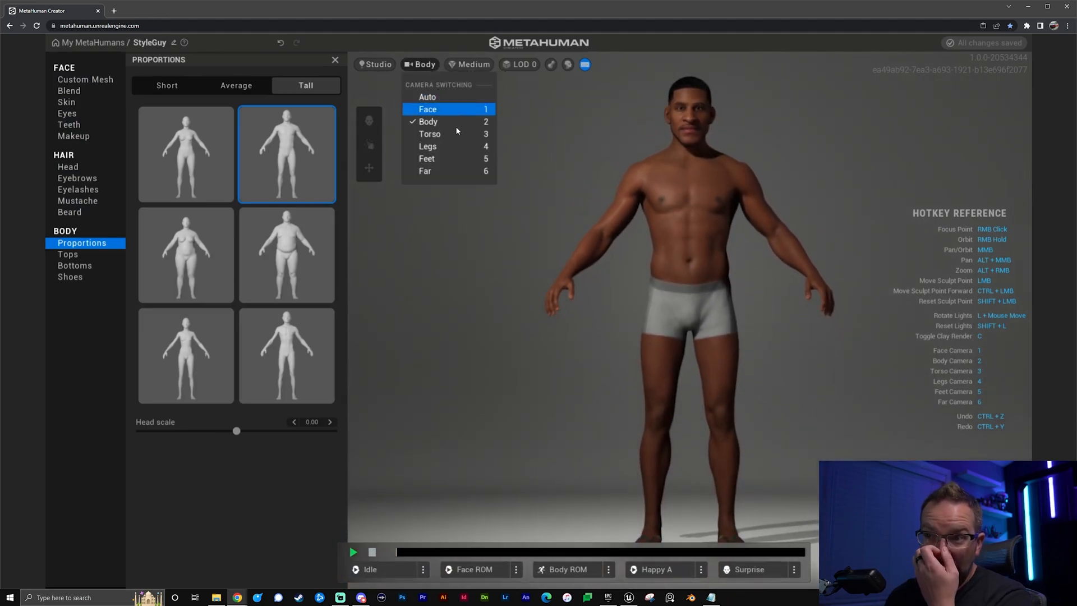
left_click(686, 168)
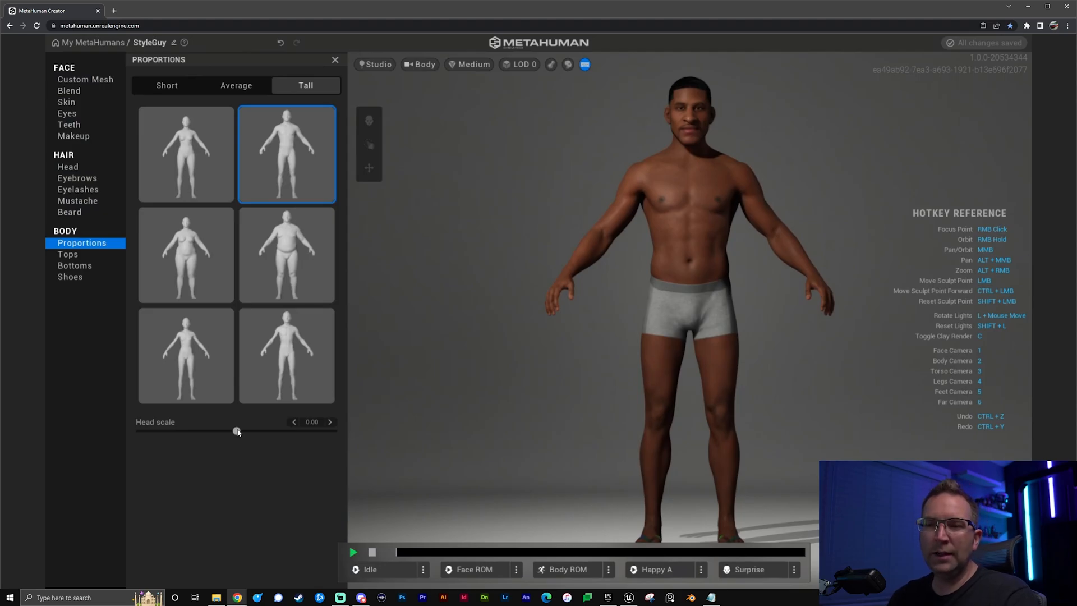
left_click_drag(236, 430, 206, 432)
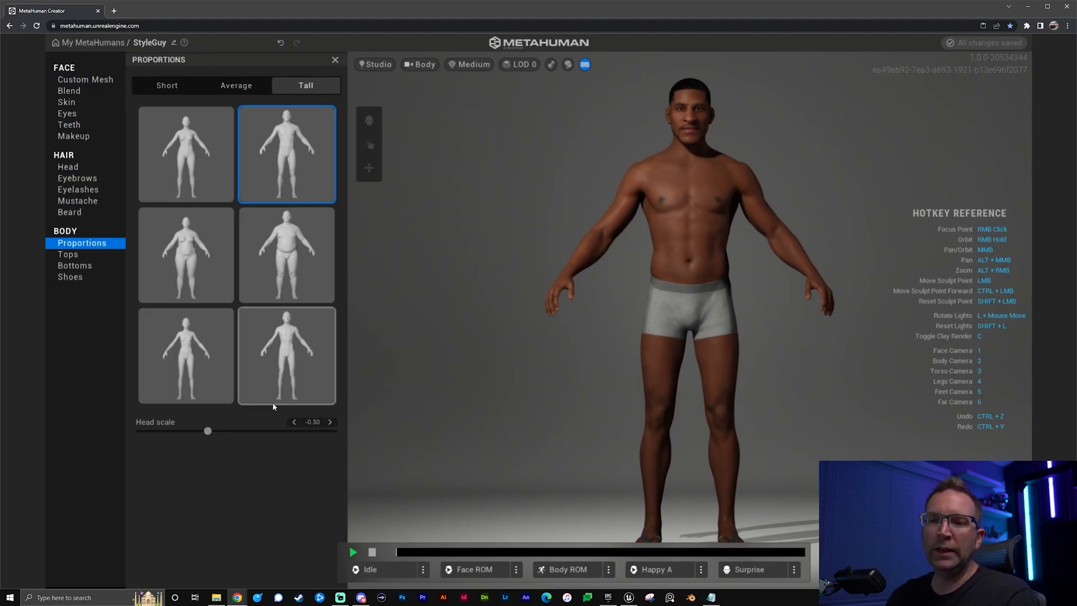
right_click_drag(611, 297, 557, 309)
right_click_drag(750, 289, 820, 287)
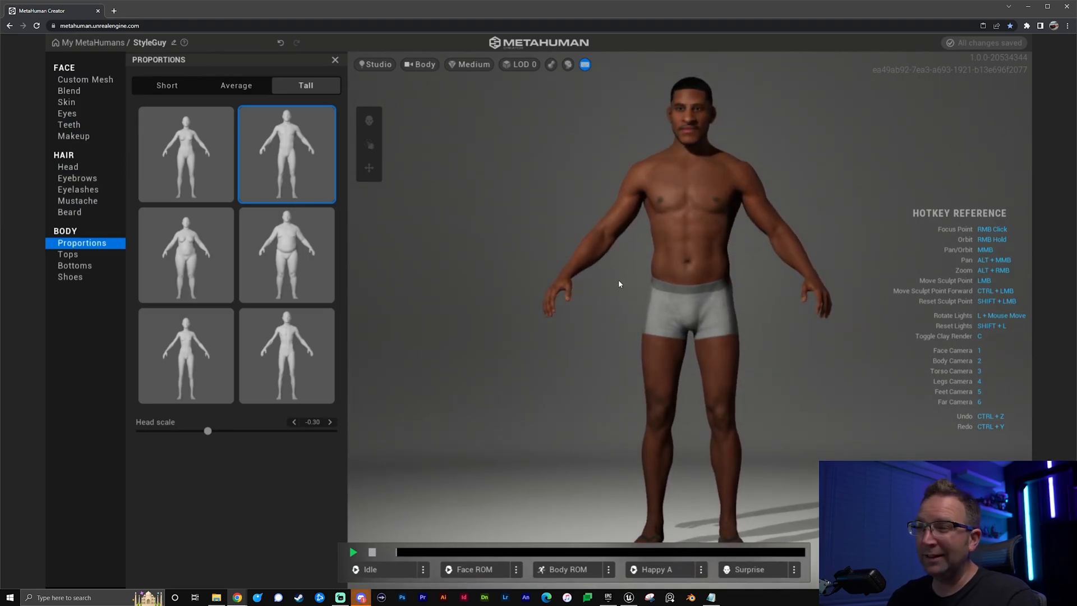
right_click_drag(651, 280, 732, 284)
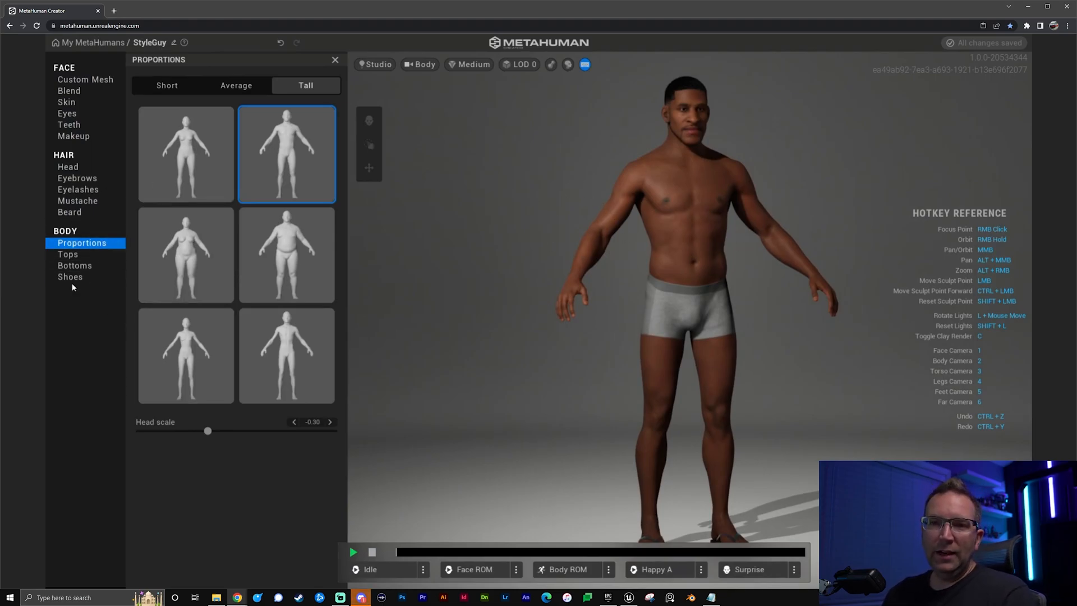
- Look through the clothing styles available for the character's Tops and Bottoms
left_click(72, 254)
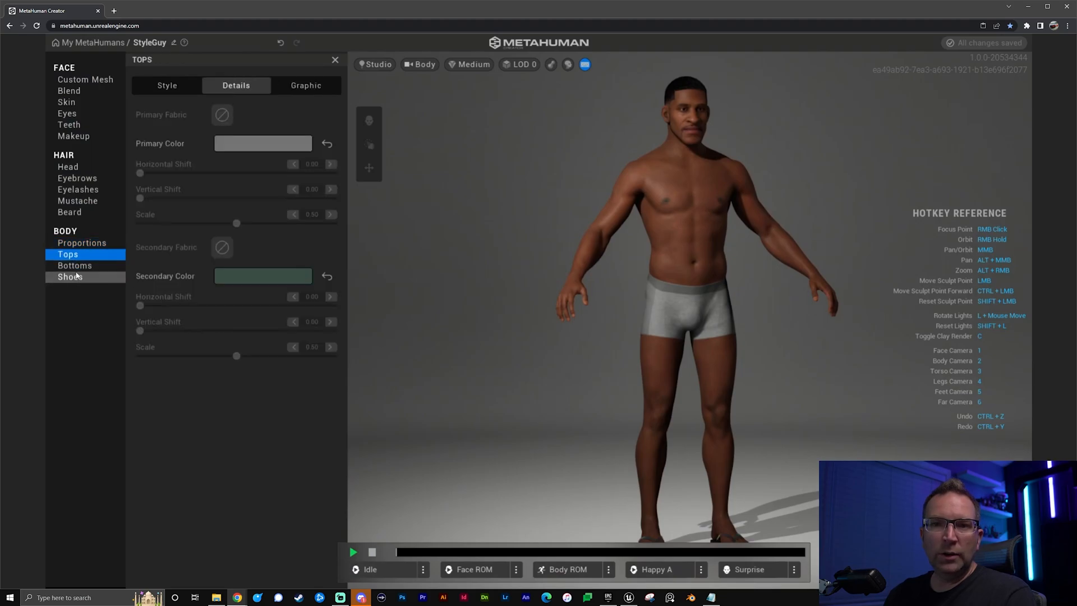
left_click(85, 265)
left_click(179, 86)
left_click(85, 254)
left_click(161, 93)
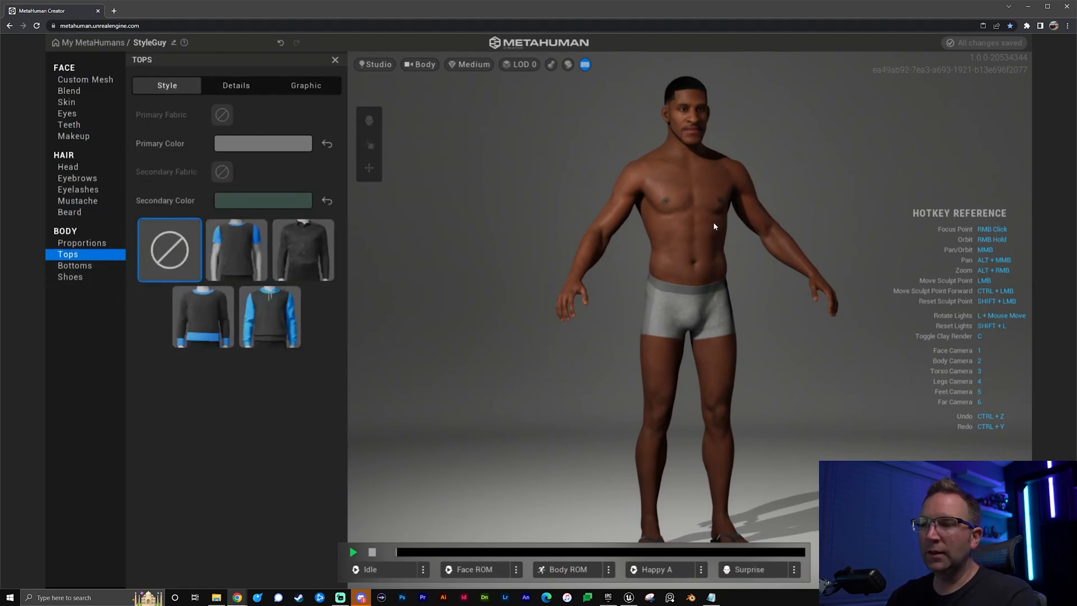
right_click_drag(773, 282, 700, 304)
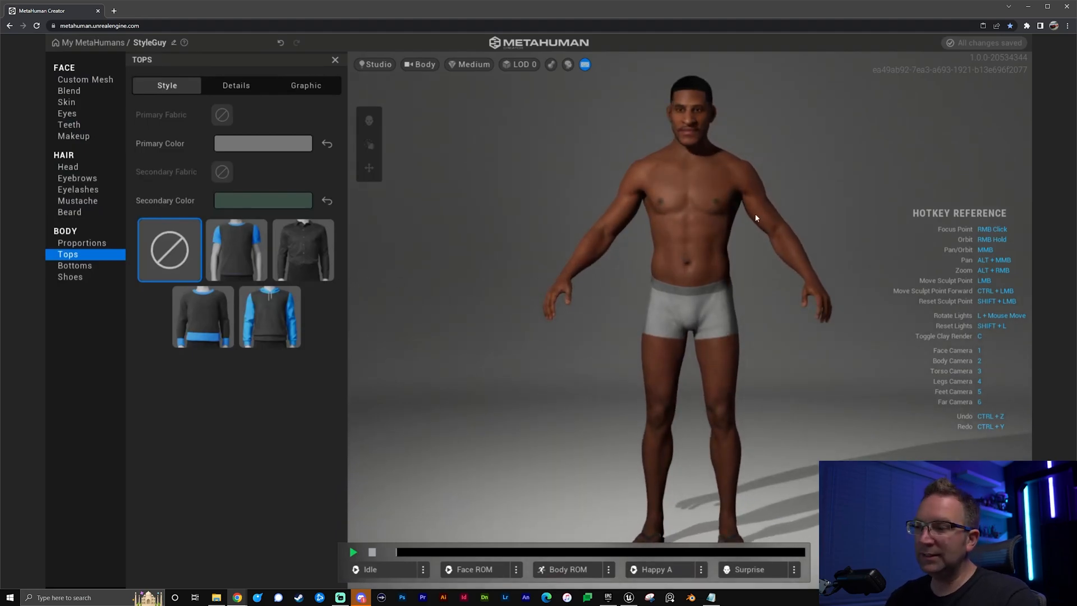
right_click_drag(500, 242, 634, 242)
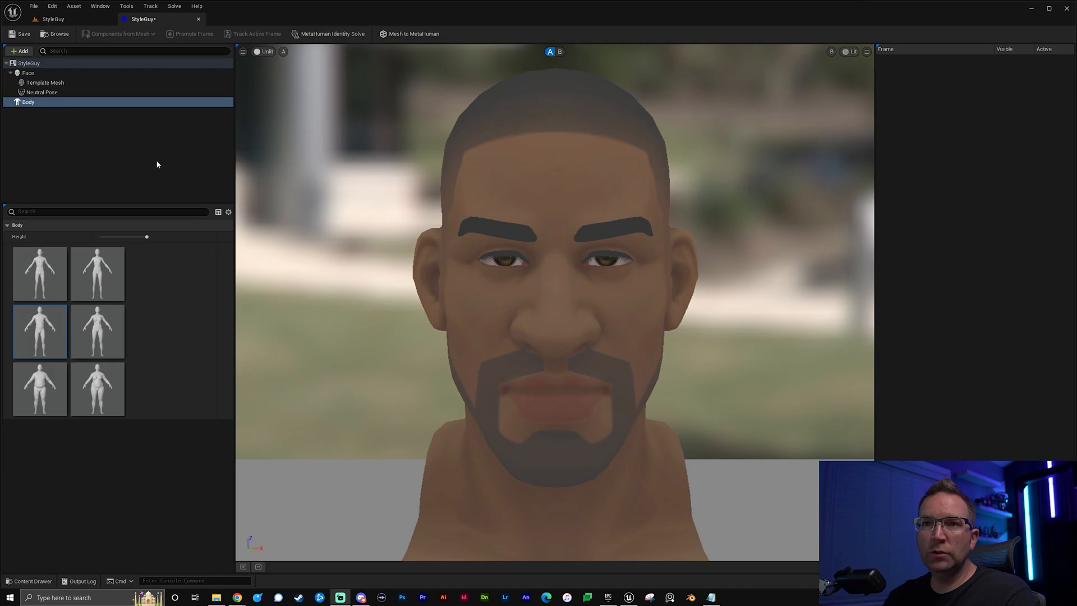
- Switch to the StyleGuy level in Unreal Engine, open Quixel Bridge and check which account is signed in
left_click(54, 19)
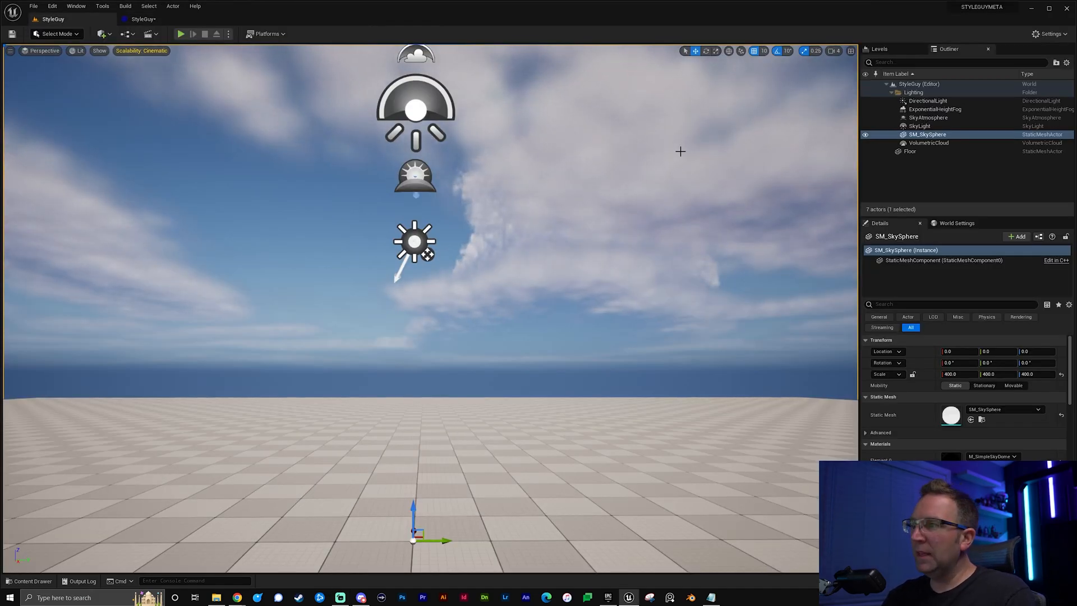
left_click(102, 37)
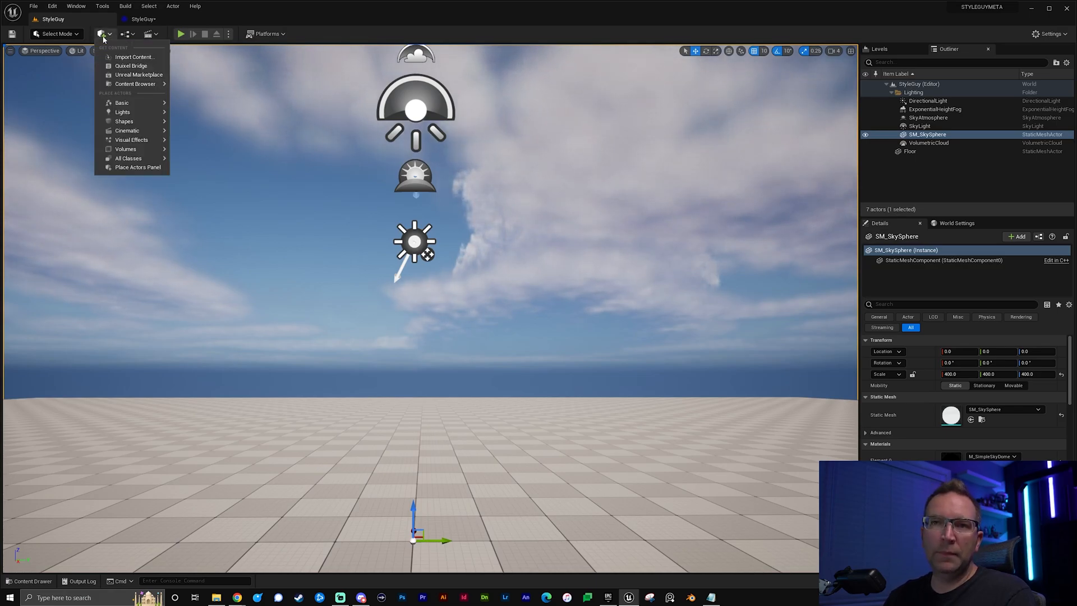
left_click(129, 66)
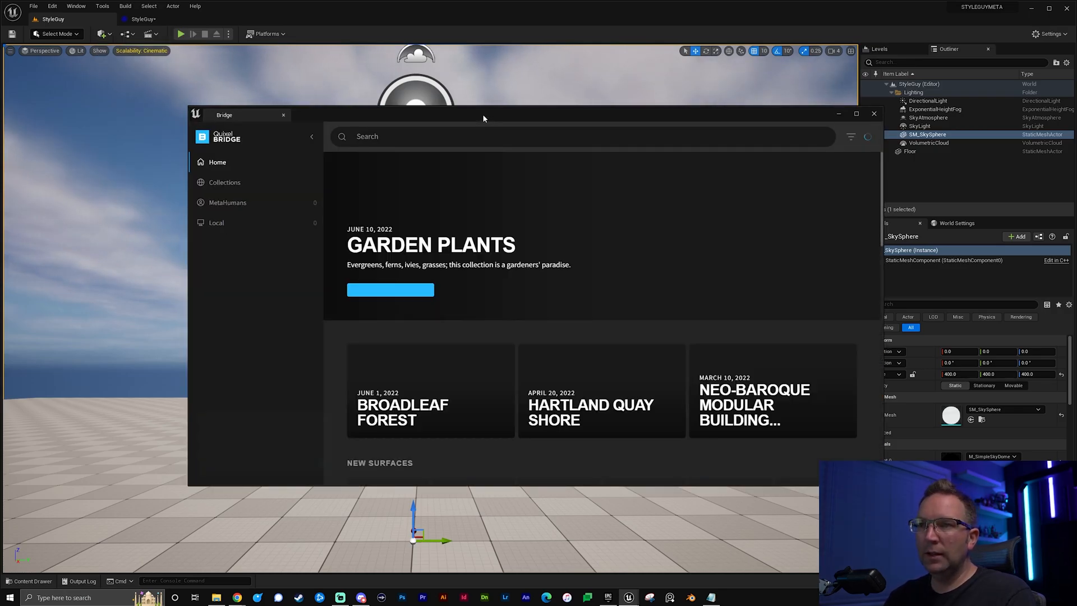
left_click_drag(482, 113, 415, 103)
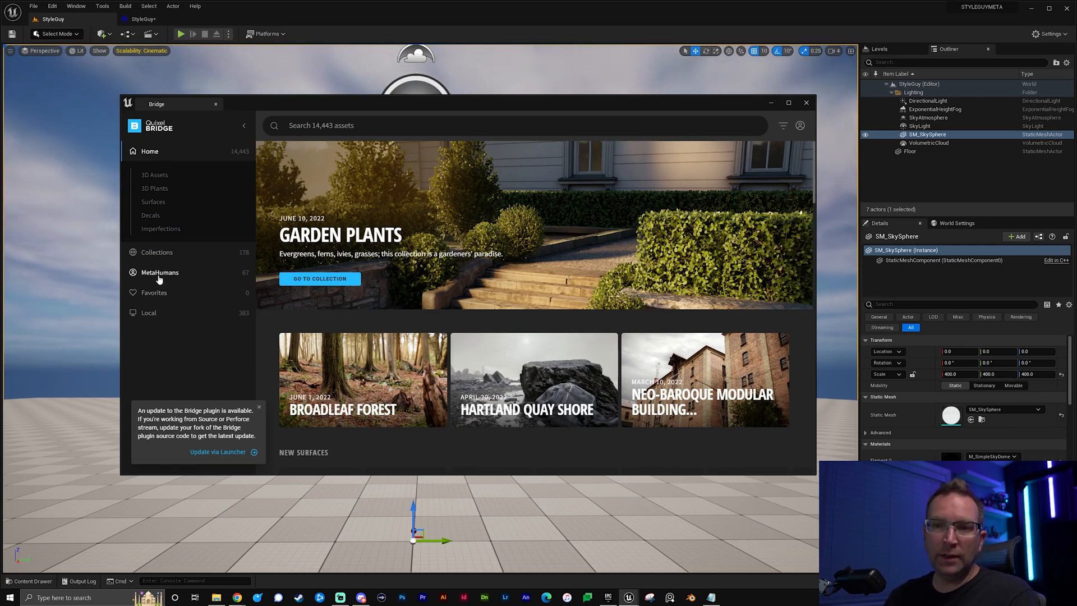
left_click(800, 126)
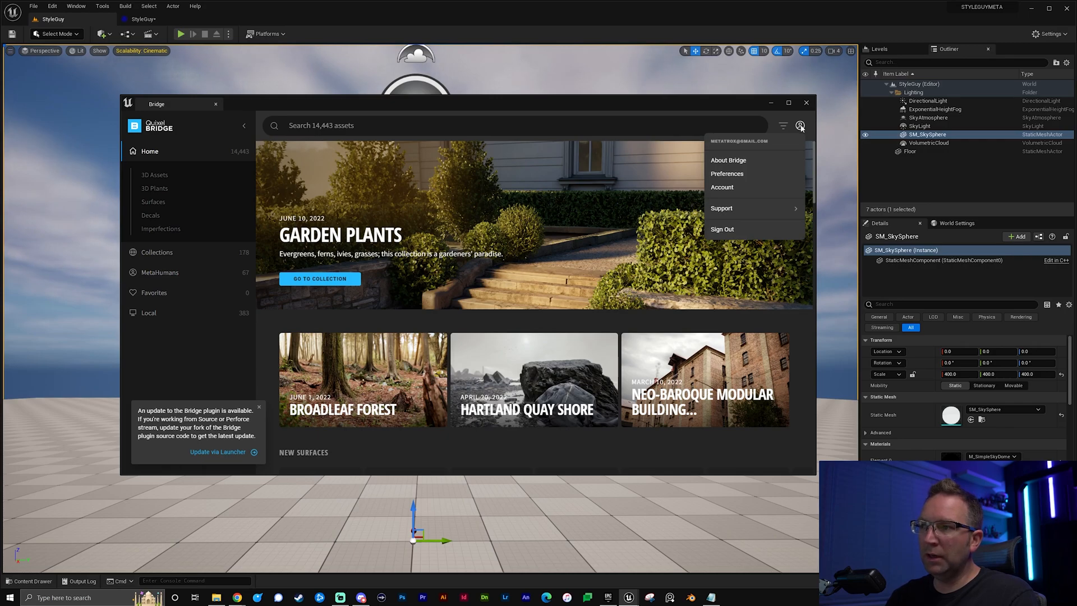
- Select StyleGuy among My MetaHumans in Bridge and set its download quality to Highest Quality
left_click(160, 273)
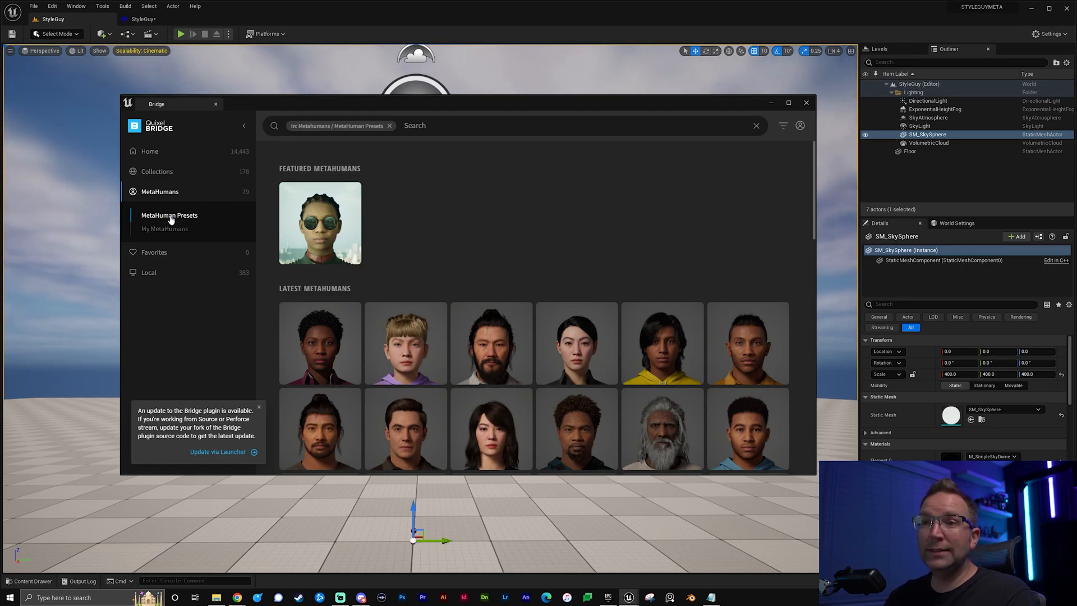
left_click(157, 229)
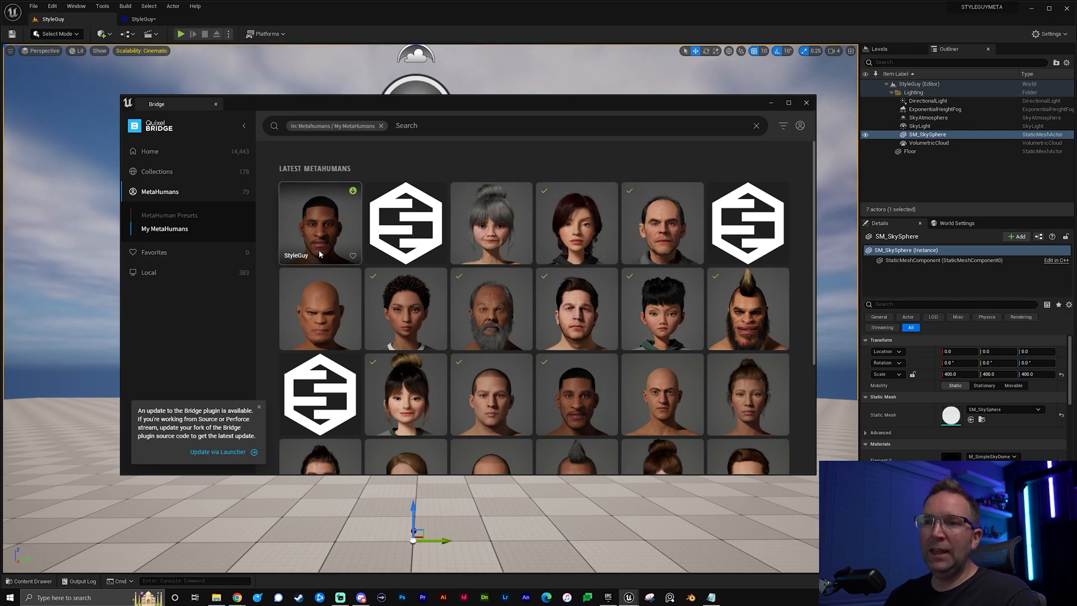
left_click(330, 211)
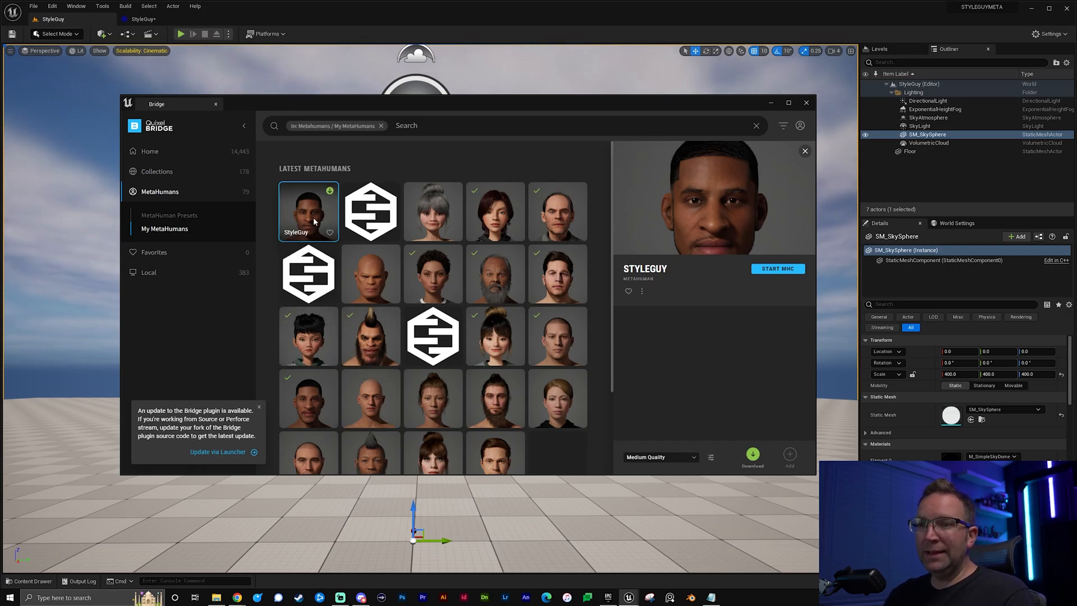
left_click(667, 457)
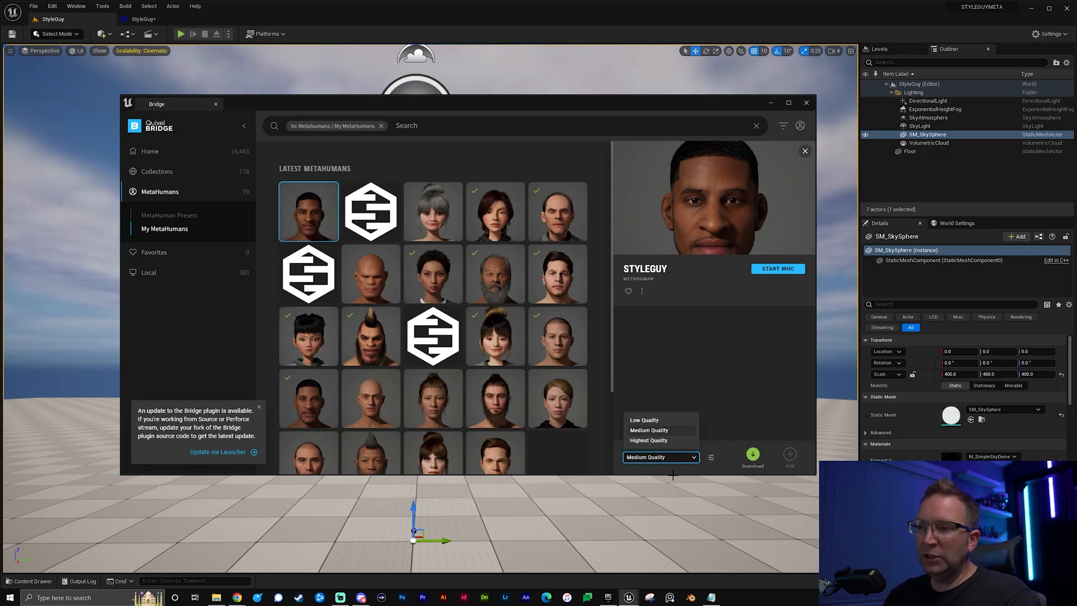
left_click(648, 440)
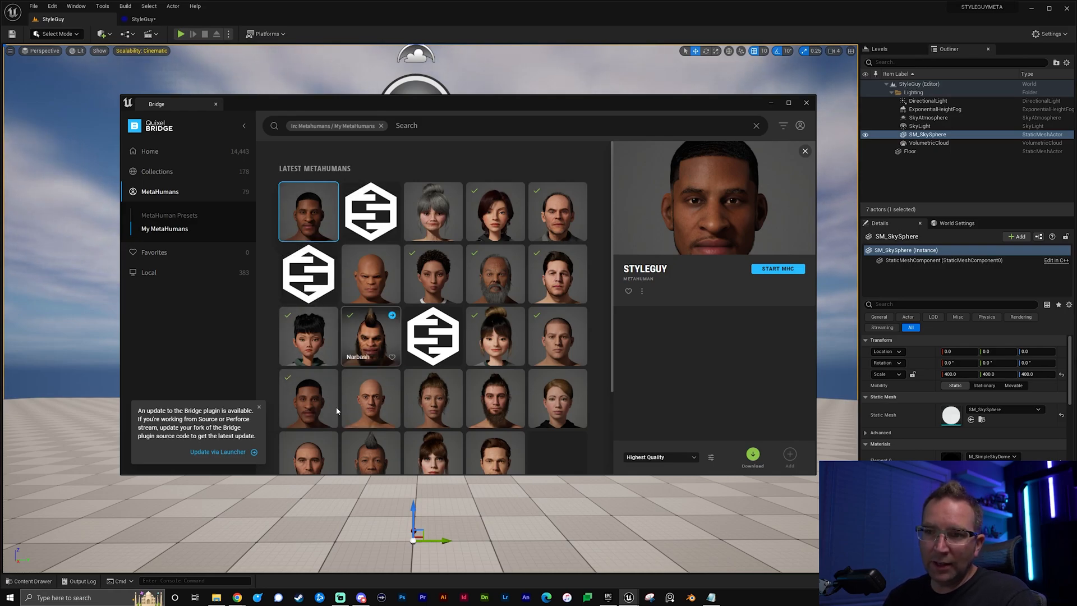
- Select the previously downloaded MetaStyle character in Bridge instead of StyleGuy
left_click(316, 405)
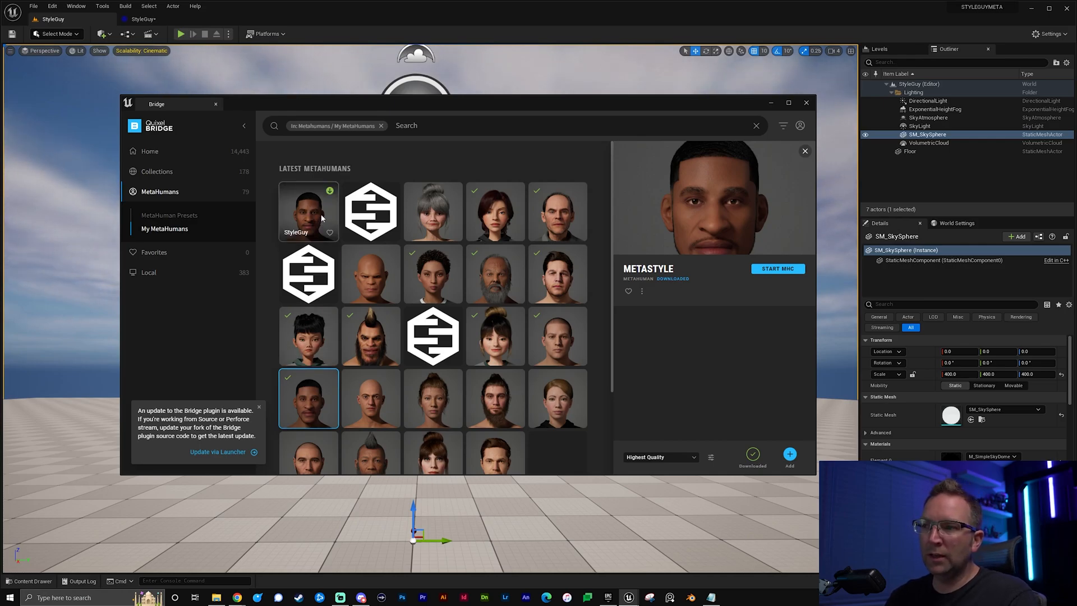
left_click(321, 218)
left_click(306, 394)
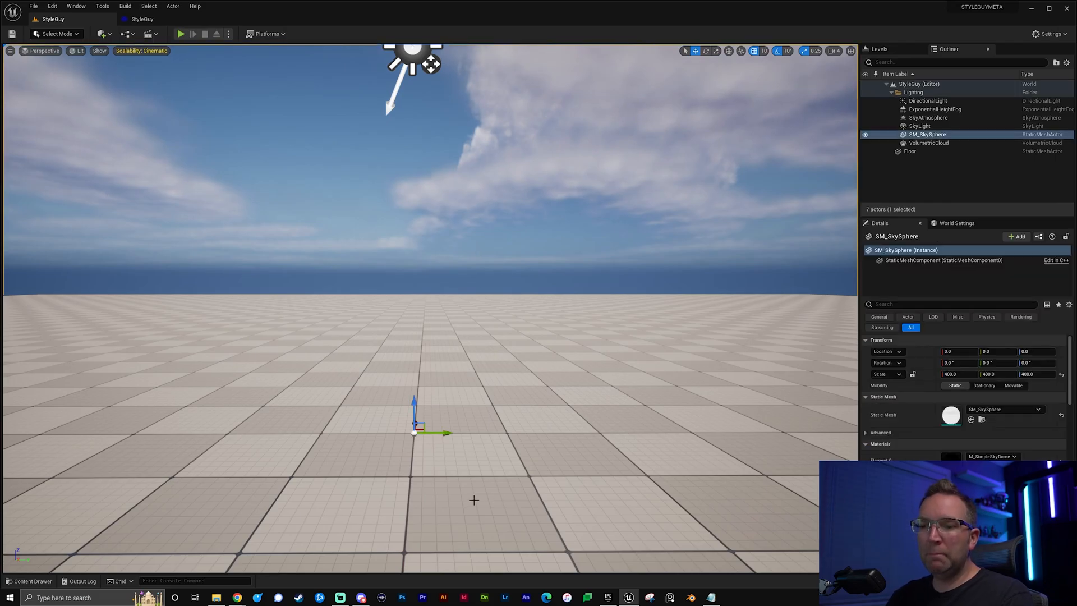
- Place the BP_MetaStyle blueprint from the MetaHumans/MetaStyle content folder into the StyleGuy level
key("ctrl+space")
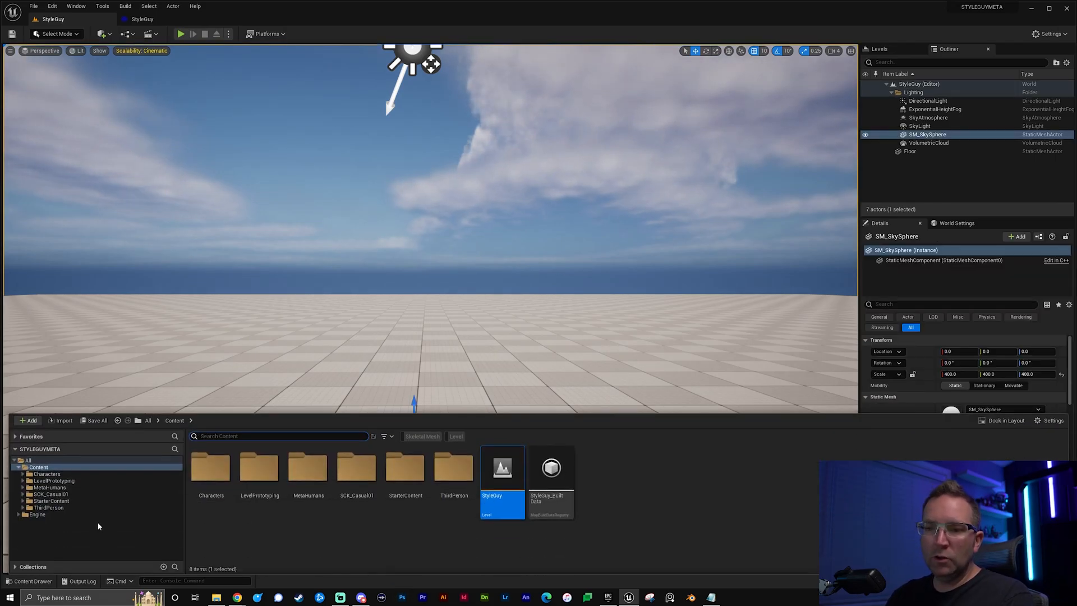
left_click(45, 489)
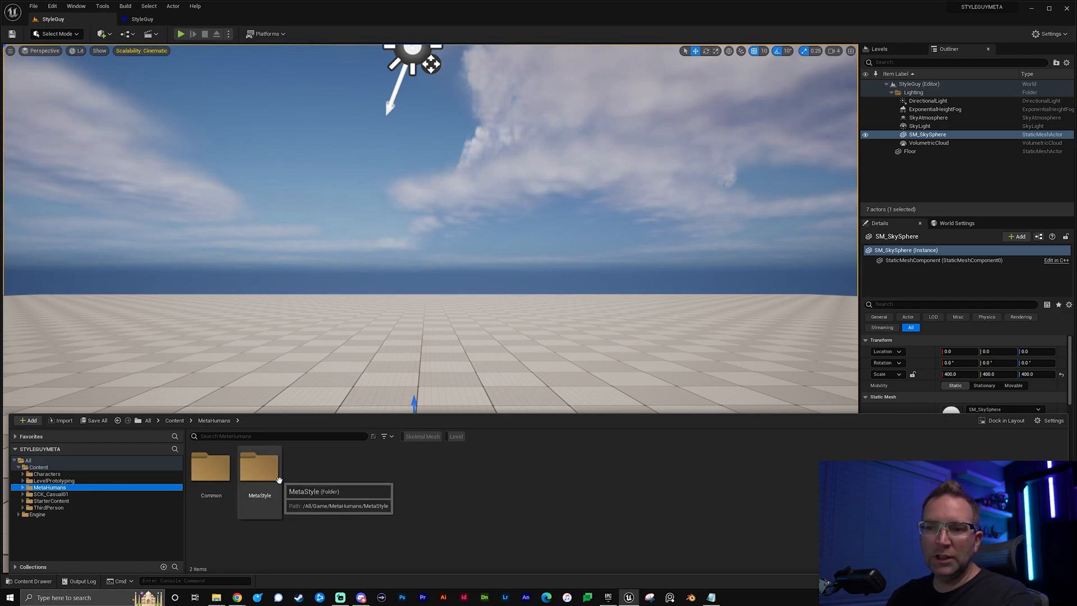
double_click(261, 462)
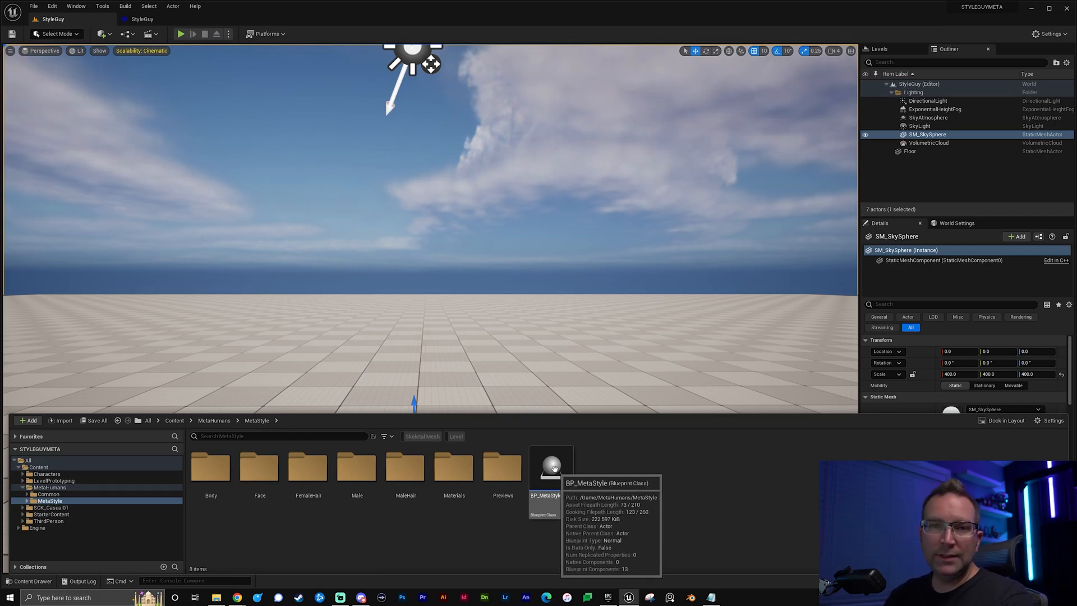
left_click_drag(554, 468, 494, 334)
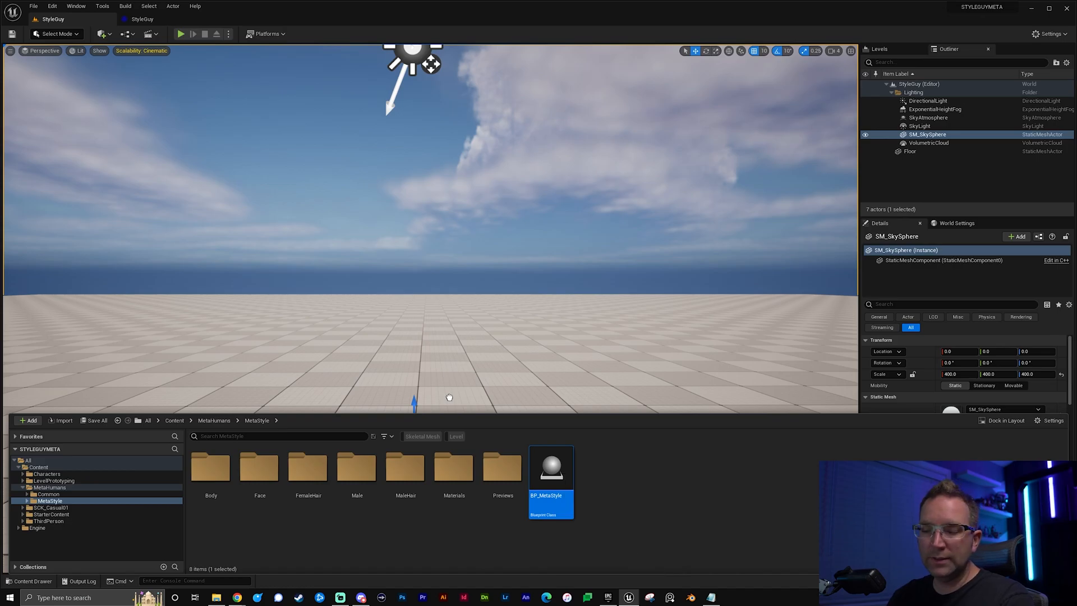
left_click_drag(449, 397, 447, 396)
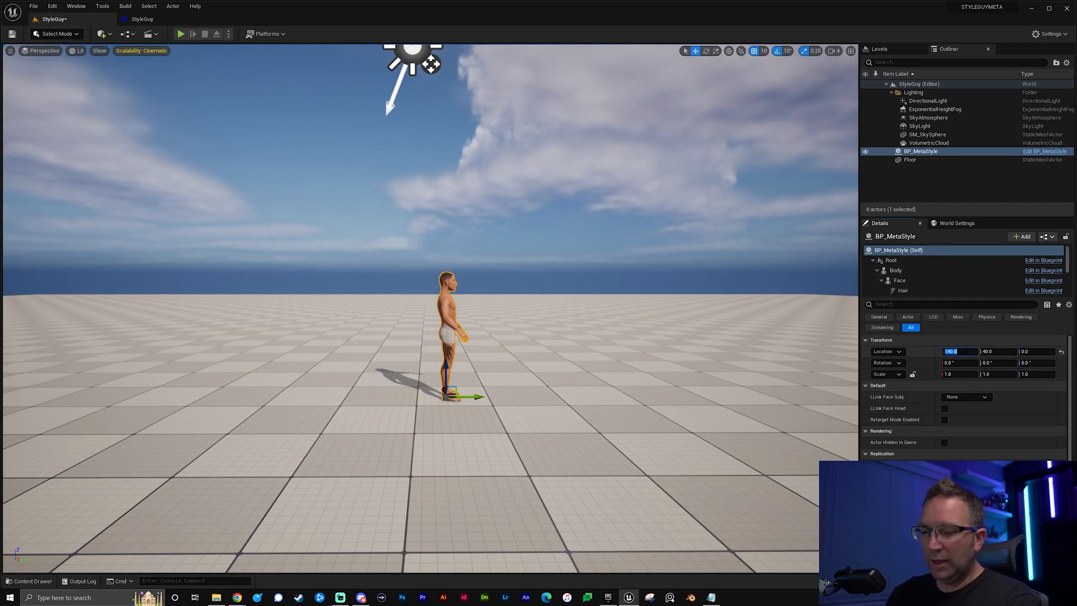
- Set the X and Y location of BP_MetaStyle to 0
type("0")
key("Tab")
type("0")
key("Tab")
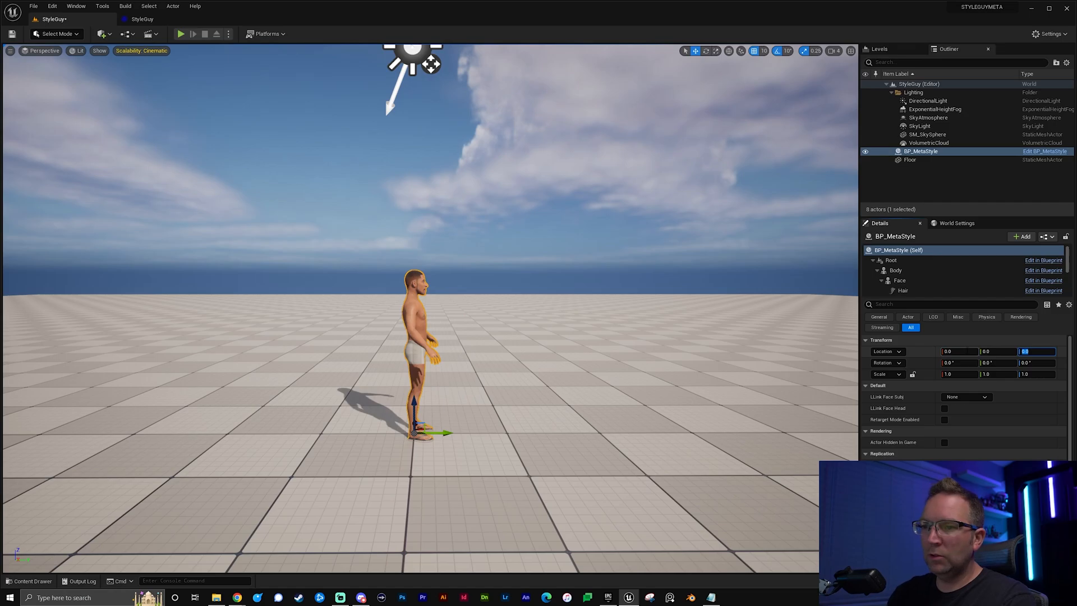
- Filter the SCK_Casual01 content folder to skeletal meshes and place the MESH_T_01 jacket in the level beside the MetaHuman
left_click(514, 316)
right_click_drag(513, 317, 453, 325)
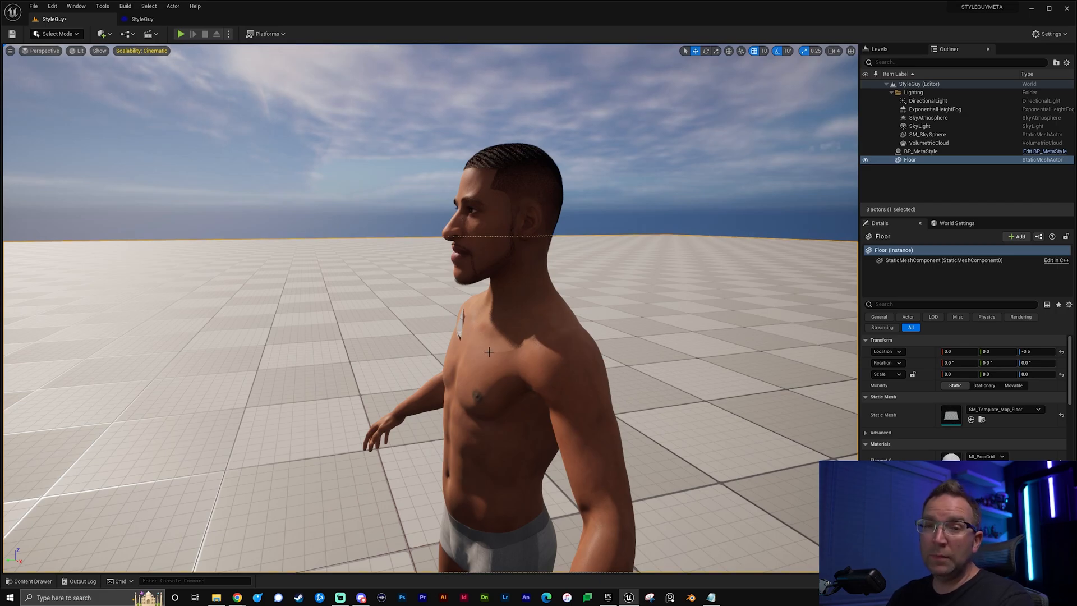
right_click_drag(431, 307, 463, 328)
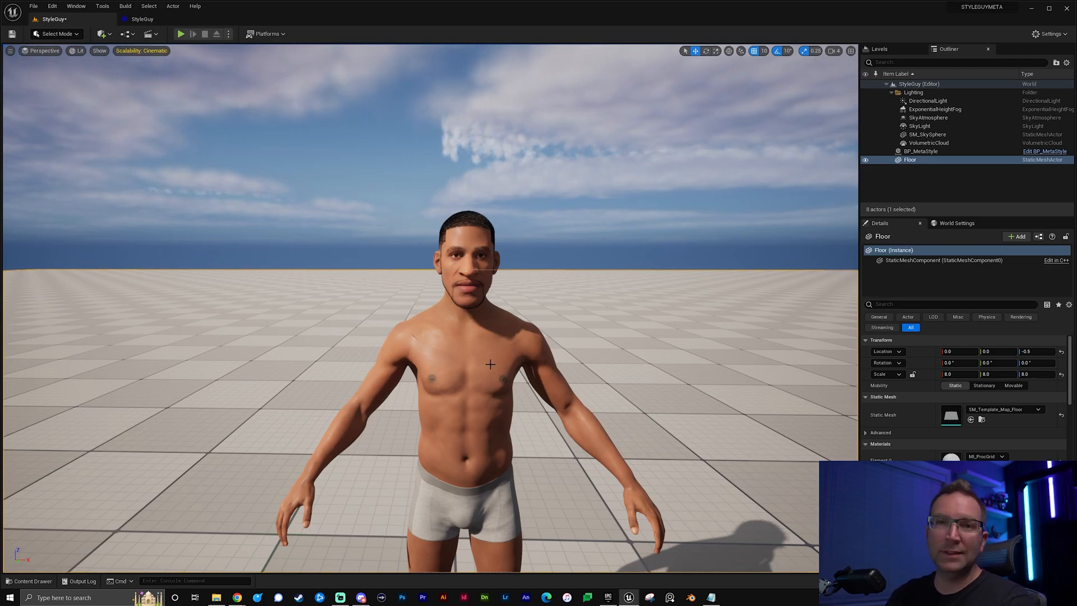
key("s")
right_click_drag(587, 385, 550, 507)
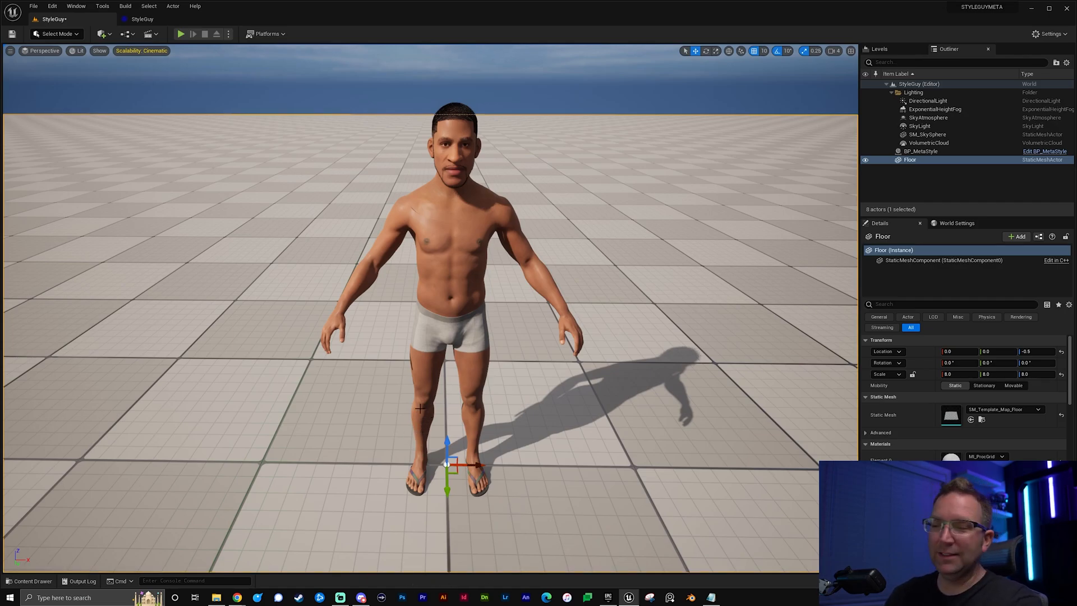
key("ctrl+space")
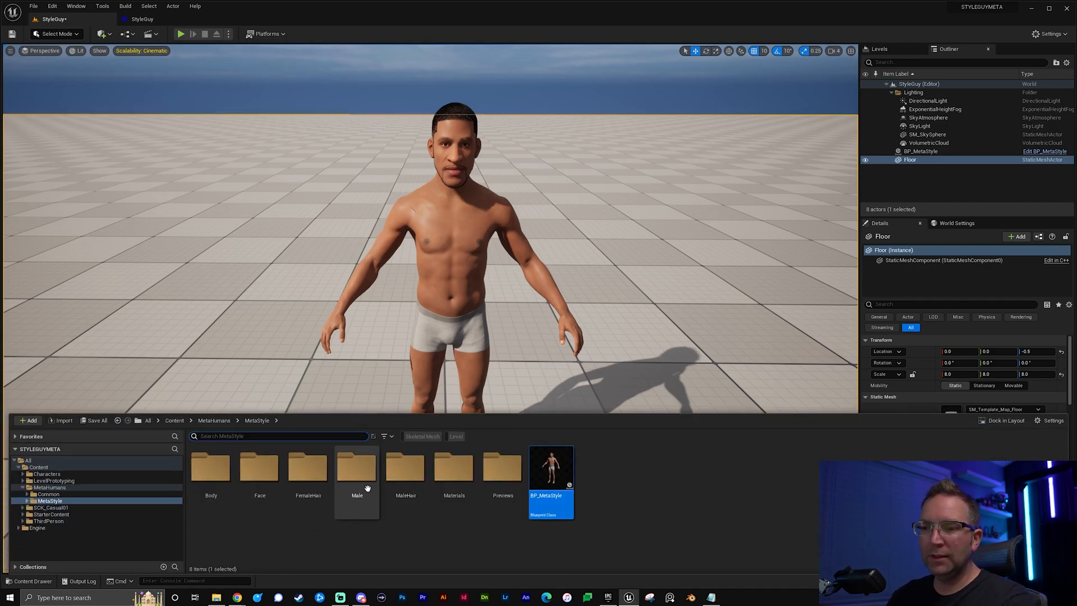
left_click(50, 507)
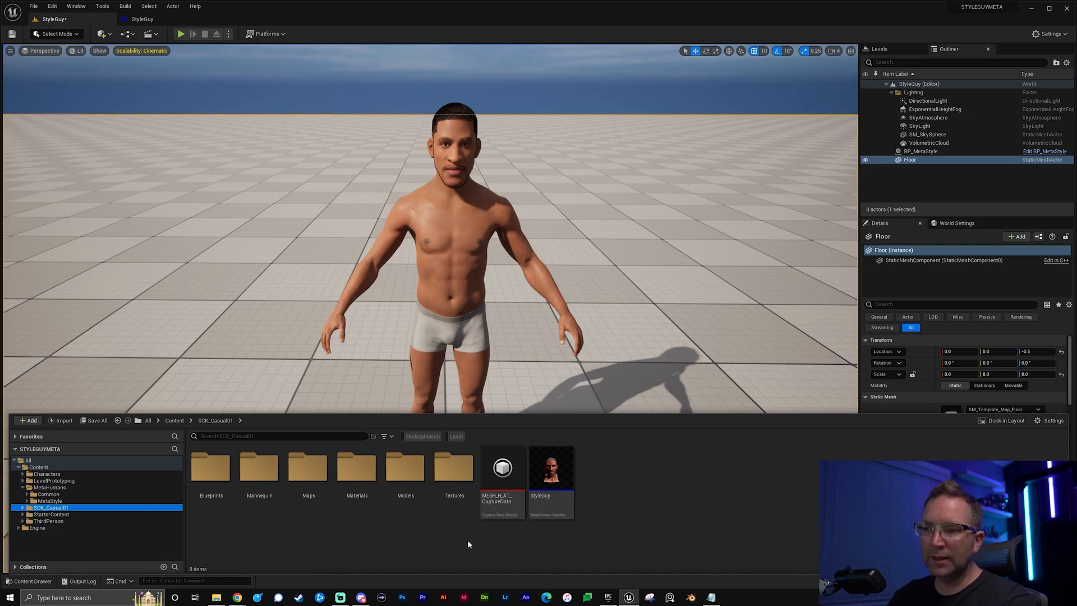
left_click(420, 436)
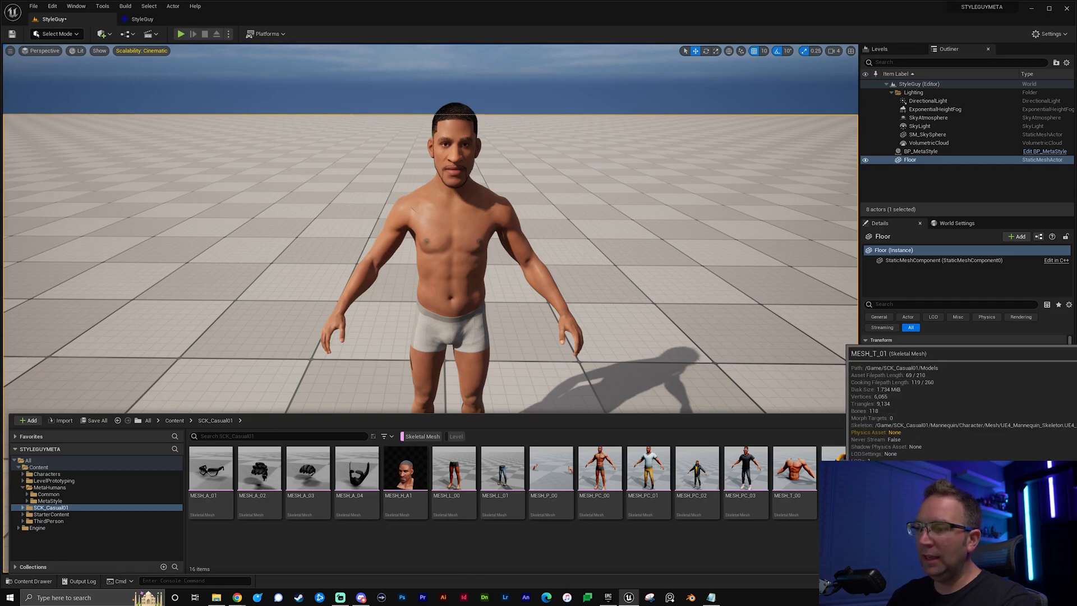
left_click_drag(794, 471, 586, 426)
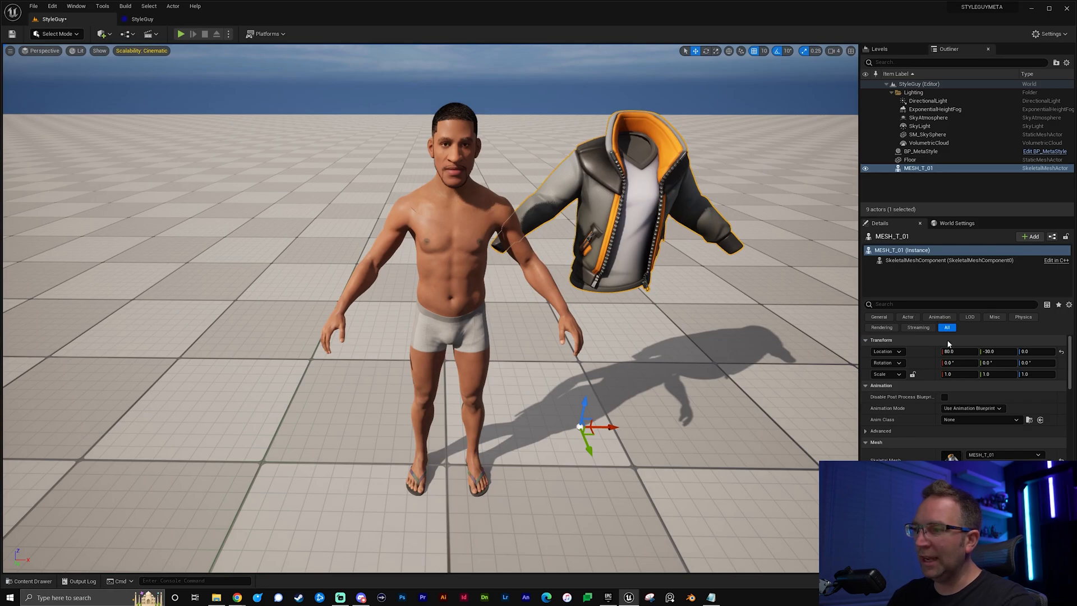
- Set the MESH_T_01 jacket's location to 0, 0, 0 so it sits on the MetaHuman
left_click(958, 351)
type("0")
key("Tab")
type("0")
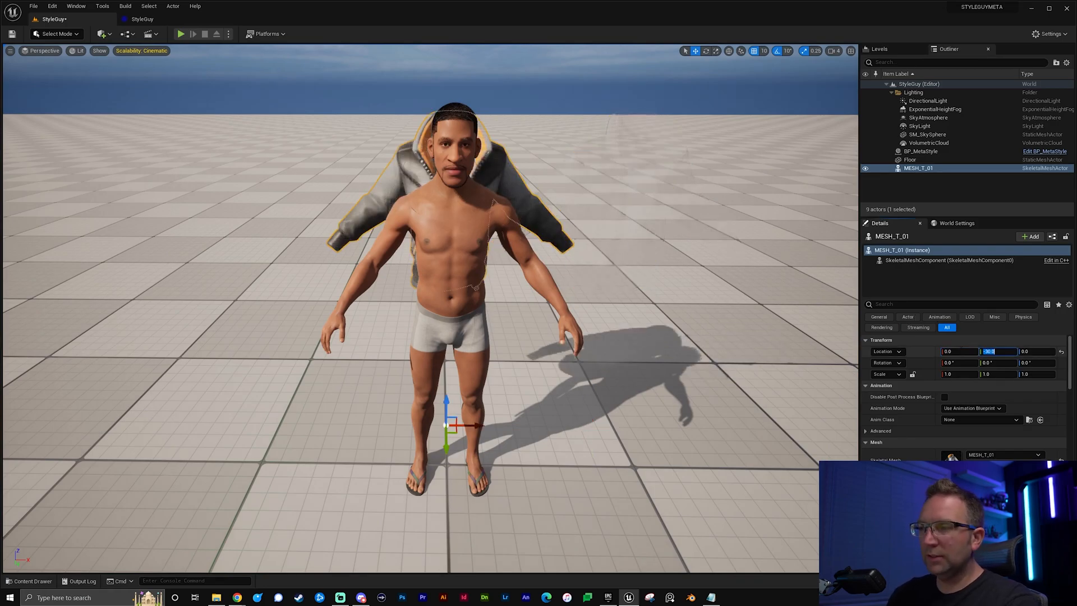
key("Tab")
type("0")
- Place the MESH_PC_00 skeletal mesh body on the floor next to the MetaHuman, at about X -70, Y 10
right_click_drag(572, 317, 571, 293)
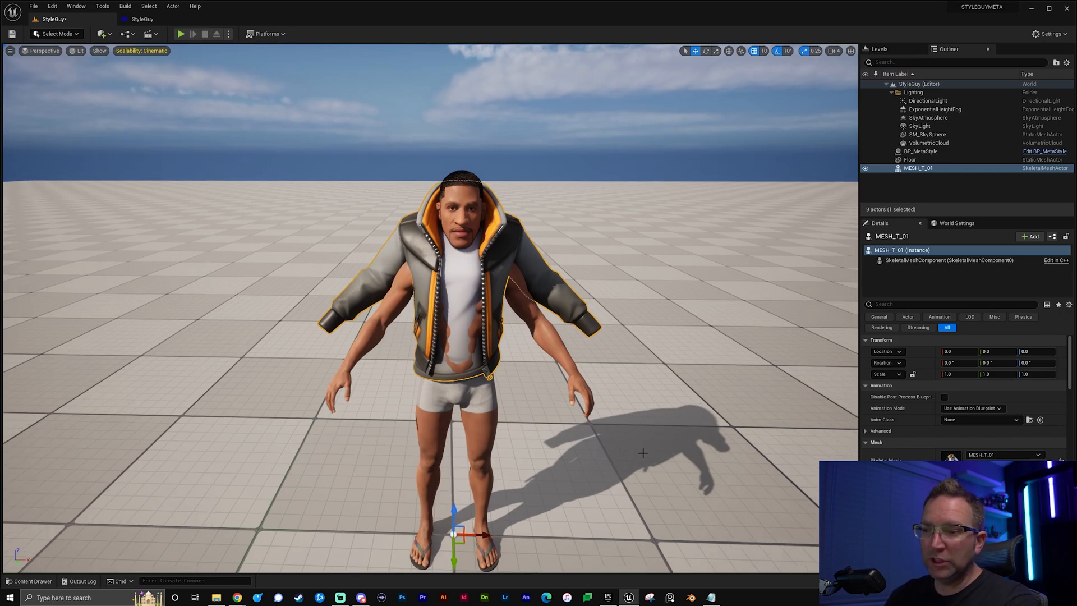
left_click(667, 446)
right_click_drag(667, 446, 667, 476)
scroll(667, 446, "down", 1)
key("ctrl+space")
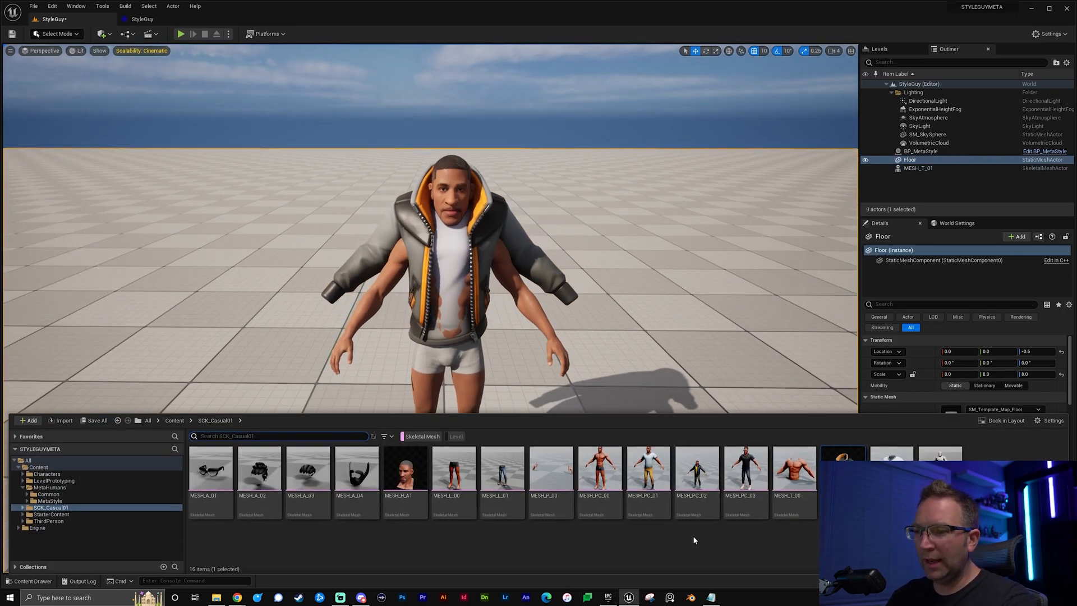
left_click_drag(599, 468, 315, 494)
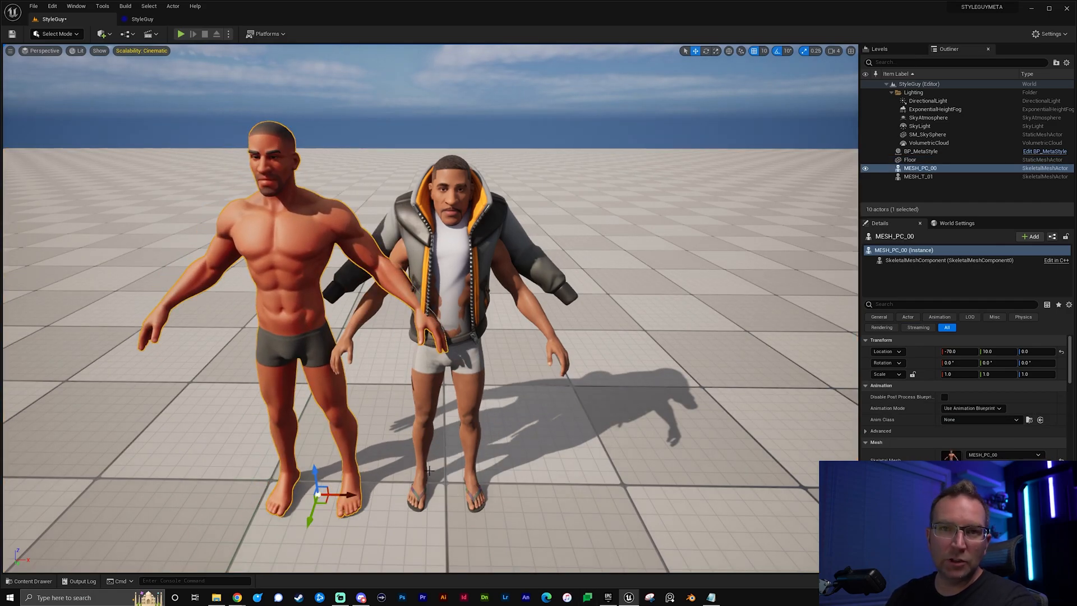
- Move the MESH_T_01 jacket aside to about X 120, clear of the MetaHuman, and select the MESH_PC_00 body
right_click_drag(428, 309, 404, 304)
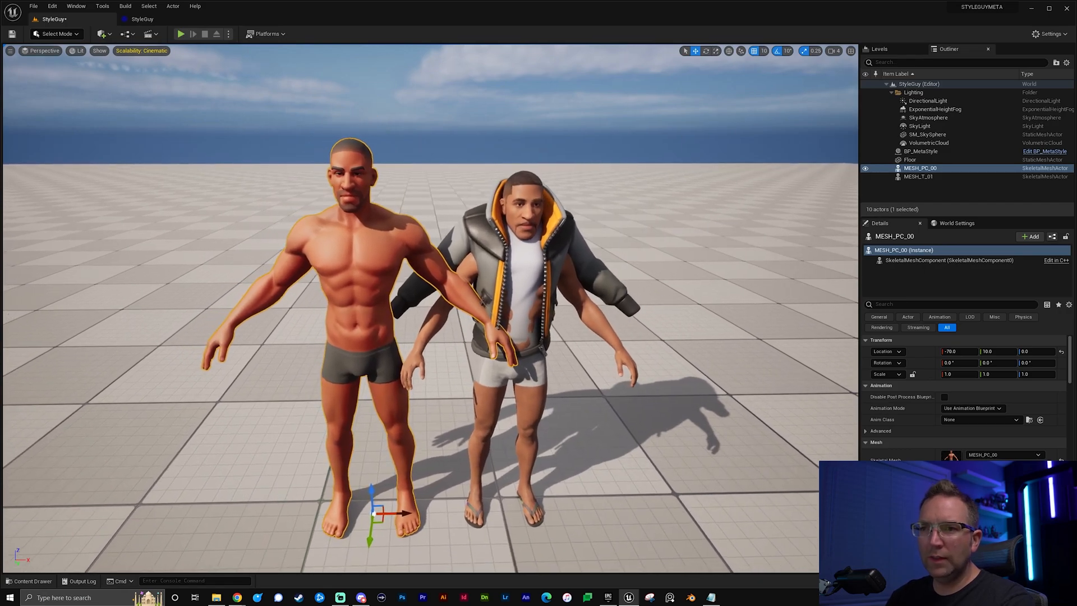
scroll(401, 355, "up", 2)
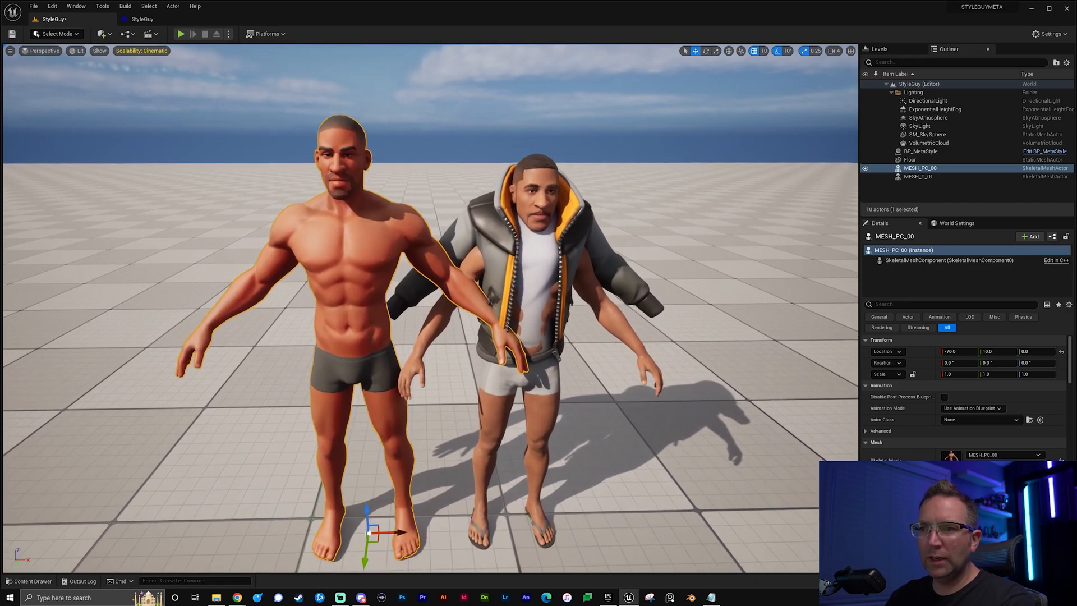
left_click(521, 225)
left_click_drag(540, 515, 764, 509)
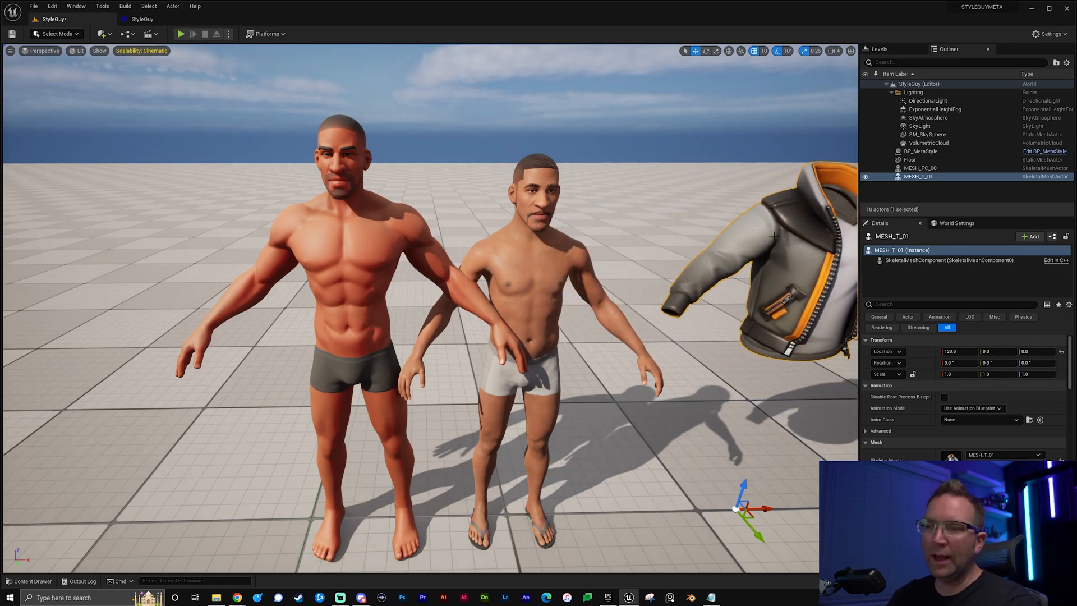
right_click_drag(648, 388, 489, 288)
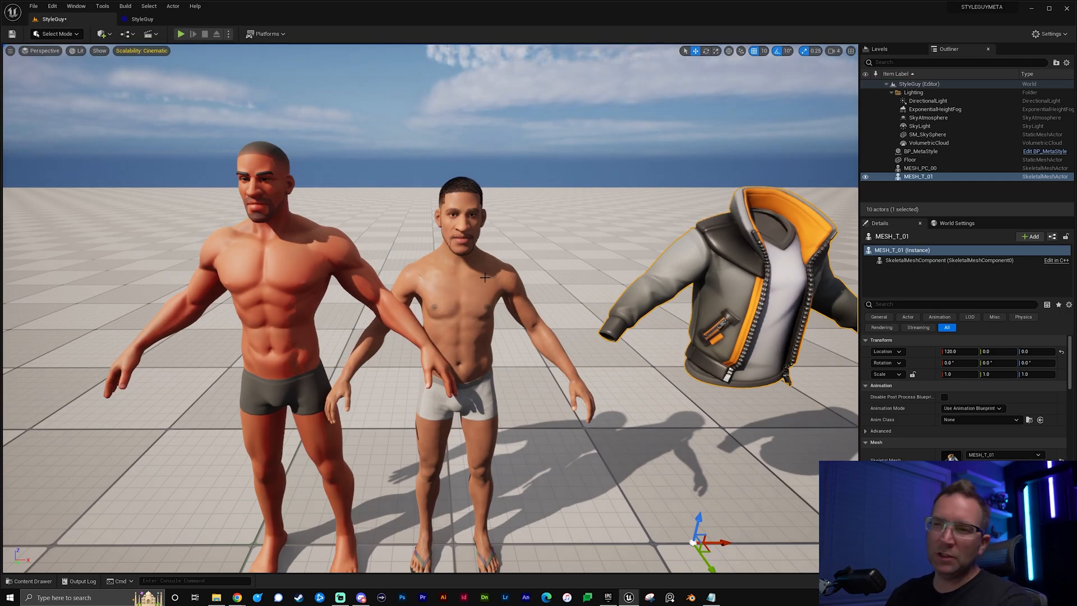
left_click(480, 287)
left_click(275, 256)
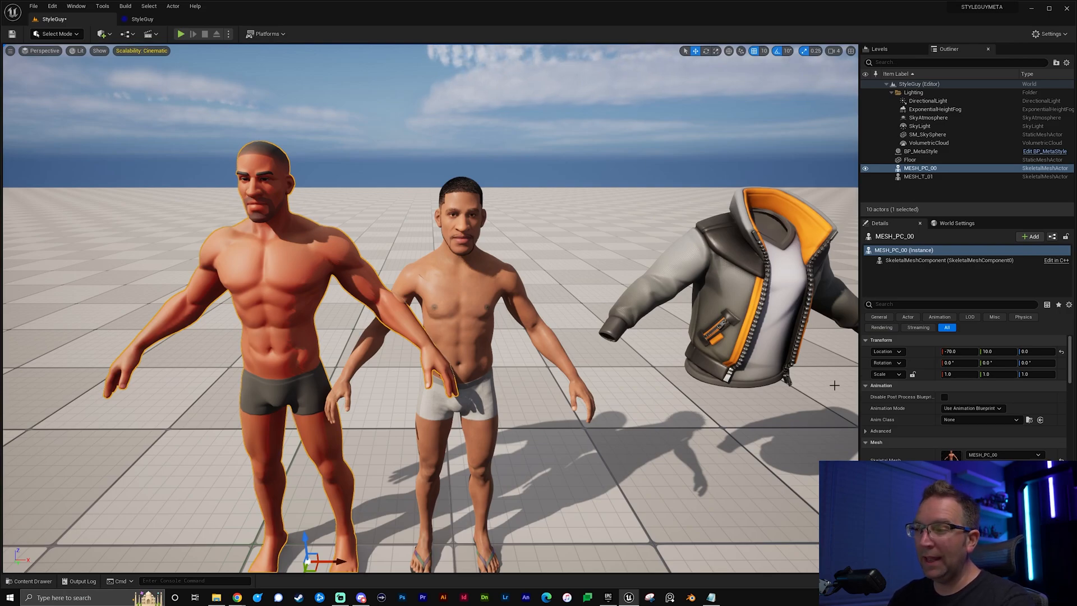
- Try scaling MESH_PC_00 to 0.9 along the X axis only
left_click(958, 374)
type(".5")
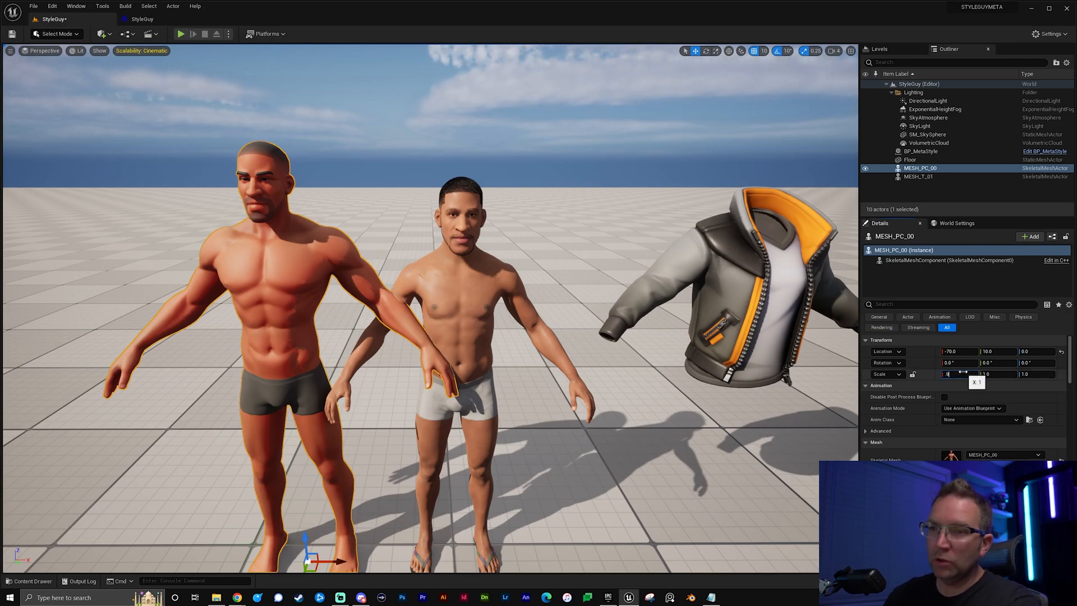
key("Return")
type(".9")
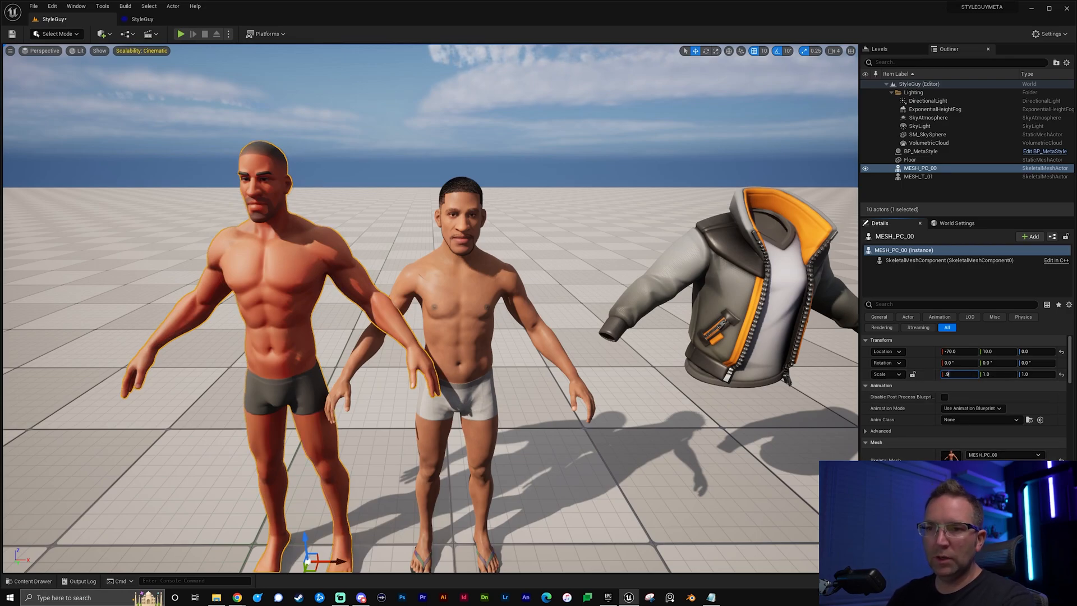
key("Return")
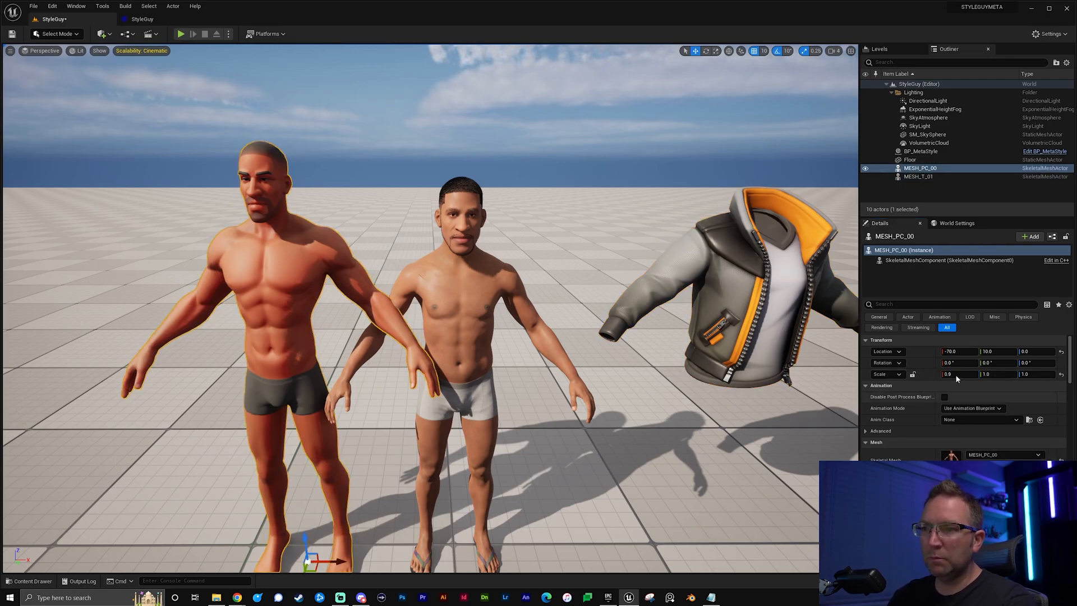
key("ctrl+z")
- Lock the scale proportions of MESH_PC_00 and scale it uniformly to 0.9
left_click(913, 373)
left_click(976, 374)
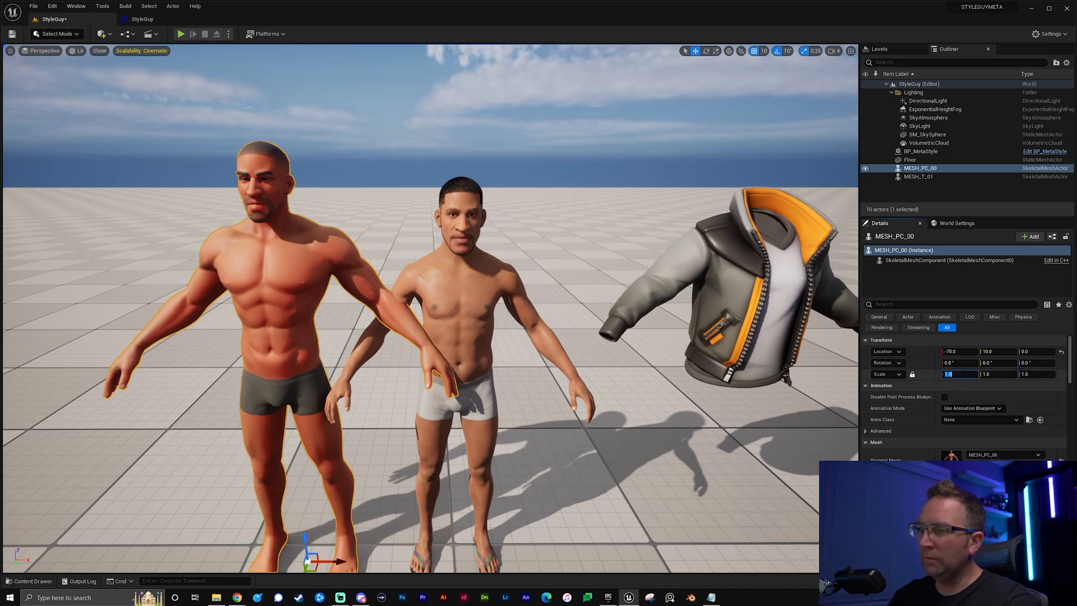
type("0.9")
key("Return")
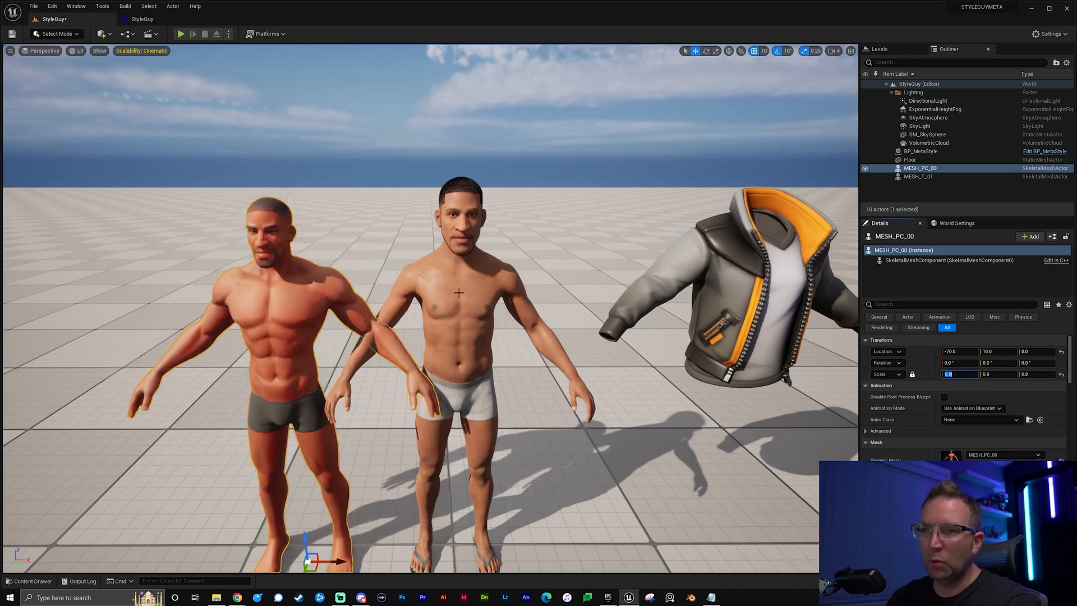
- Move MESH_PC_00 closer to the MetaHuman at X -30 and raise its uniform scale to 0.93, and finally to 0.94
left_click_drag(343, 561, 452, 561)
left_click(950, 374)
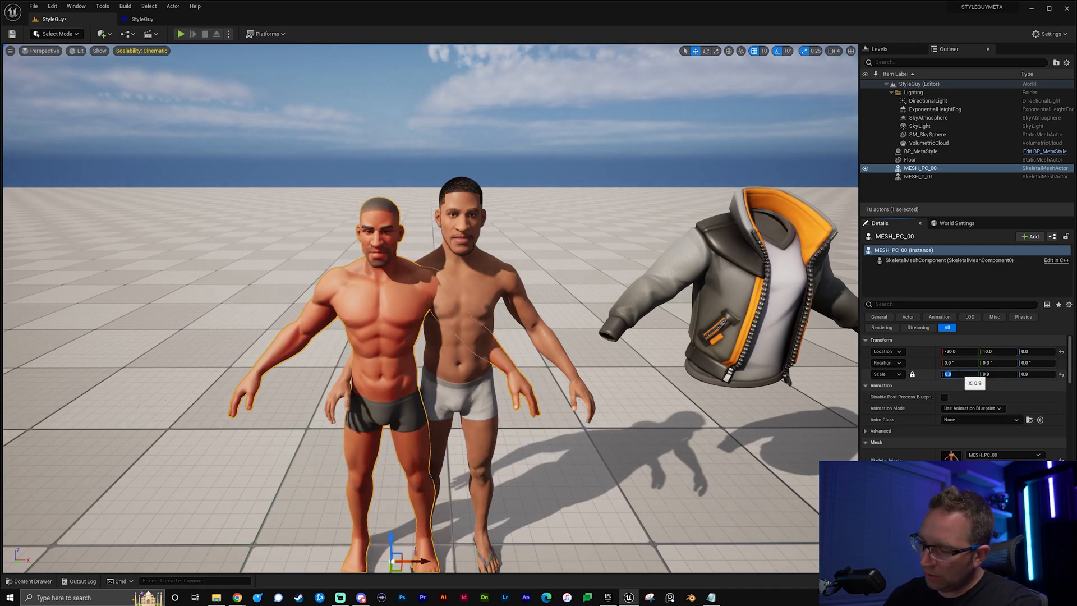
type("3")
key("Return")
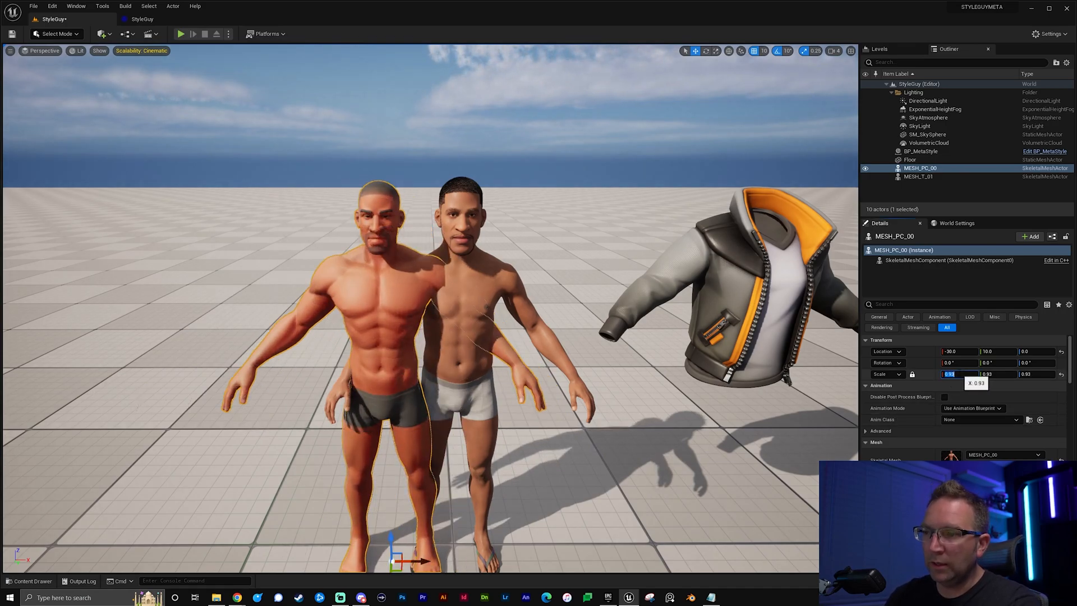
type("9")
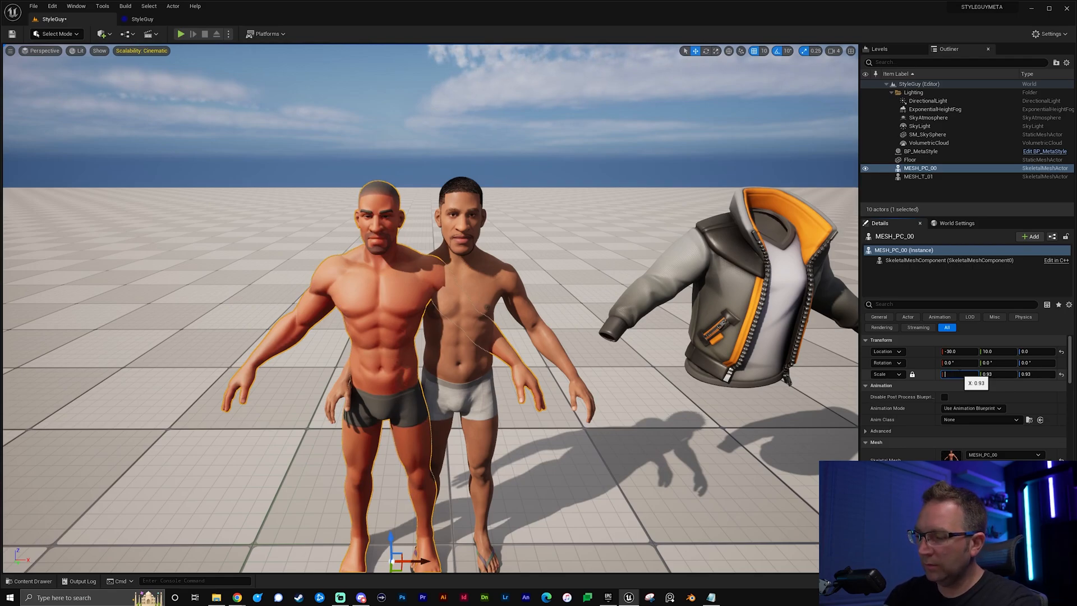
type("4")
key("Return")
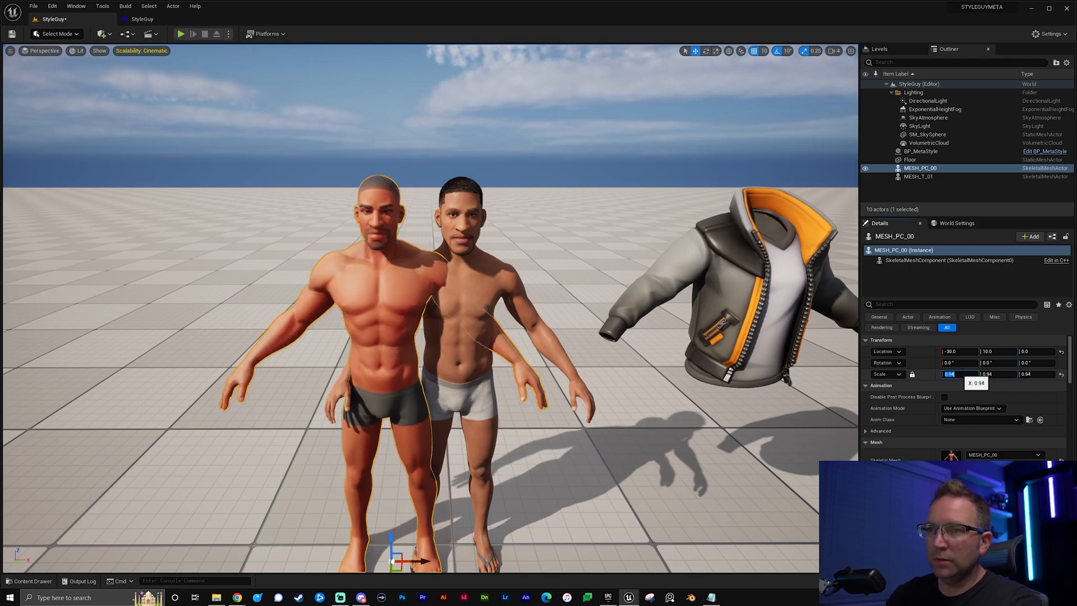
- Compare the two heads up close and set the uniform scale of MESH_PC_00 to 0.93
right_click_drag(558, 315, 536, 240)
key("w")
key("w")
key("s")
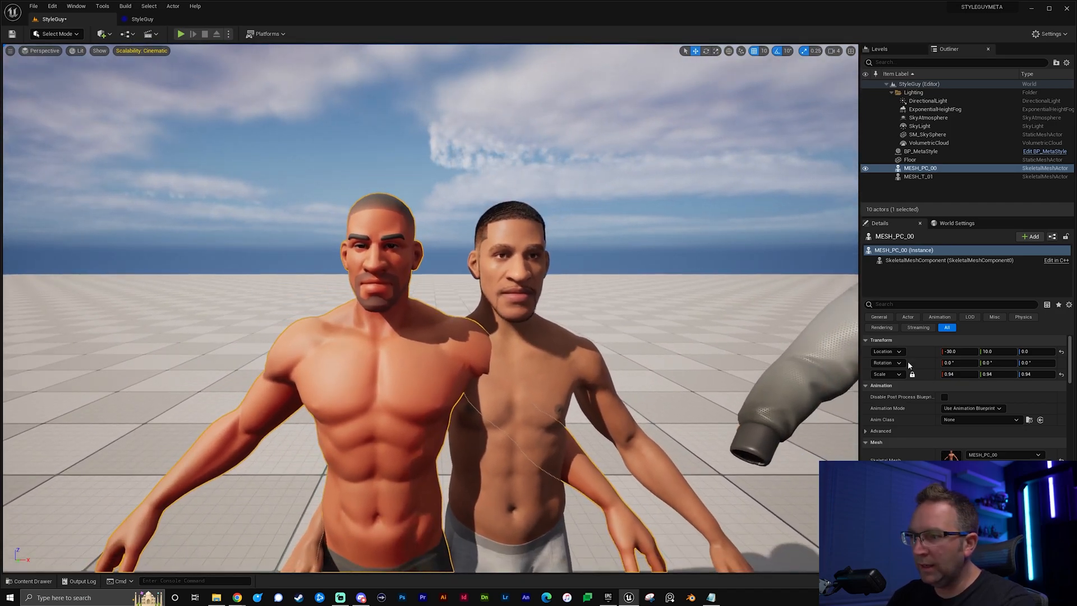
left_click(954, 374)
type(".9")
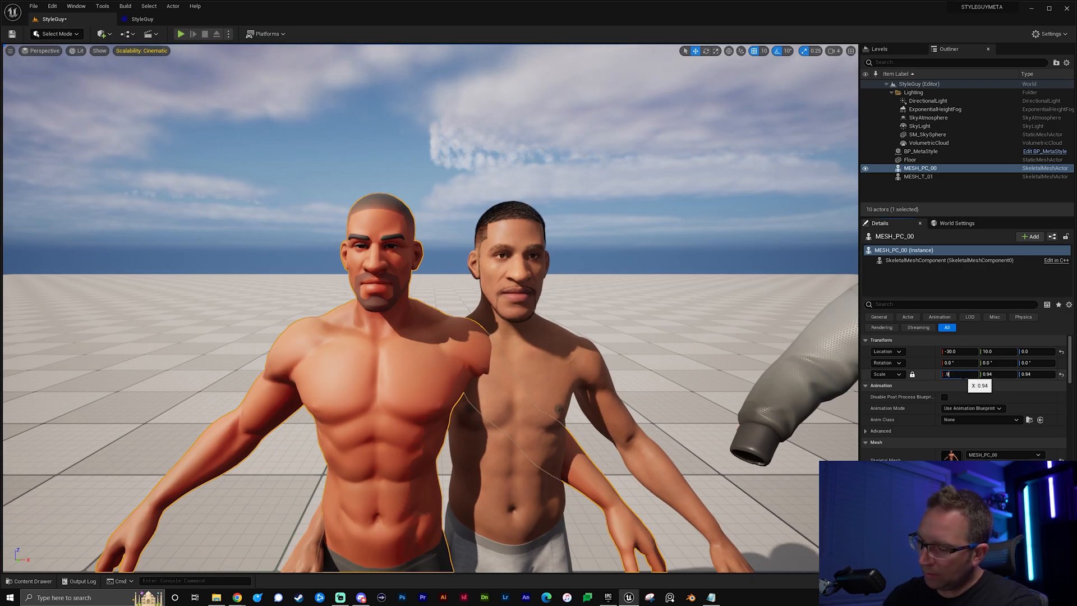
type("3")
key("Return")
- Select the MESH_T_01 jacket and scale it uniformly to 0.93, the same as the body mesh
key("s")
mouse_move(570, 259)
right_mouse_down()
mouse_move(570, 314)
mouse_move(567, 252)
right_mouse_up()
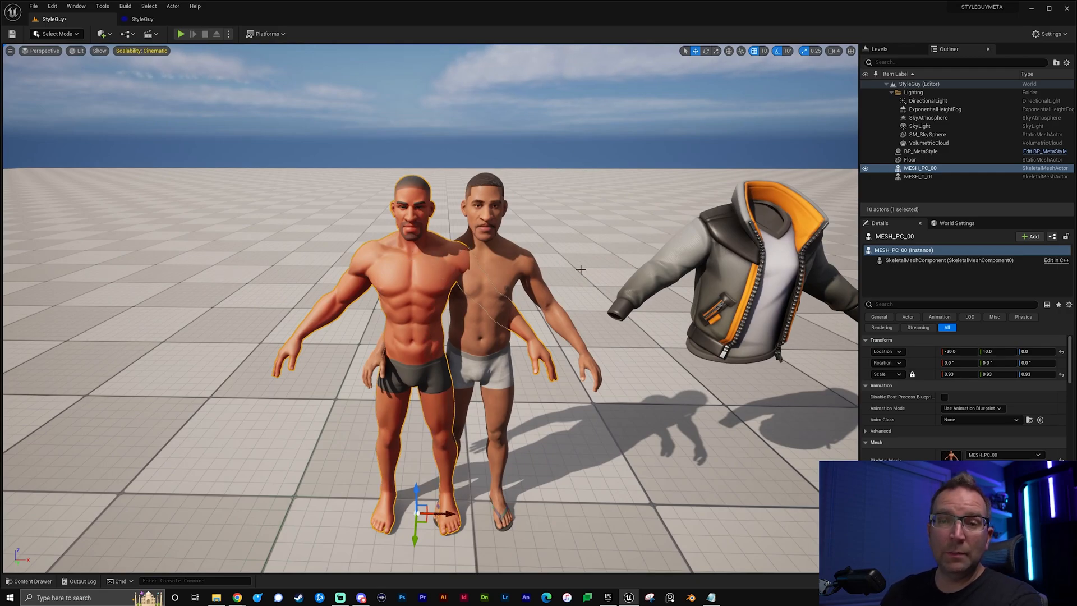
left_click(484, 228)
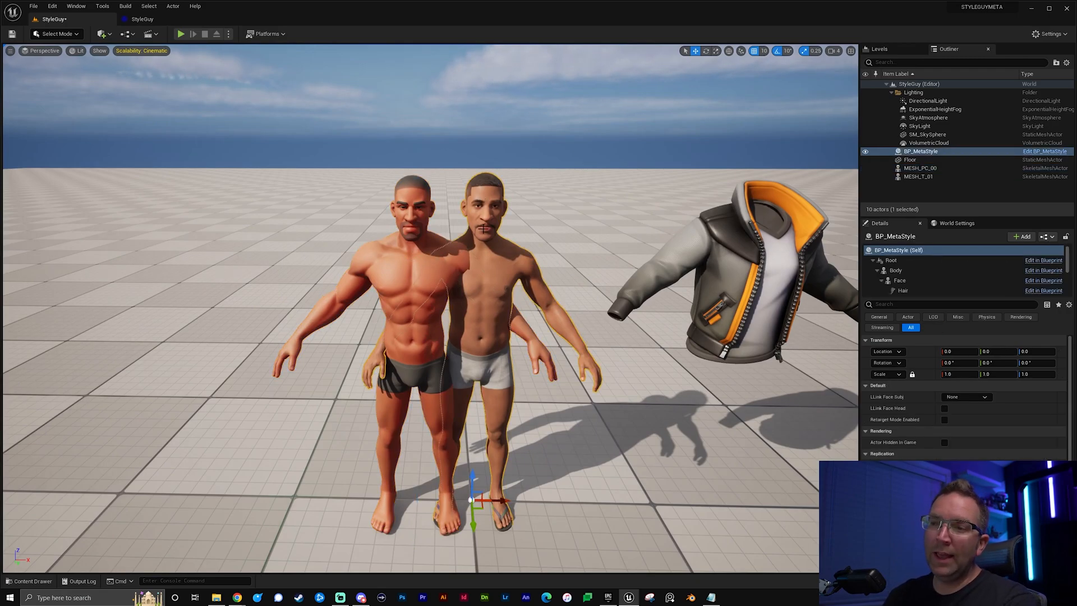
left_click(727, 255)
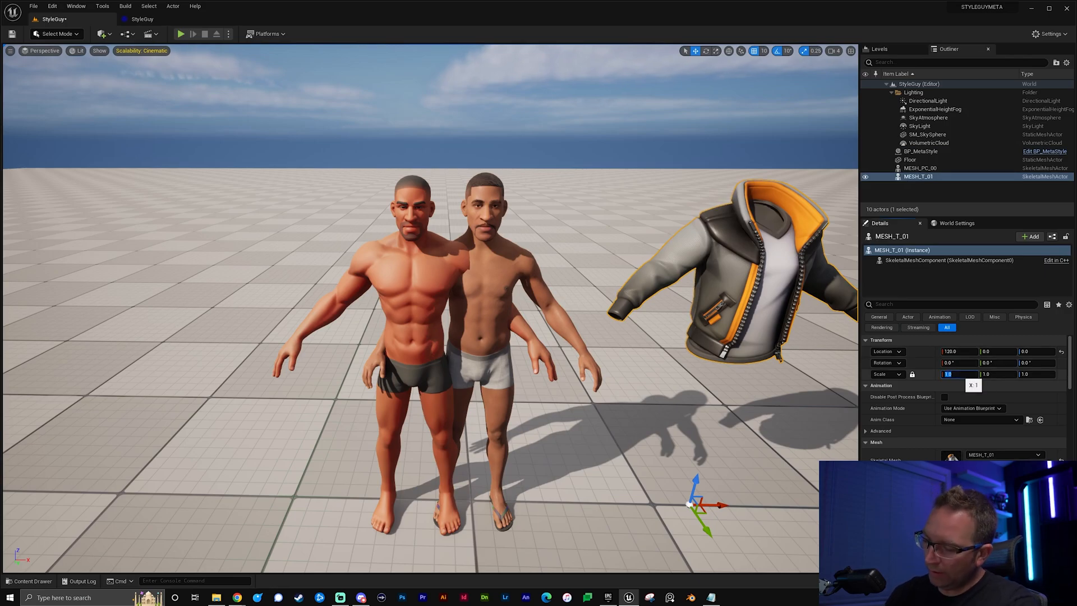
key("Return")
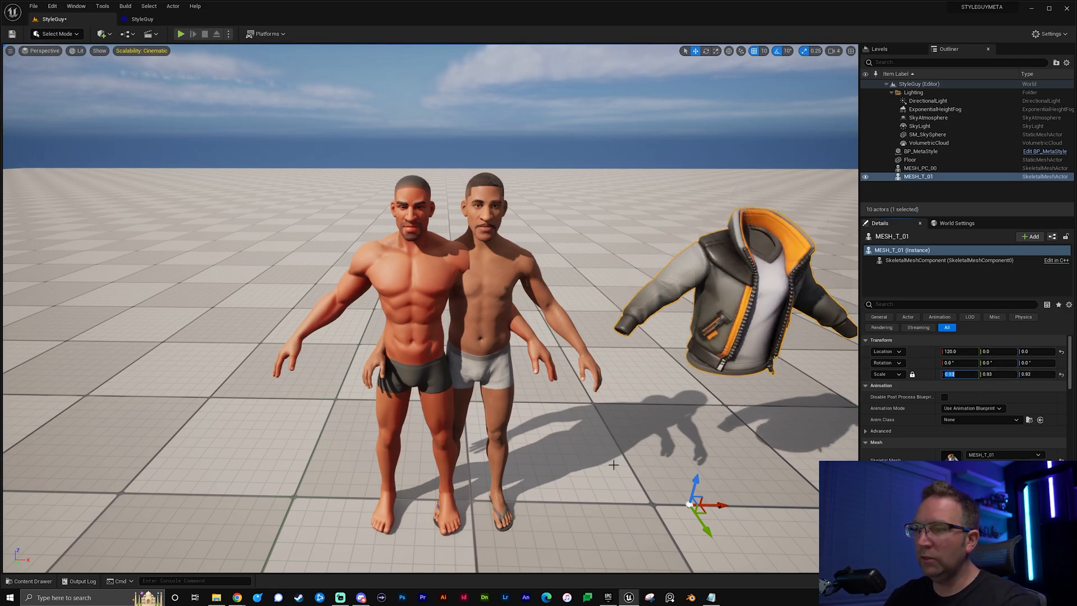
- Return the MESH_T_01 jacket to X 0 so it overlaps the MetaHuman
left_click(964, 351)
type("0")
key("Tab")
key("Tab")
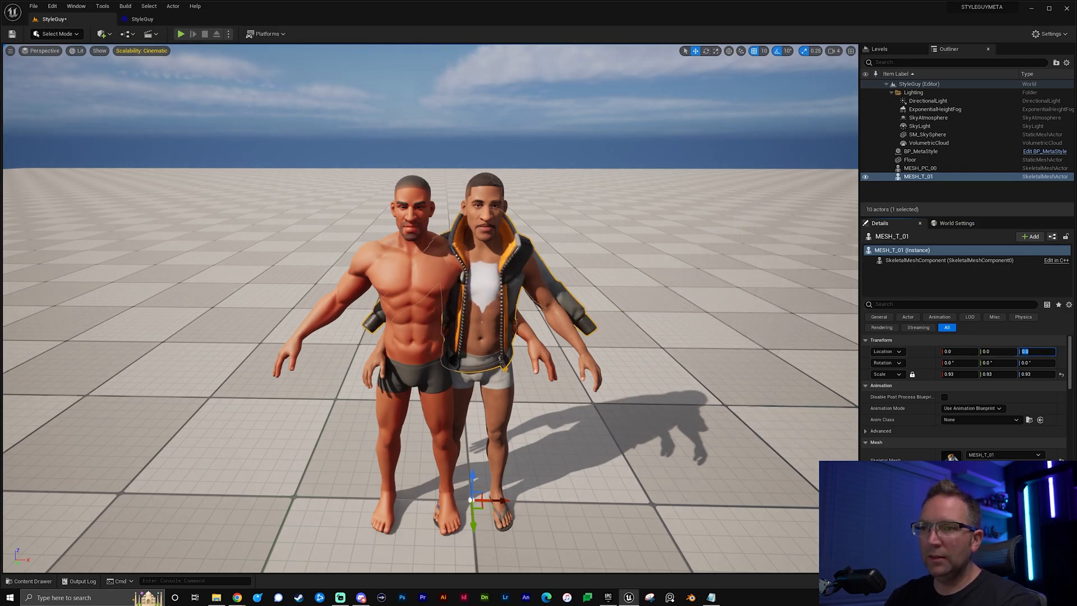
- Move the MESH_PC_00 body aside to about X -160, clear of the MetaHuman
left_click(412, 232)
left_click_drag(448, 512, 203, 481)
- With snapping off, move the MESH_T_01 jacket forward over the MetaHuman's torso to about Y 4
right_click_drag(430, 308, 612, 283)
key("w")
key("a")
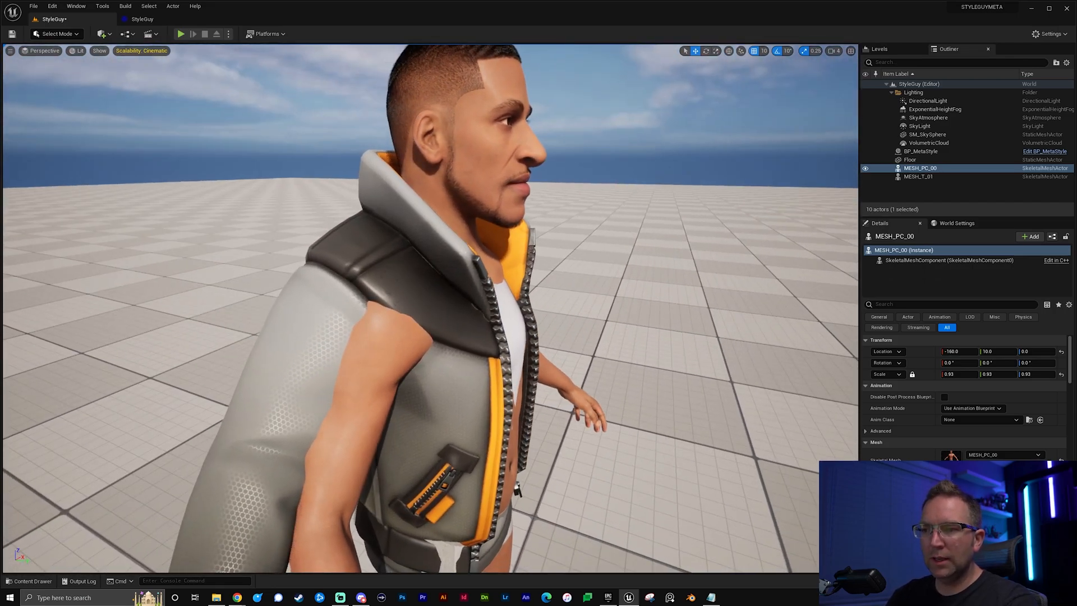
left_click(414, 272)
key("f")
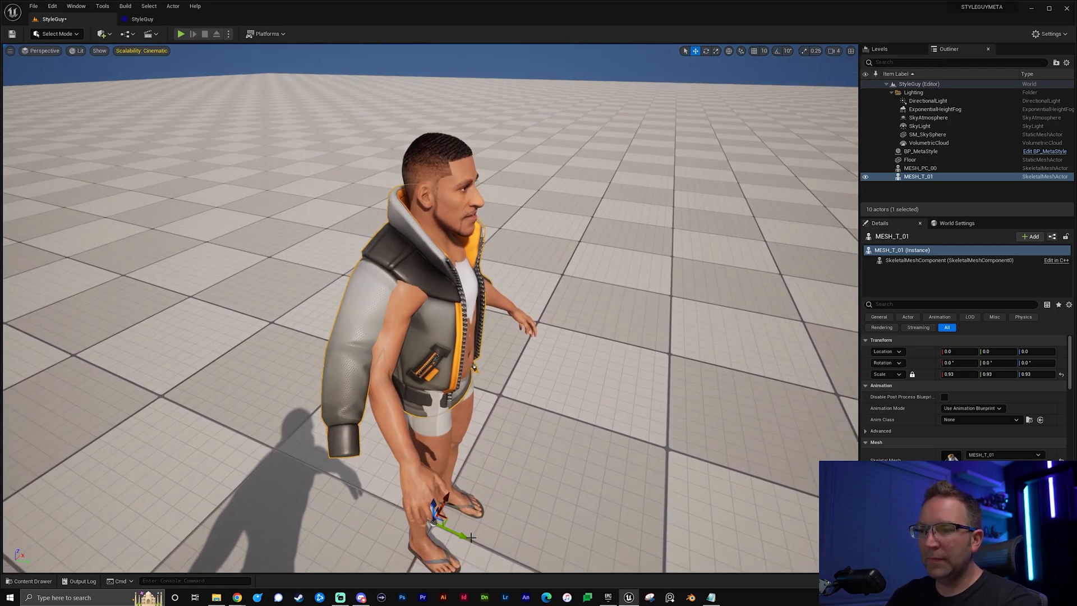
left_click_drag(468, 538, 476, 538)
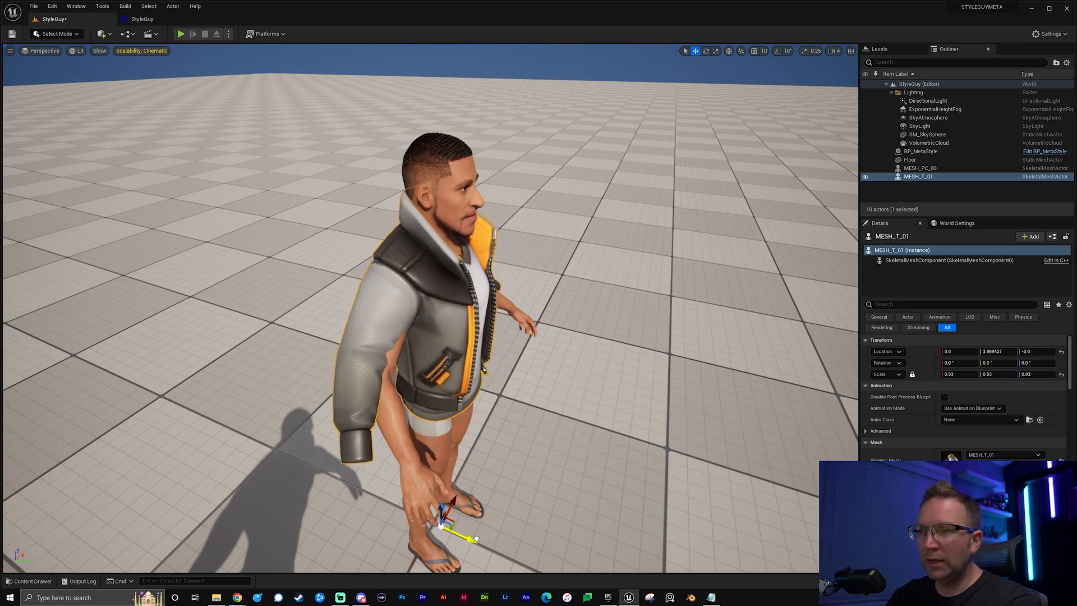
- Lower the jacket to about Z -2.25 and nudge it forward to about Y 4.9
right_click_drag(483, 369, 559, 406)
key("s")
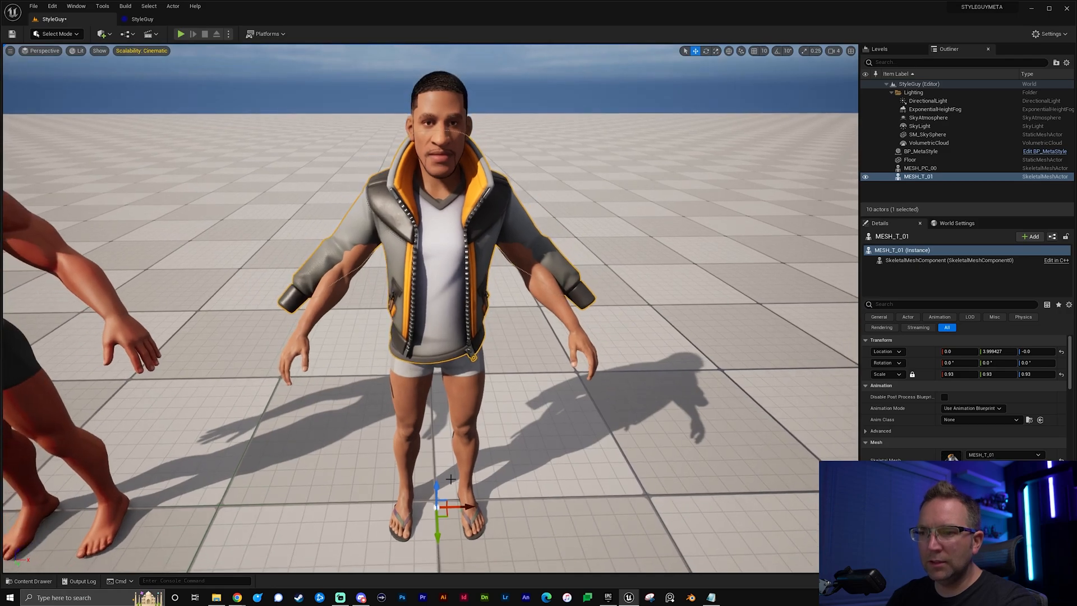
left_click_drag(436, 505, 444, 488)
scroll(444, 488, "up", 3)
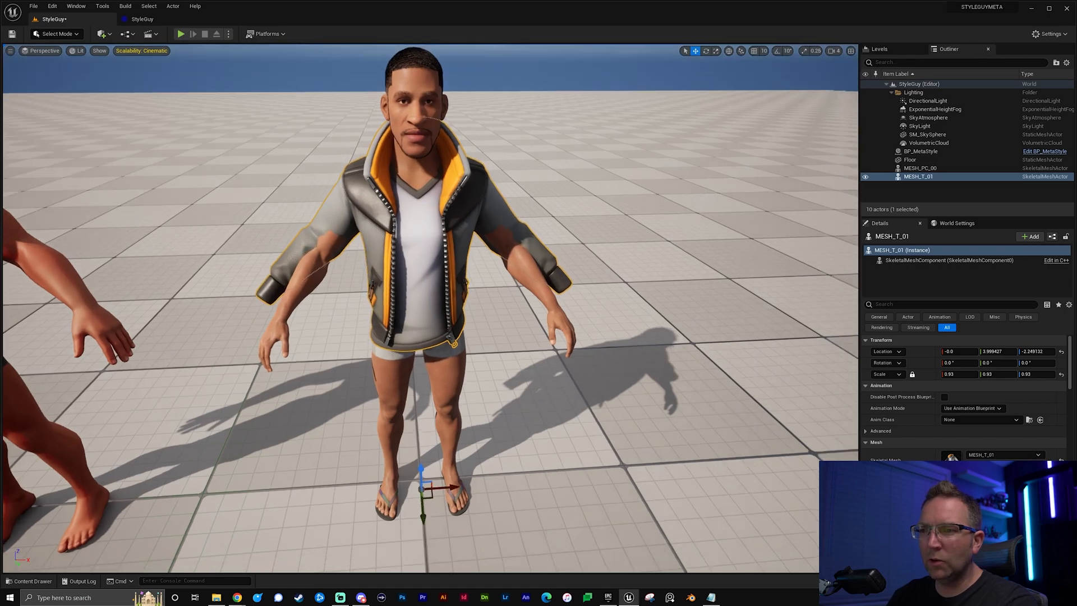
left_click_drag(424, 466, 425, 468)
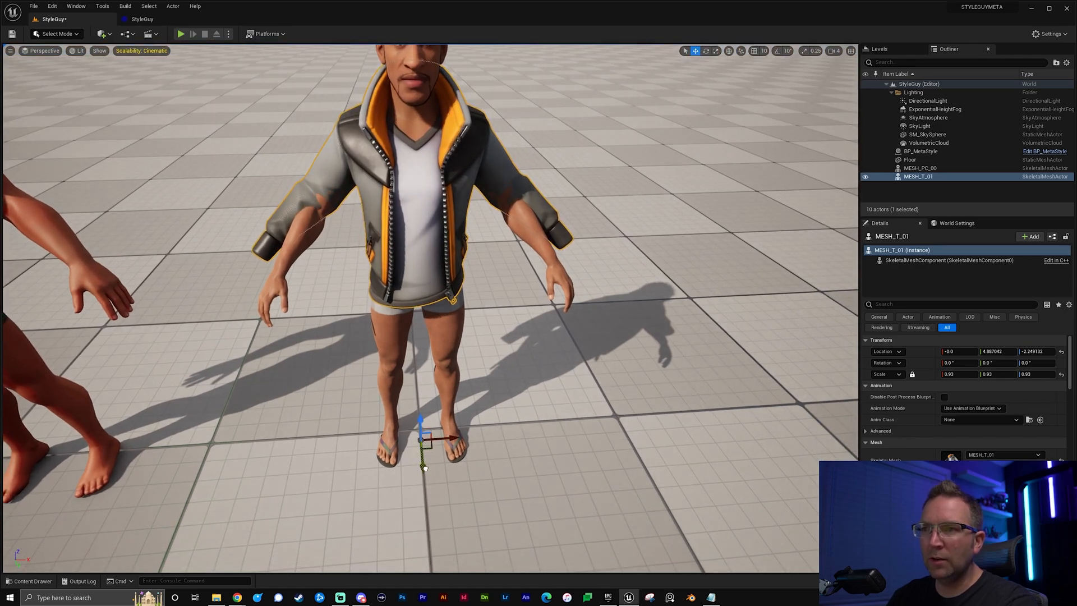
- Examine how the jacket's collar, chest and sleeves fit the MetaHuman from the front at near and far distances
right_click_drag(554, 366, 392, 342)
scroll(502, 312, "up", 4)
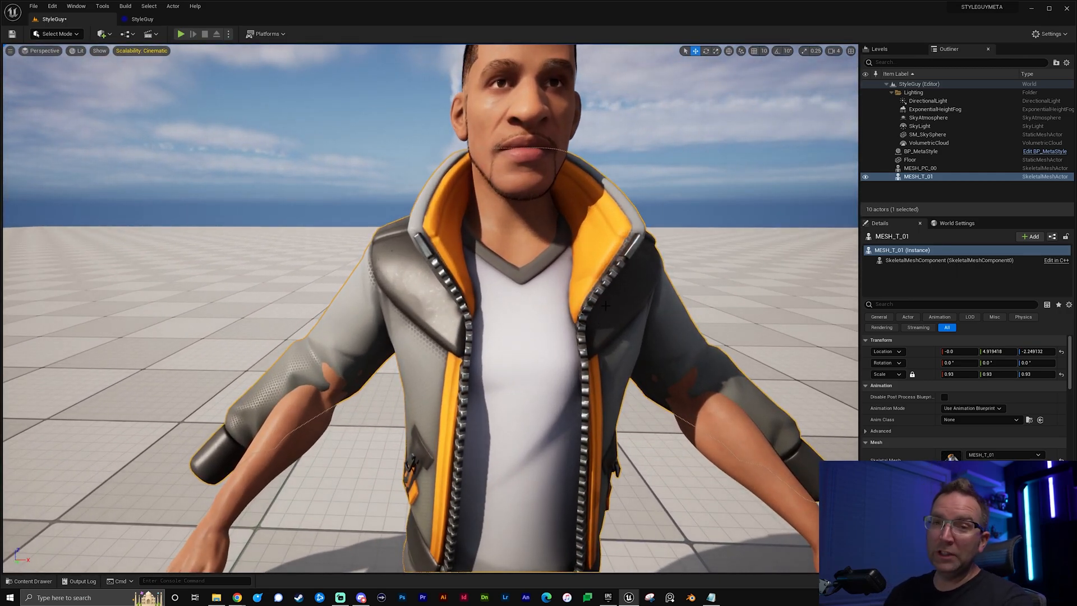
right_click_drag(502, 312, 586, 298)
key("s")
key("w")
key("s")
key("w")
key("d")
key("a")
key("s")
key("a")
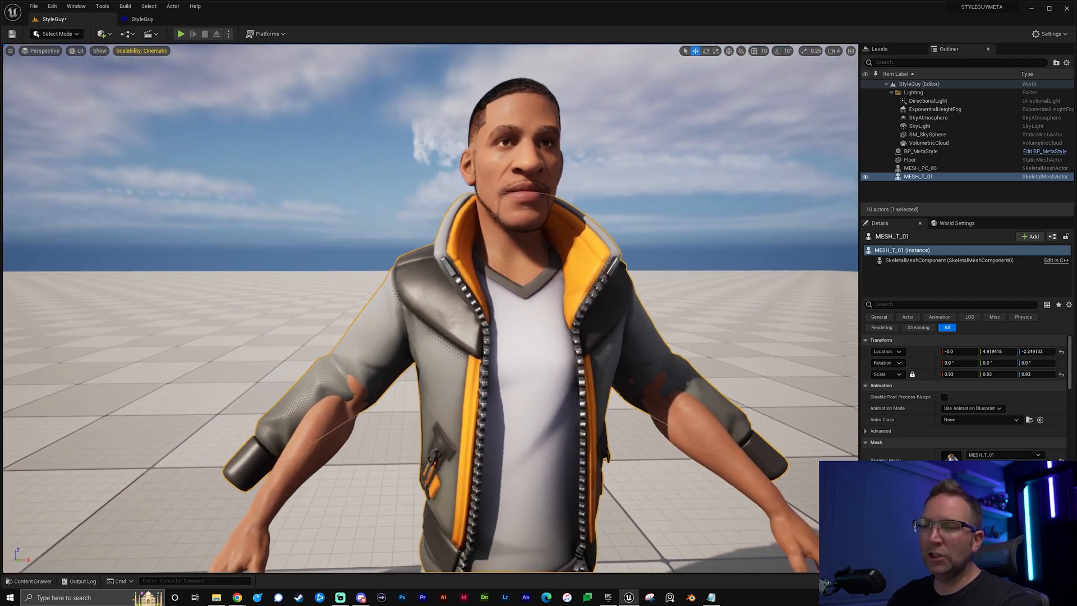
key("s")
right_click_drag(582, 375, 560, 298)
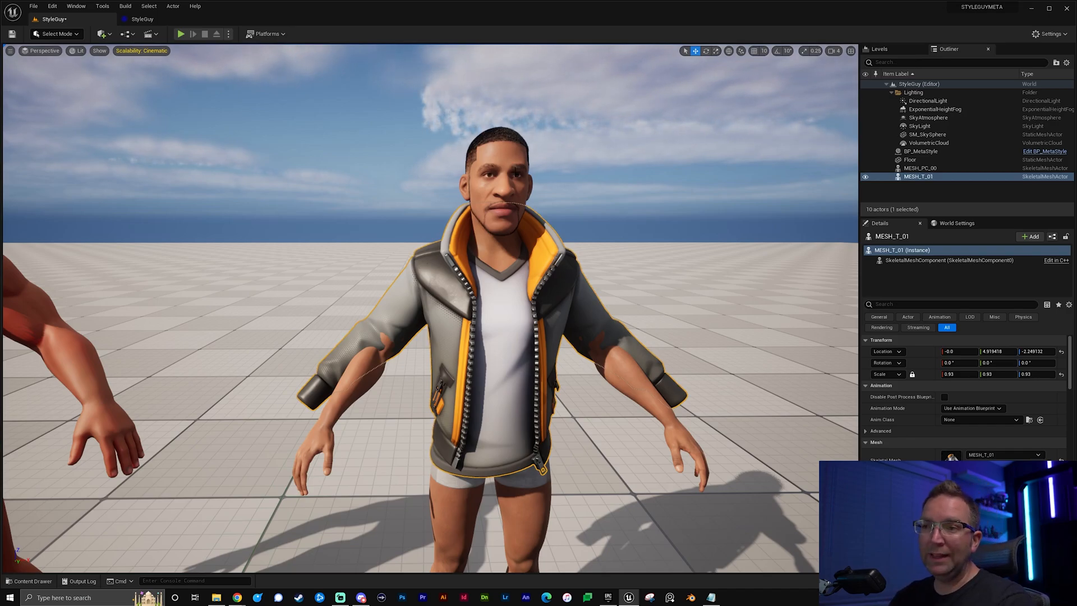
right_click_drag(595, 279, 626, 250)
key("w")
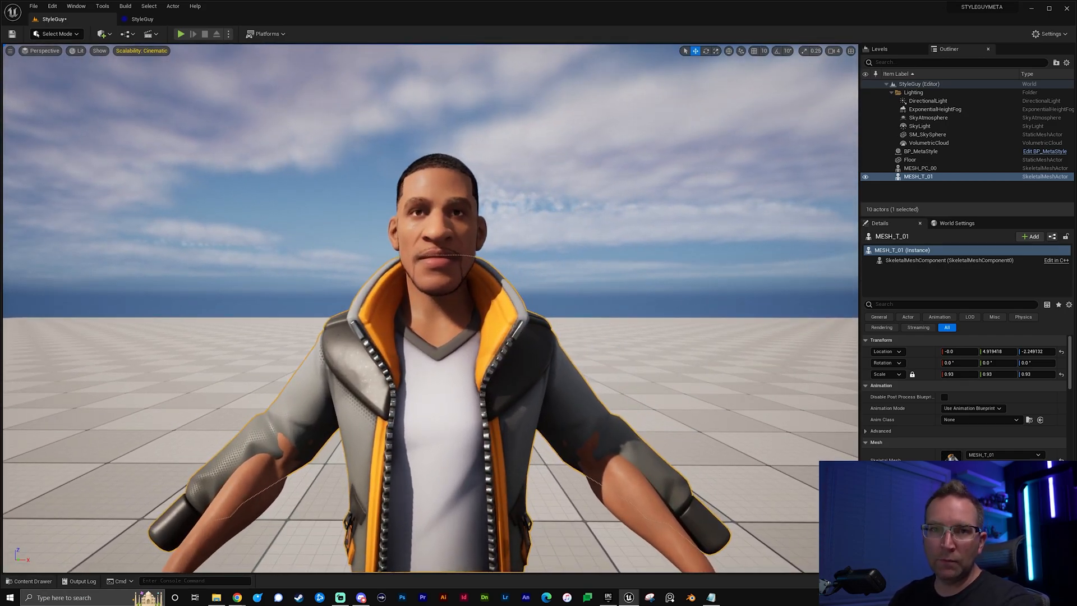
key("s")
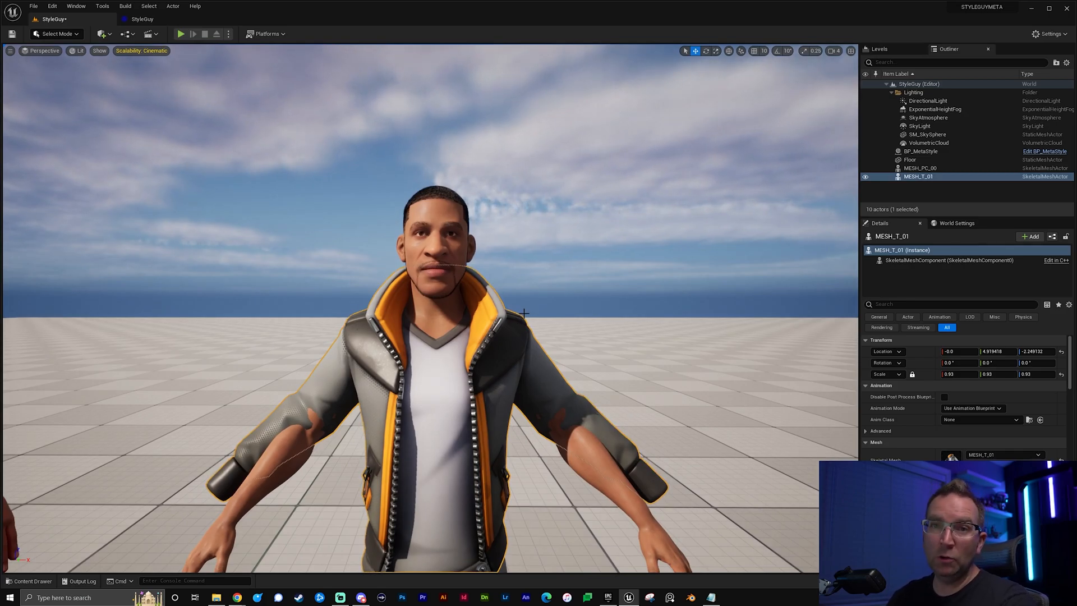
- Check the jacket from the side and shift it back along Y to about 3.91 on the MetaHuman
key("w")
right_click_drag(519, 314, 451, 460)
key("a")
key("d")
key("e")
key("d")
key("e")
key("a")
key("d")
key("w")
key("s")
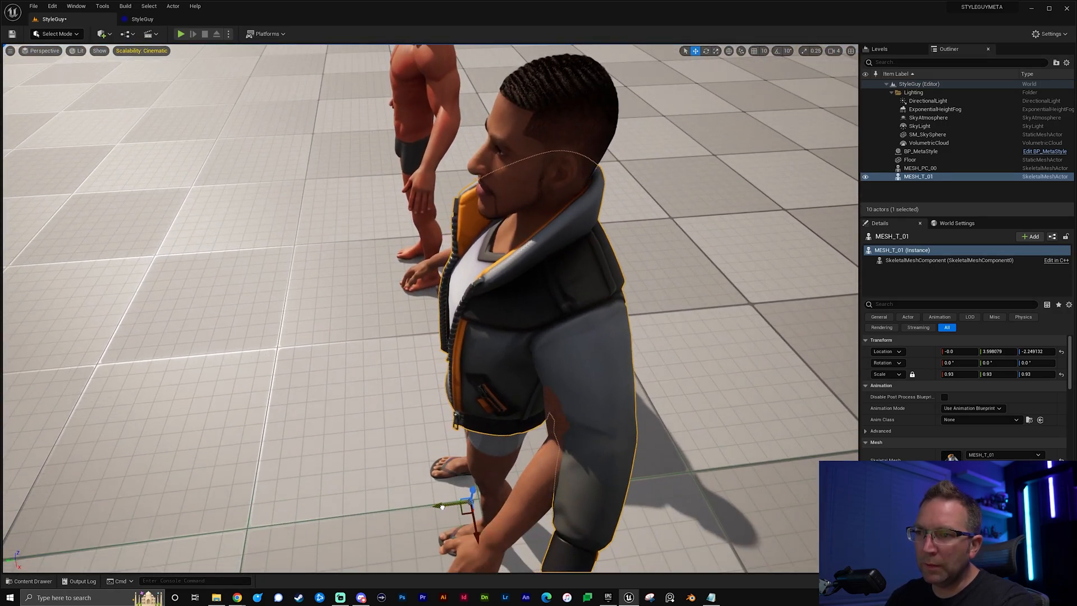
right_click_drag(441, 507, 399, 499)
key("d")
key("a")
key("s")
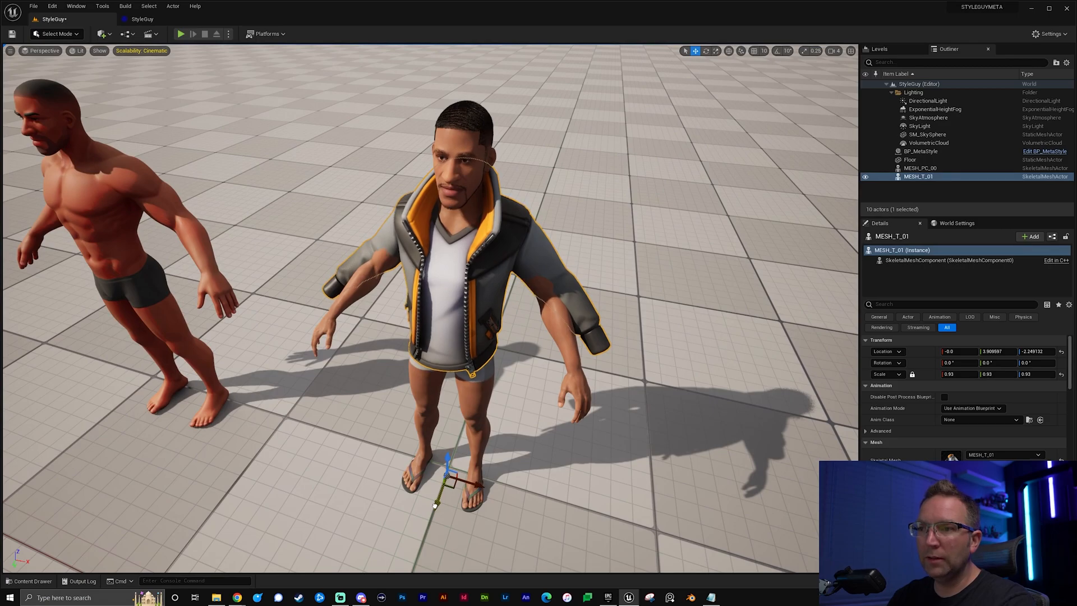
- Deselect the jacket and examine the MetaHuman's face, neck and collar fit up close from the front
left_click(435, 473)
right_click_drag(435, 473, 435, 403)
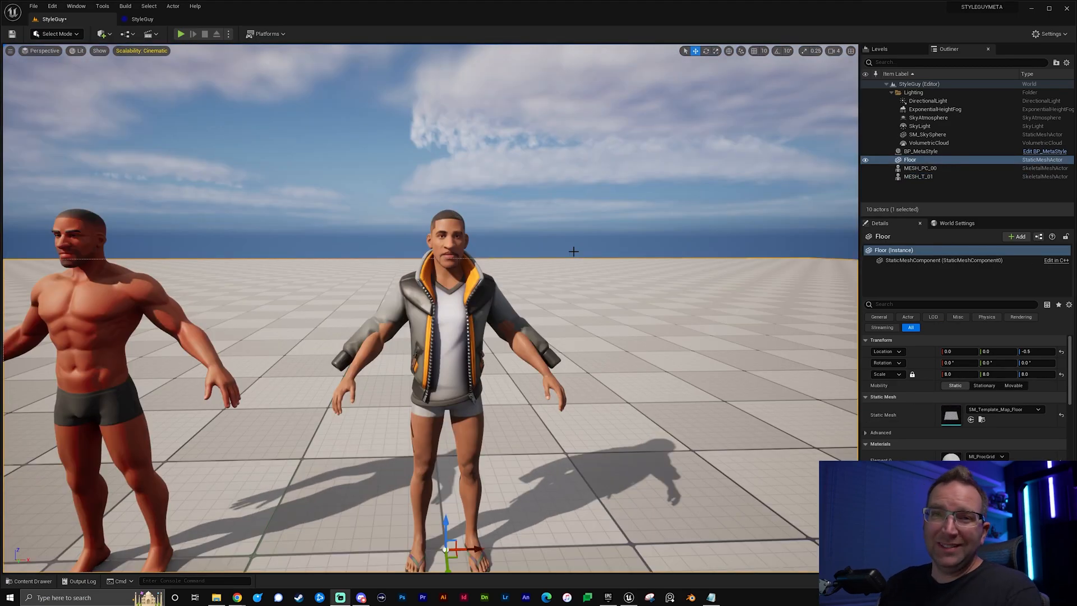
right_click_drag(495, 289, 437, 274)
key("a")
key("w")
key("d")
key("s")
key("d")
key("d")
key("w")
key("w")
key("s")
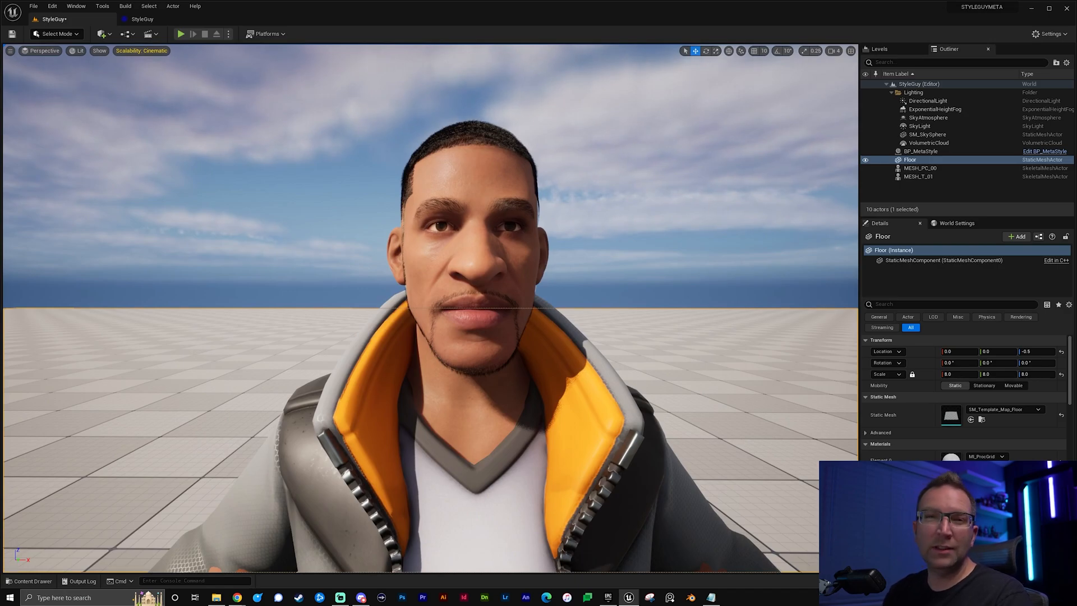
- Examine the MetaHuman's profile and the jacket's shoulder and sleeve fit from the side
key("d")
right_click_drag(438, 275, 513, 287)
key("d")
key("a")
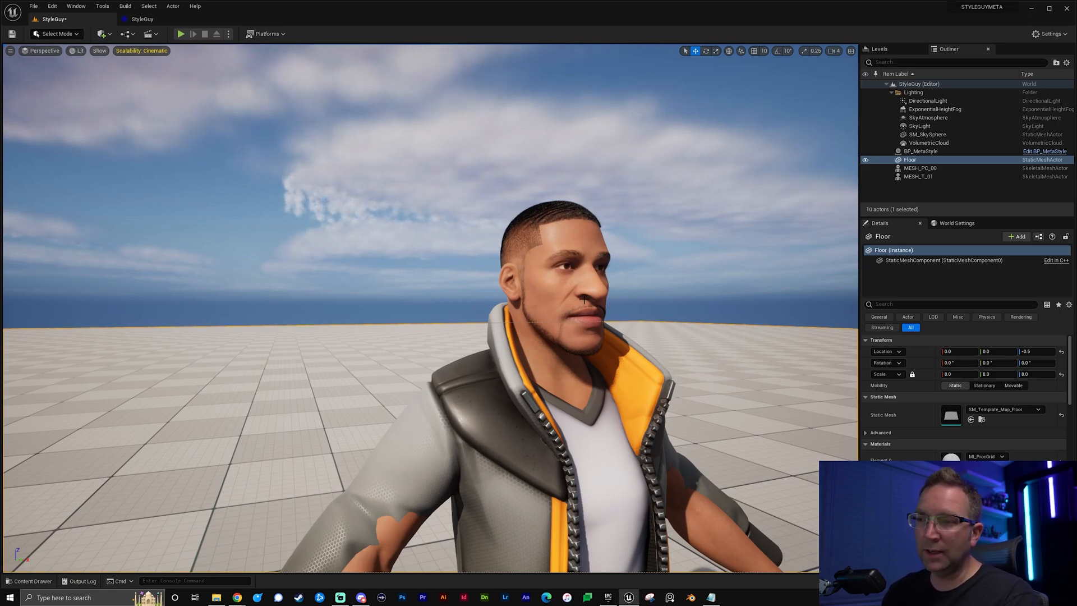
key("a")
key("w")
right_click_drag(584, 299, 625, 256)
key("a")
key("d")
key("w")
key("d")
key("w")
key("s")
key("a")
key("q")
key("w")
key("a")
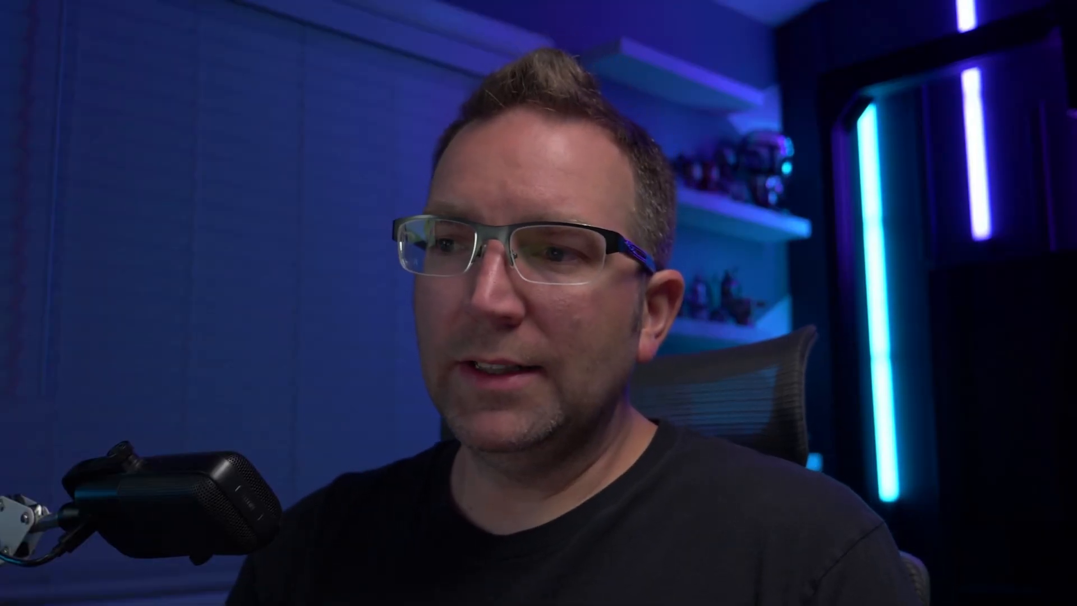